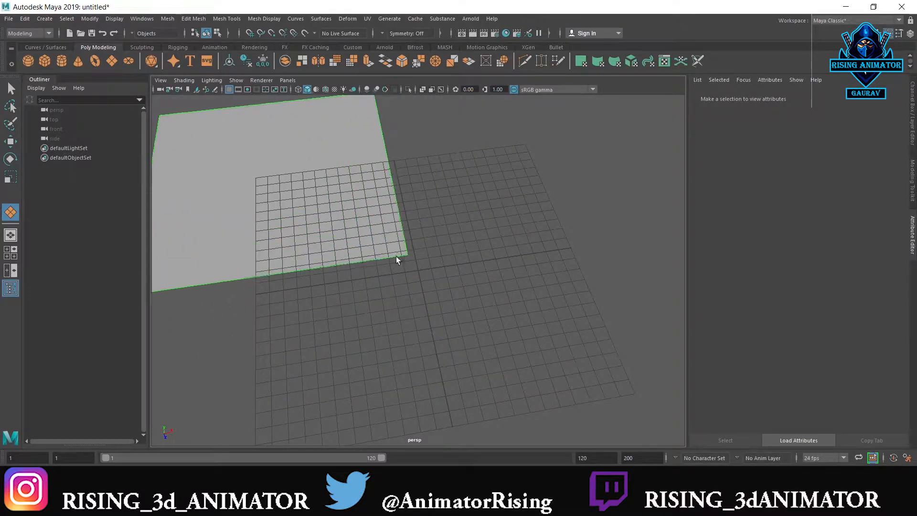
Snap the plane's centre to the grid origin and scale the plane up so it extends well beyond the grid
{"action": "key", "text": "w"}
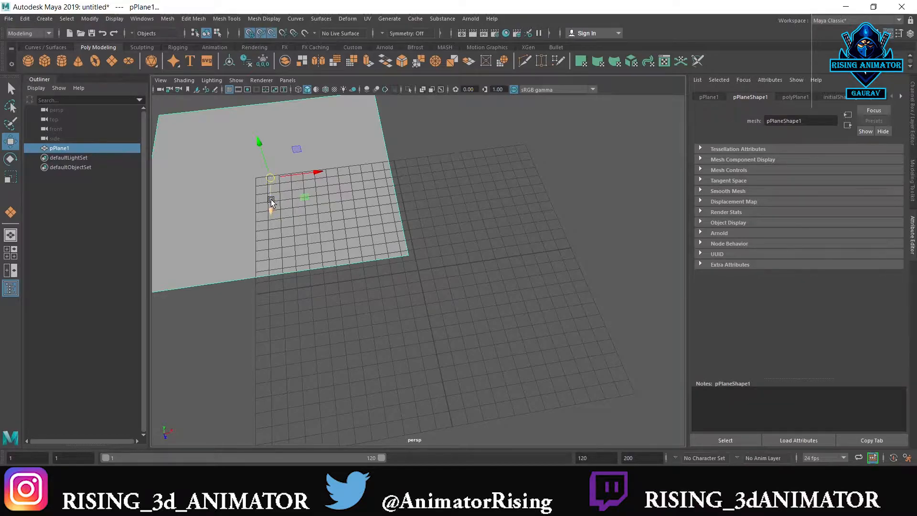
{"action": "middle_click_drag", "start_coordinate": [283, 290], "coordinate": [675, 411]}
{"action": "key", "text": "r"}
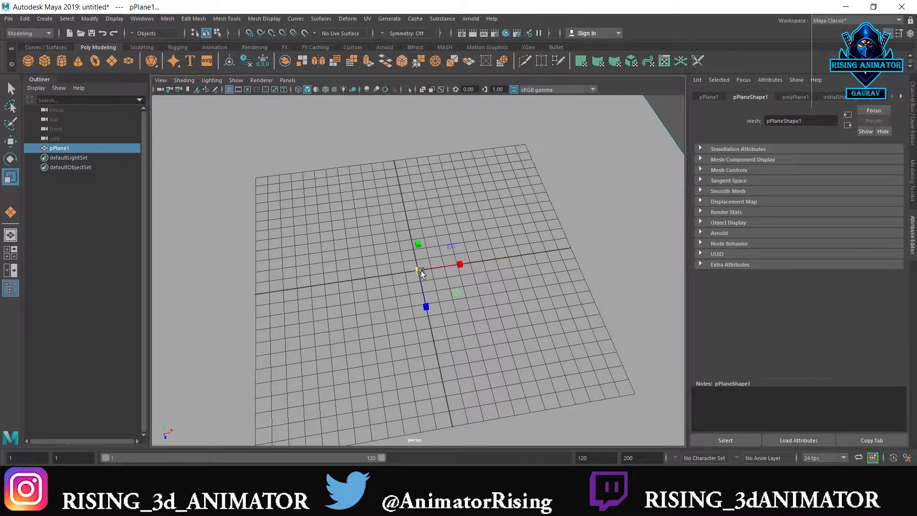
{"action": "left_click_drag", "start_coordinate": [491, 299], "coordinate": [472, 266], "text": "alt"}
{"action": "scroll", "coordinate": [477, 262], "scroll_direction": "up", "scroll_amount": 2}
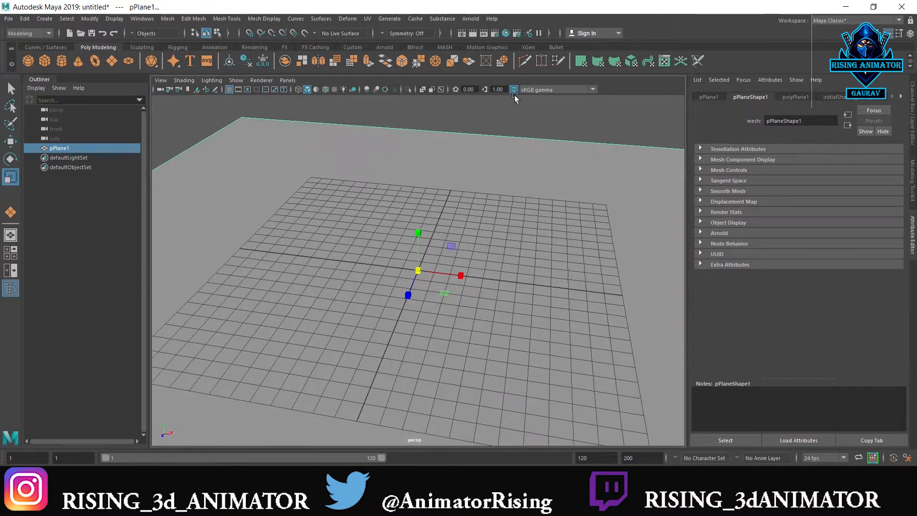
Activate the polygon Cube tool and set the top view to wireframe display, keeping the perspective view shaded
{"action": "left_click", "coordinate": [514, 102]}
{"action": "left_click_drag", "start_coordinate": [509, 184], "coordinate": [432, 185], "text": "alt"}
{"action": "right_click_drag", "start_coordinate": [431, 184], "coordinate": [432, 211], "text": "shift"}
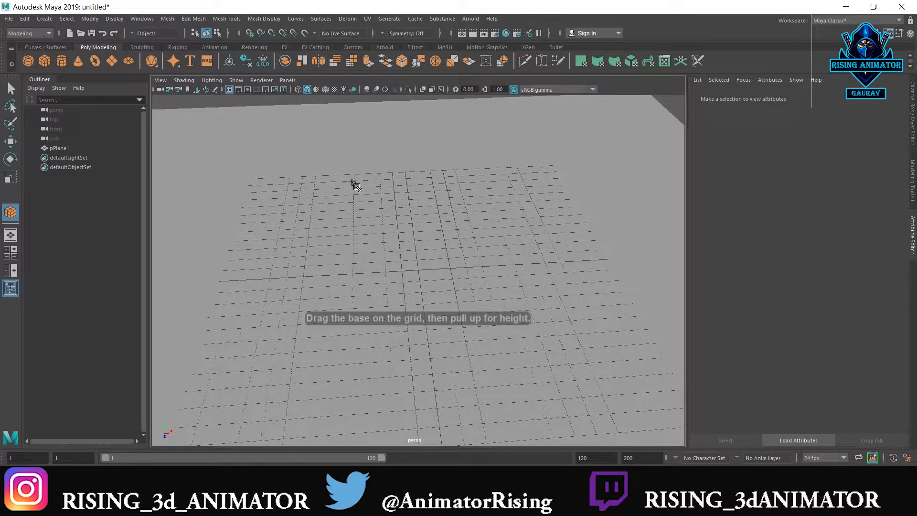
{"action": "key", "text": "space"}
{"action": "key", "text": "space"}
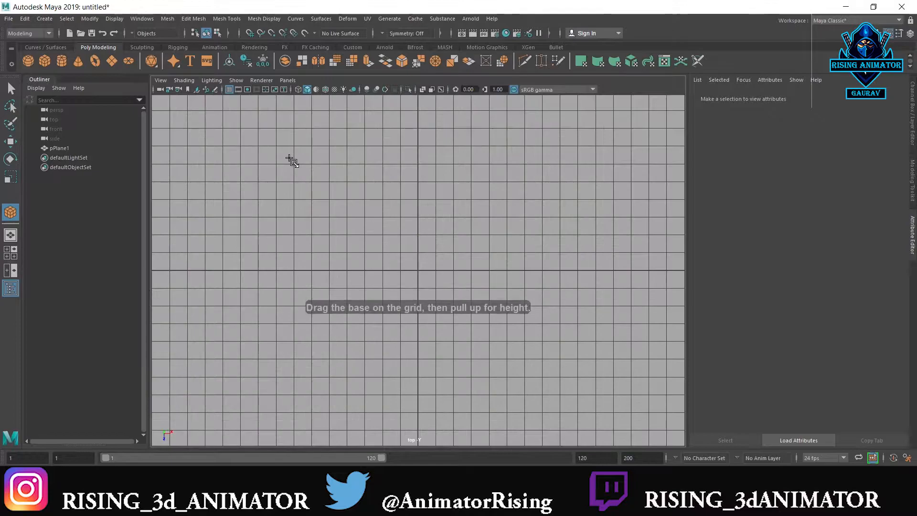
{"action": "key", "text": "4"}
{"action": "key", "text": "space"}
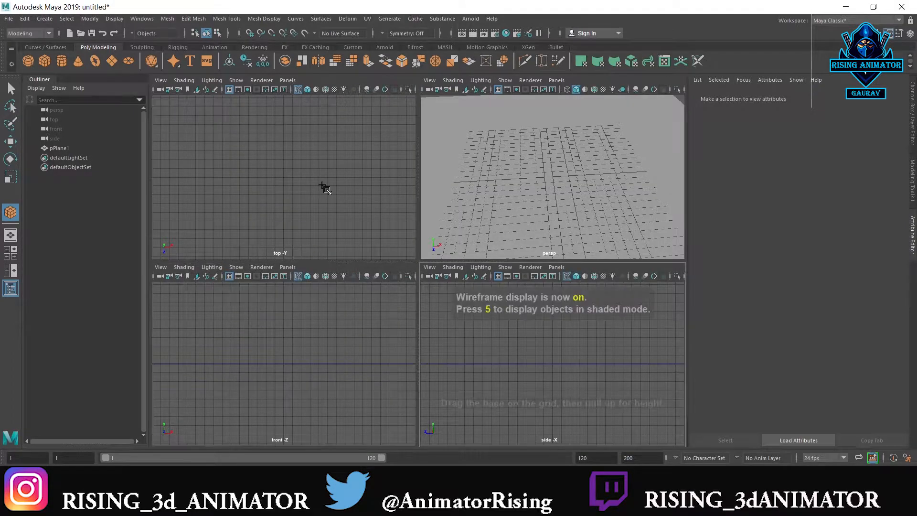
{"action": "key", "text": "4"}
{"action": "key", "text": "5"}
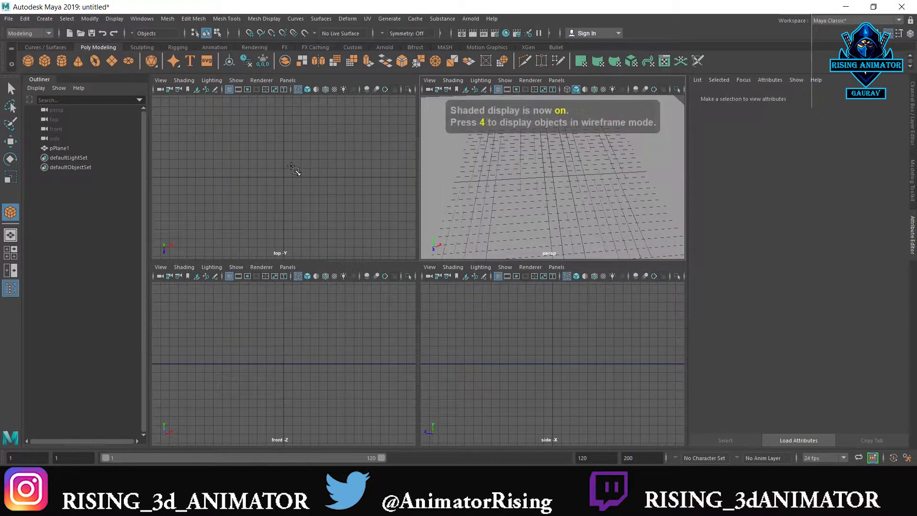
{"action": "key", "text": "space"}
{"action": "key", "text": "space"}
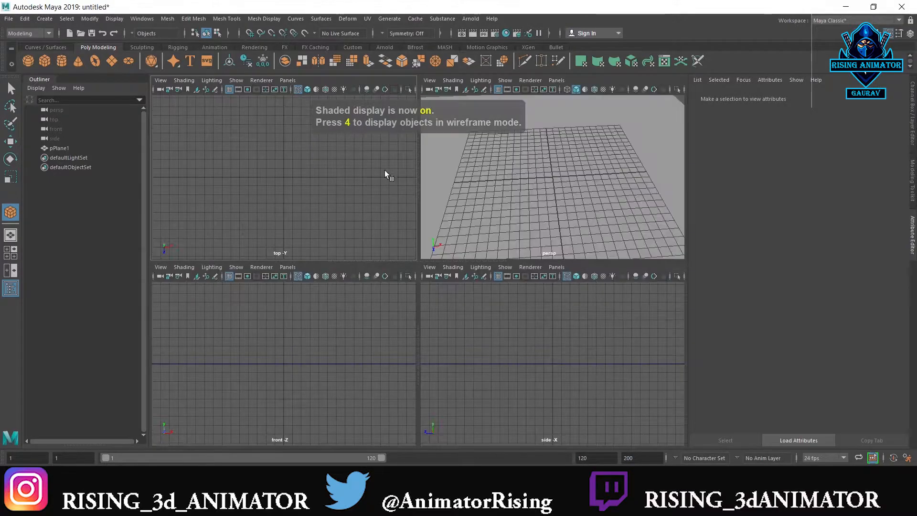
{"action": "key", "text": "space"}
{"action": "right_click_drag", "start_coordinate": [358, 178], "coordinate": [383, 175], "text": "alt"}
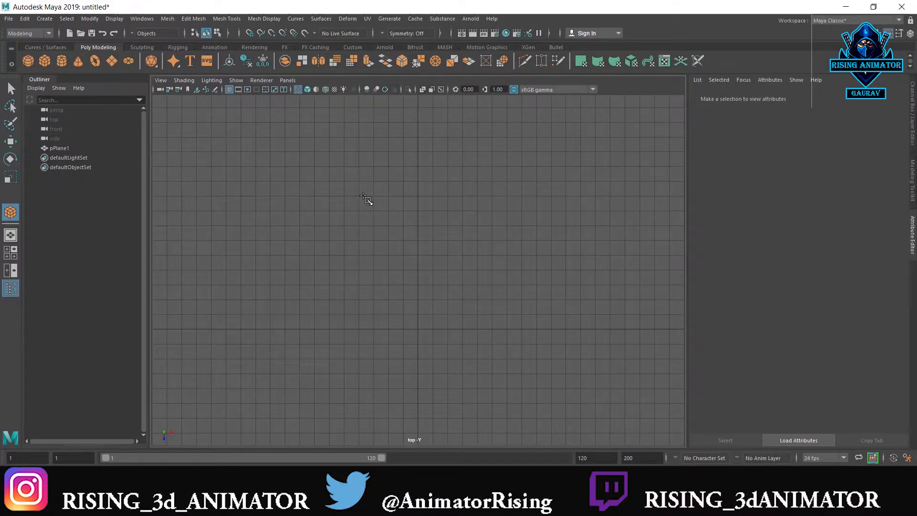
Draw a cube with a base about 12 by 6 grid units and centre it in X behind the origin
{"action": "left_click_drag", "start_coordinate": [359, 196], "coordinate": [452, 259]}
{"action": "left_click_drag", "start_coordinate": [545, 264], "coordinate": [478, 237]}
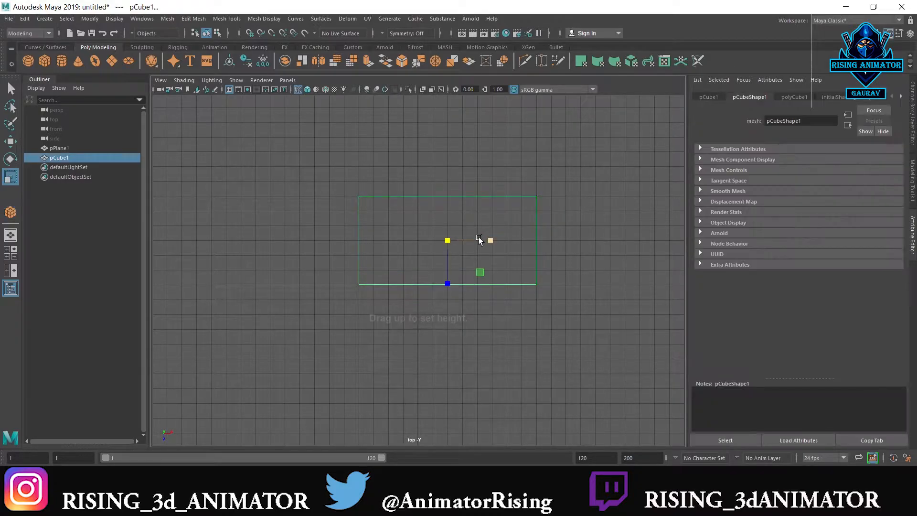
{"action": "key", "text": "w"}
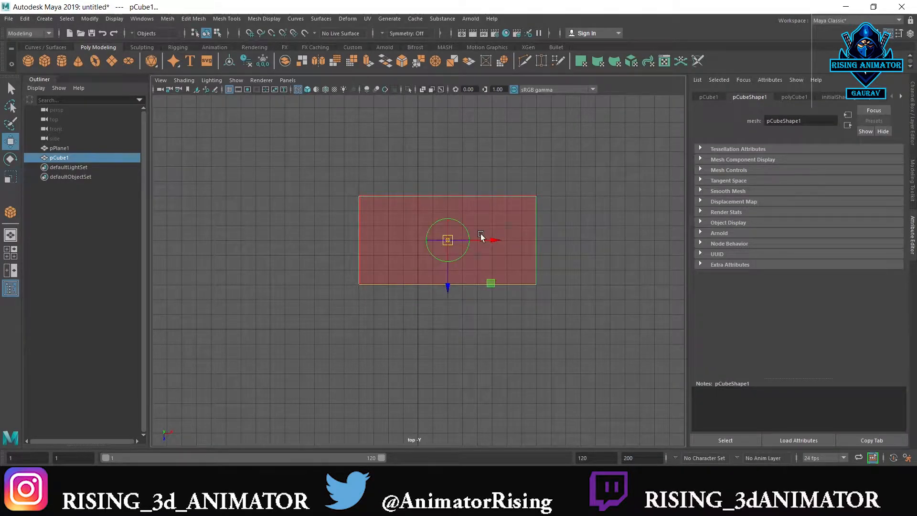
{"action": "left_click_drag", "start_coordinate": [496, 240], "coordinate": [415, 215]}
{"action": "key", "text": "space"}
{"action": "key", "text": "space"}
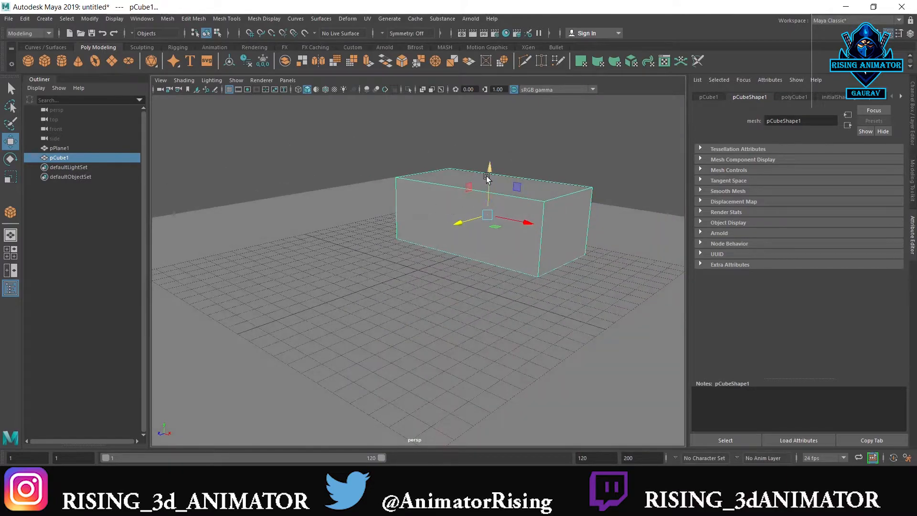
Scale the box taller along Y and raise it until it sits on the ground plane
{"action": "key", "text": "r"}
{"action": "left_click_drag", "start_coordinate": [491, 152], "coordinate": [491, 138]}
{"action": "key", "text": "w"}
{"action": "left_click_drag", "start_coordinate": [487, 177], "coordinate": [508, 238], "text": "alt"}
{"action": "right_click_drag", "start_coordinate": [508, 239], "coordinate": [507, 214]}
Insert two vertical edge loops across the box's length using Connect with 2 segments
{"action": "left_click", "coordinate": [465, 234]}
{"action": "right_click_drag", "start_coordinate": [462, 233], "coordinate": [458, 399], "text": "shift"}
{"action": "middle_click_drag", "start_coordinate": [457, 392], "coordinate": [463, 391]}
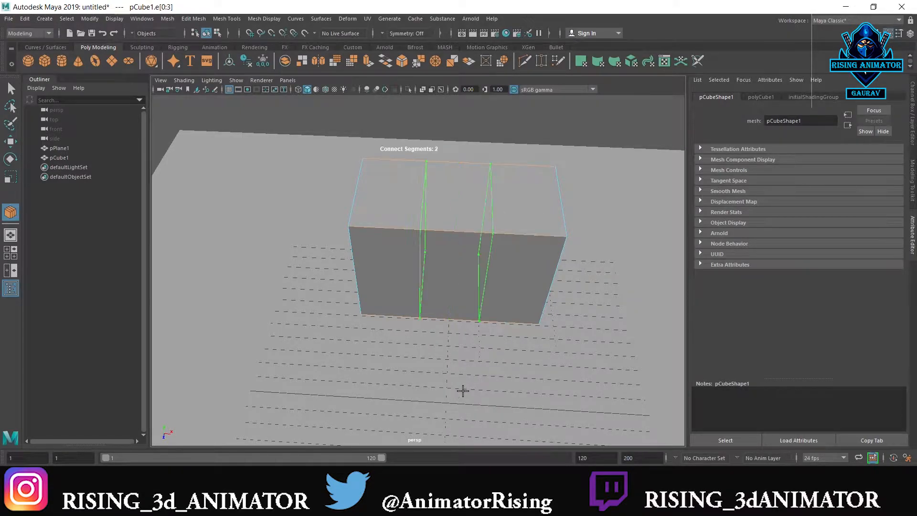
{"action": "scroll", "coordinate": [468, 383], "scroll_direction": "down", "scroll_amount": 2}
Scale the two vertical edge loops together along X to form a narrow strip at the middle of the box
{"action": "key", "text": "w"}
{"action": "key", "text": "r"}
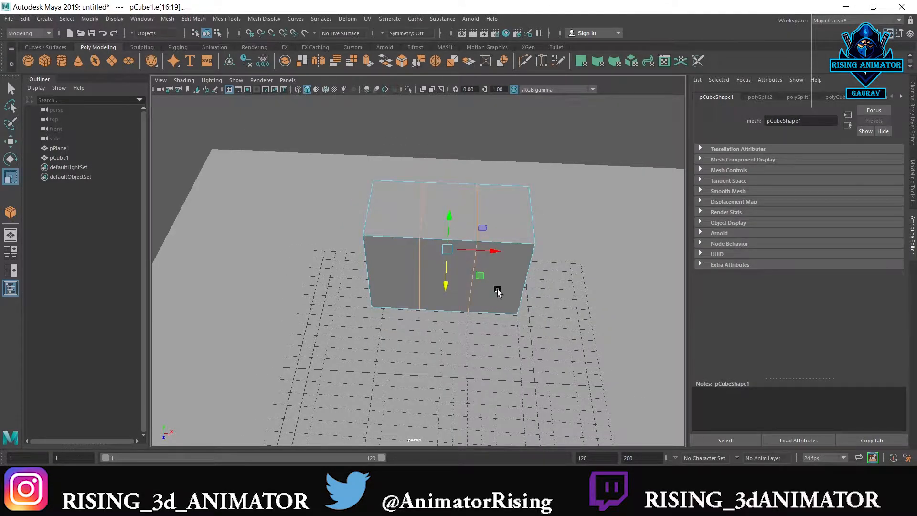
{"action": "left_click_drag", "start_coordinate": [491, 249], "coordinate": [446, 252]}
{"action": "left_click_drag", "start_coordinate": [480, 286], "coordinate": [448, 257], "text": "alt"}
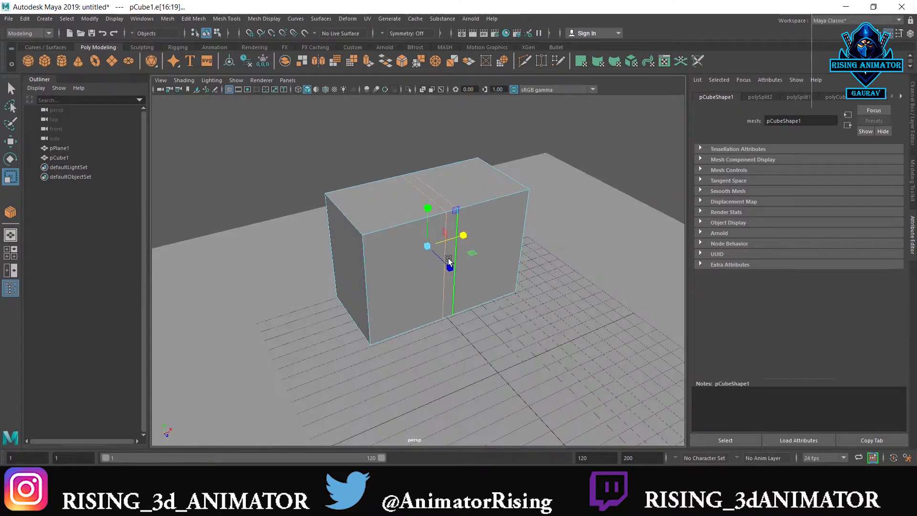
Insert two horizontal edge loops around the box and scale them apart vertically until they lie near its top and bottom edges
{"action": "left_click", "coordinate": [378, 282]}
{"action": "right_click_drag", "start_coordinate": [377, 282], "coordinate": [377, 446], "text": "shift"}
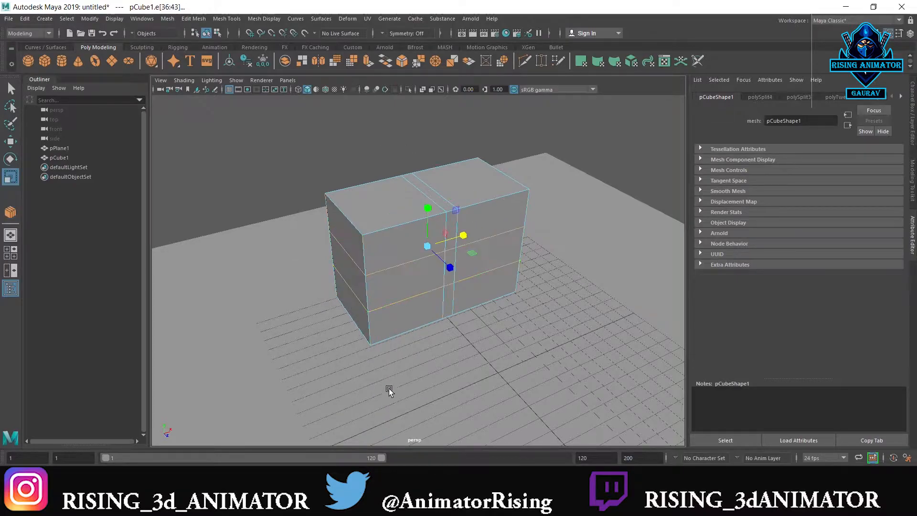
{"action": "left_click_drag", "start_coordinate": [427, 206], "coordinate": [433, 135]}
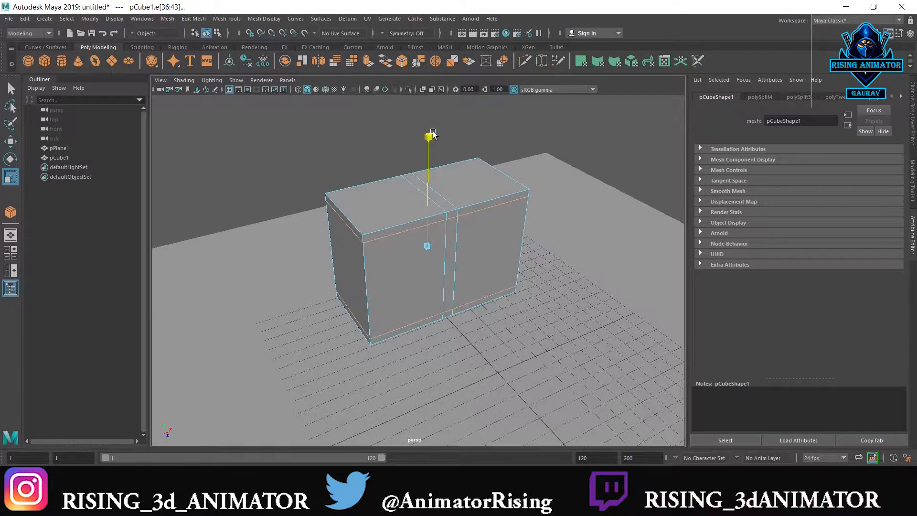
{"action": "left_click_drag", "start_coordinate": [475, 234], "coordinate": [474, 203], "text": "alt"}
{"action": "scroll", "coordinate": [465, 245], "scroll_direction": "up", "scroll_amount": 4}
{"action": "left_click", "coordinate": [474, 215]}
{"action": "double_click", "coordinate": [473, 216]}
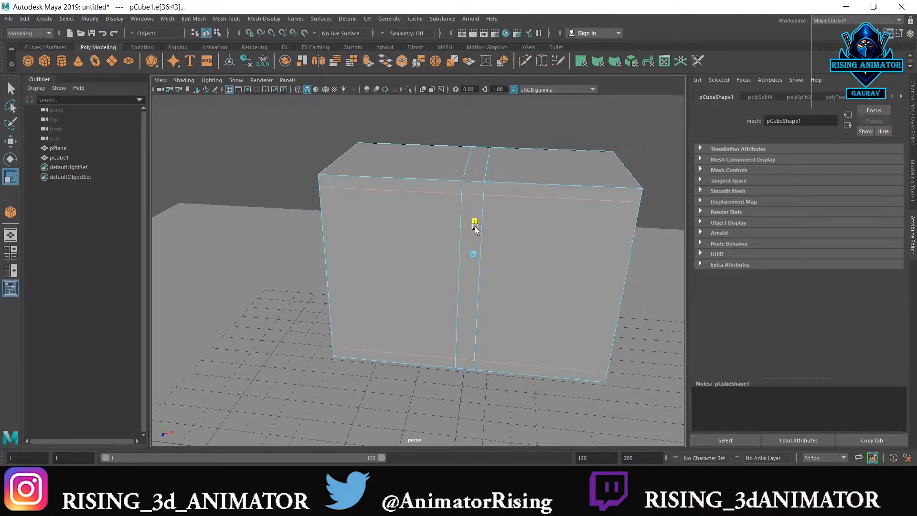
{"action": "left_click_drag", "start_coordinate": [481, 231], "coordinate": [484, 249], "text": "alt"}
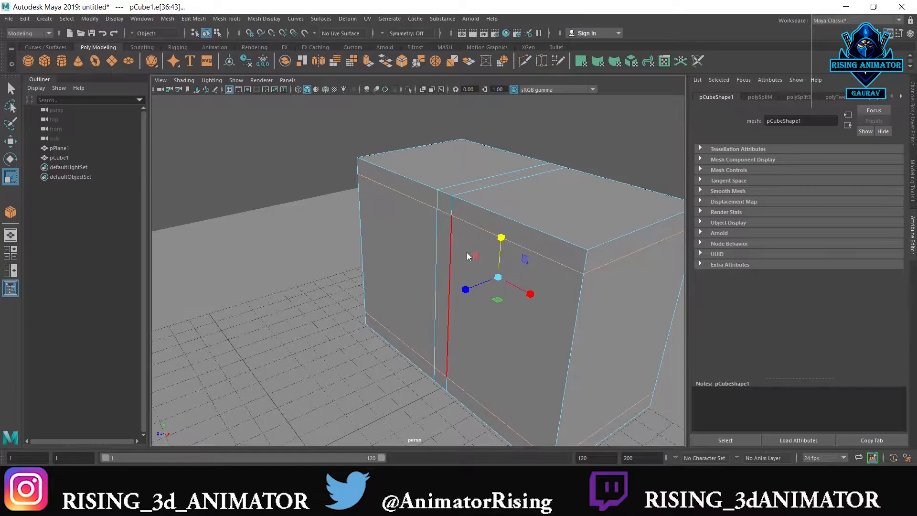
{"action": "right_click", "coordinate": [467, 256]}
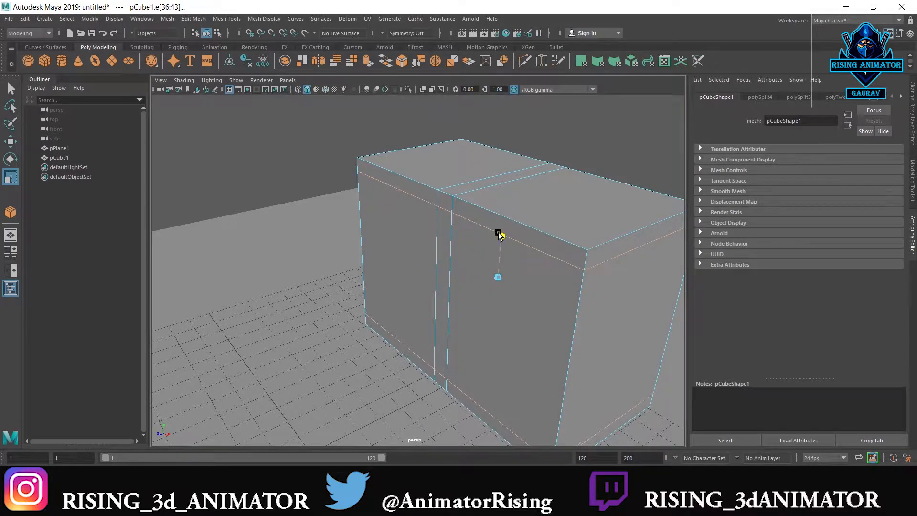
Extrude the narrow middle face on the box's front inward about 1.6 grid units to form a vertical slot
{"action": "right_click", "coordinate": [433, 242]}
{"action": "left_click", "coordinate": [434, 256]}
{"action": "left_click", "coordinate": [451, 240]}
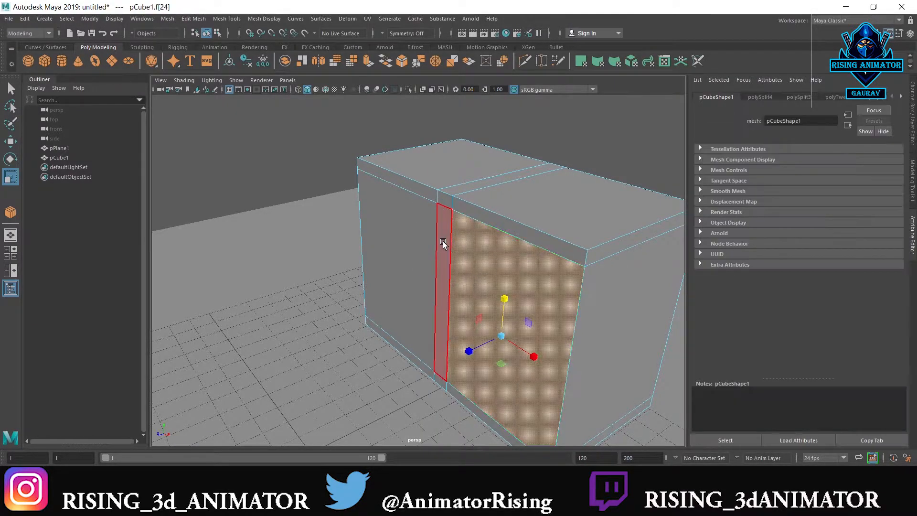
{"action": "left_click", "coordinate": [442, 242]}
{"action": "key", "text": "ctrl+e"}
{"action": "left_click_drag", "start_coordinate": [546, 259], "coordinate": [486, 264]}
{"action": "left_click_drag", "start_coordinate": [486, 264], "coordinate": [600, 183], "text": "alt"}
{"action": "right_click_drag", "start_coordinate": [606, 161], "coordinate": [630, 147]}
{"action": "left_click", "coordinate": [630, 147]}
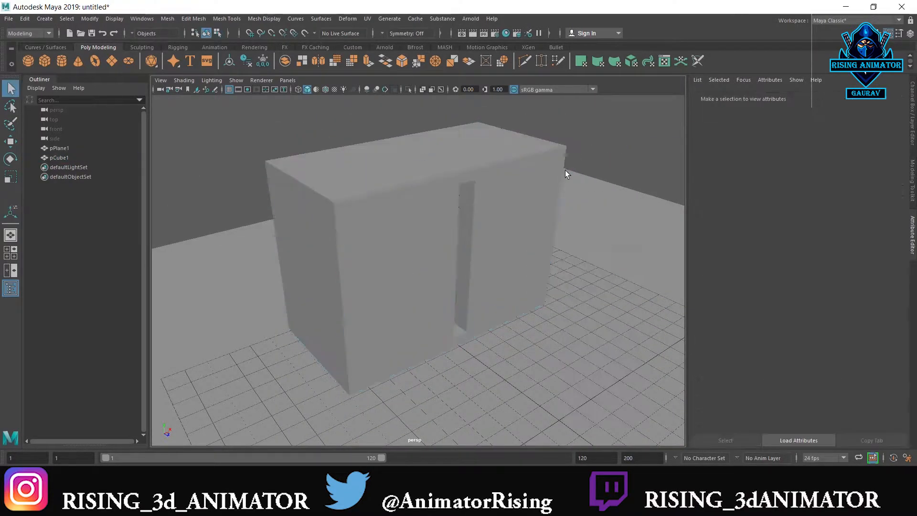
Draw a cylinder about 0.7 grid units across on the centre line, two grid units in front of the box
{"action": "key", "text": "space"}
{"action": "key", "text": "space"}
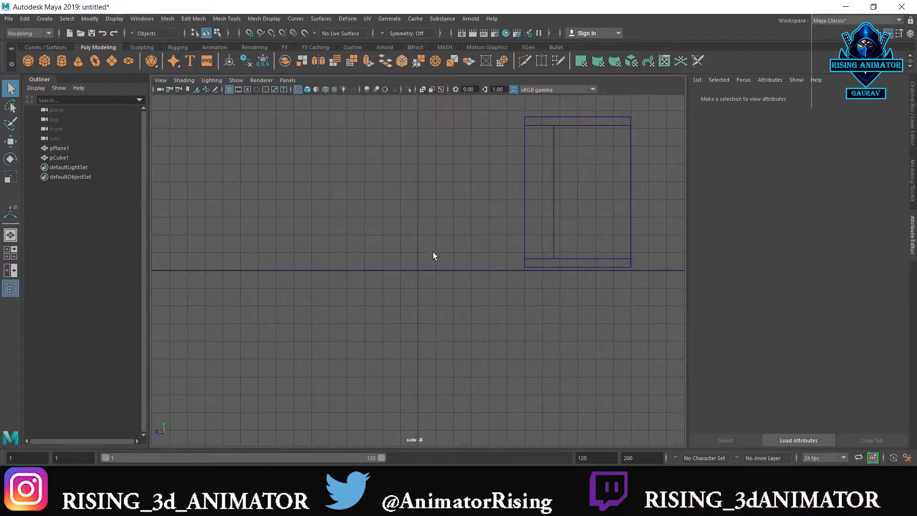
{"action": "key", "text": "space"}
{"action": "key", "text": "space"}
{"action": "scroll", "coordinate": [429, 282], "scroll_direction": "up", "scroll_amount": 4}
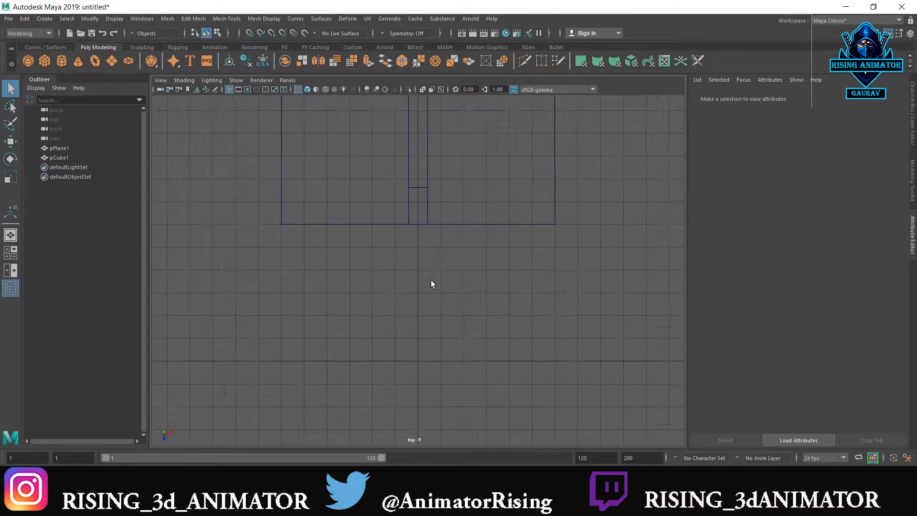
{"action": "right_click_drag", "start_coordinate": [426, 216], "coordinate": [416, 265], "text": "shift"}
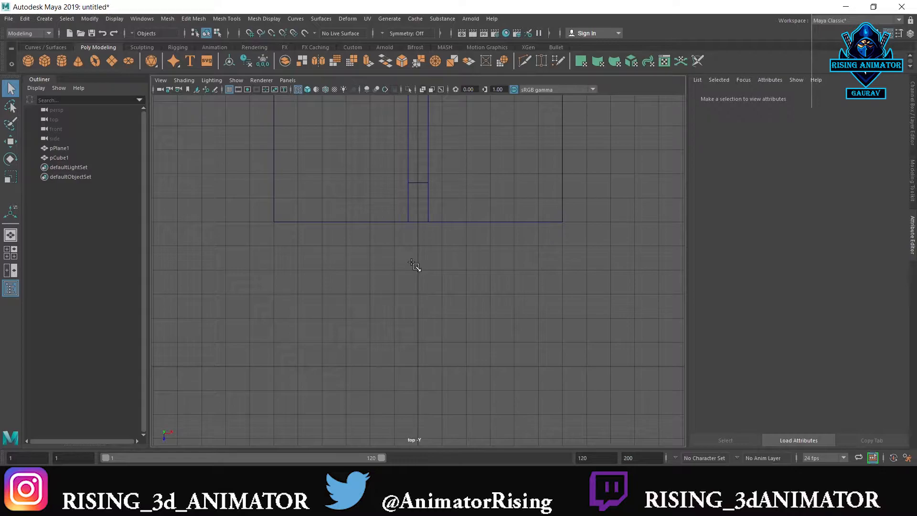
{"action": "mouse_move", "coordinate": [424, 273]}
{"action": "left_mouse_down"}
{"action": "mouse_move", "coordinate": [433, 284]}
{"action": "mouse_move", "coordinate": [419, 275]}
{"action": "left_mouse_up"}
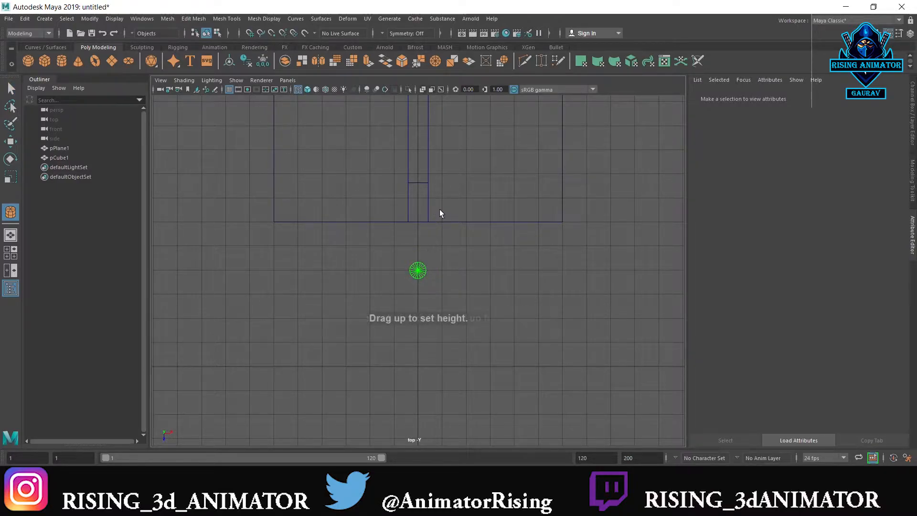
{"action": "left_click_drag", "start_coordinate": [439, 210], "coordinate": [440, 209]}
Rotate the cylinder to lie along Z and stretch it to about 7.5 grid units long
{"action": "key", "text": "e"}
{"action": "left_click_drag", "start_coordinate": [421, 246], "coordinate": [423, 376]}
{"action": "key", "text": "r"}
{"action": "left_click", "coordinate": [420, 373]}
{"action": "left_click", "coordinate": [421, 293]}
Move the cylinder slightly away from the box, raise it to the upper end of the slot, and scale it down slightly
{"action": "key", "text": "w"}
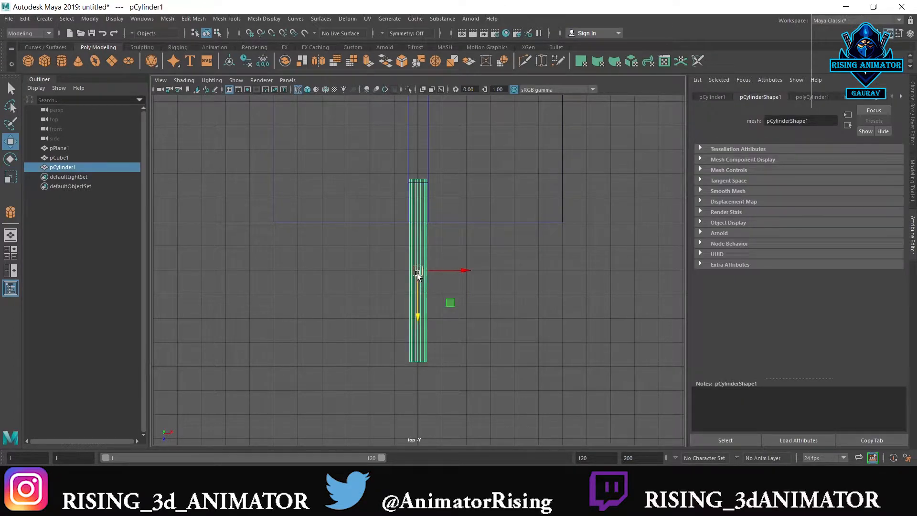
{"action": "left_click_drag", "start_coordinate": [421, 297], "coordinate": [418, 308]}
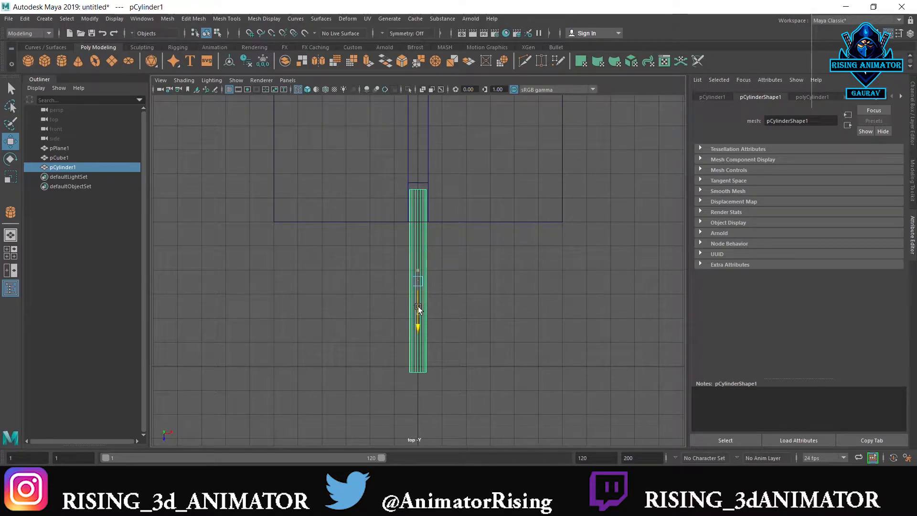
{"action": "key", "text": "space"}
{"action": "key", "text": "space"}
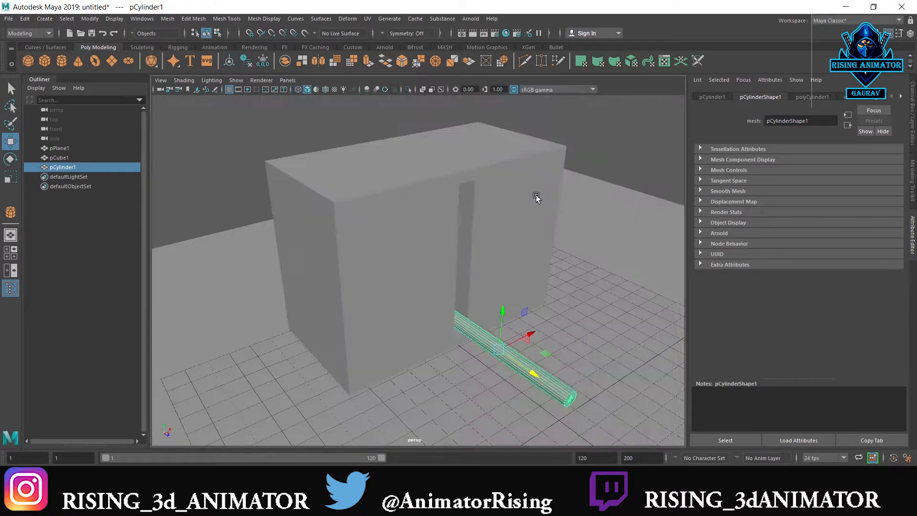
{"action": "left_click_drag", "start_coordinate": [503, 313], "coordinate": [469, 243]}
{"action": "key", "text": "r"}
{"action": "key", "text": "w"}
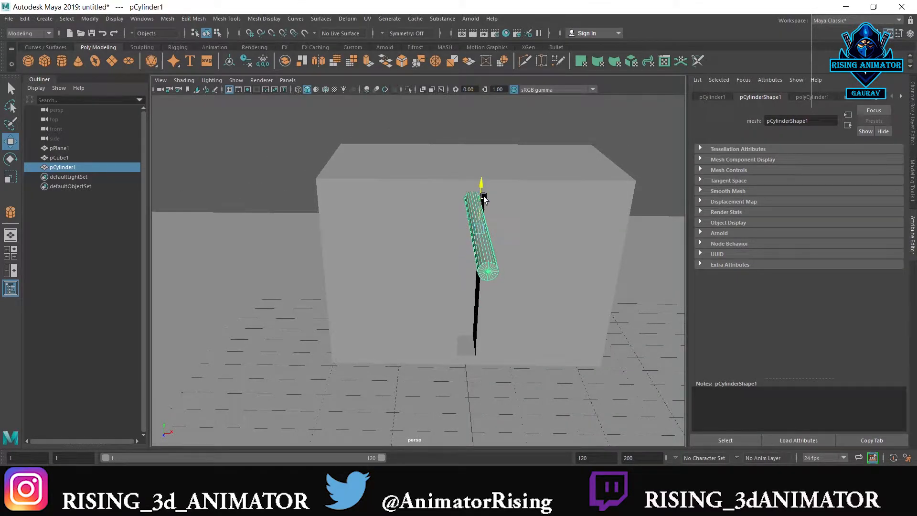
Stretch the cylinder slightly along Z so it forms a longer rod protruding from the slot
{"action": "key", "text": "space"}
{"action": "key", "text": "space"}
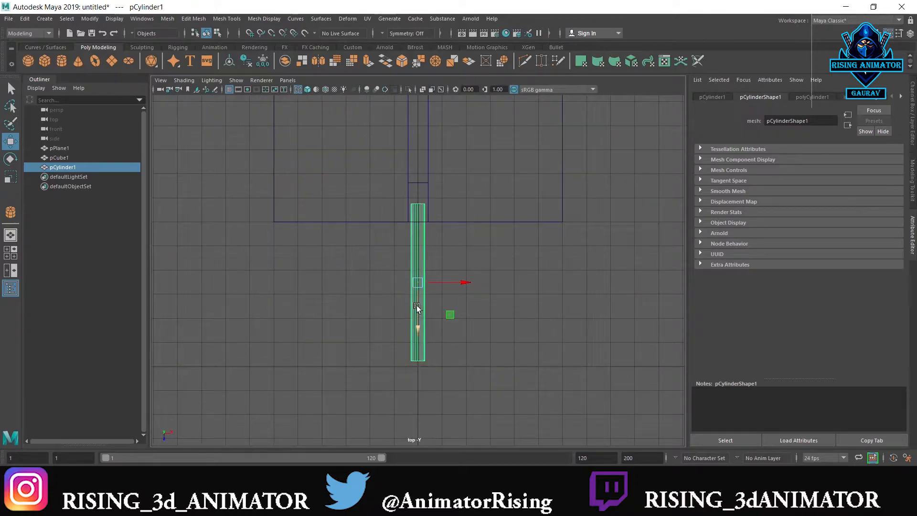
{"action": "key", "text": "r"}
{"action": "left_click_drag", "start_coordinate": [417, 322], "coordinate": [417, 327]}
{"action": "key", "text": "w"}
{"action": "key", "text": "space"}
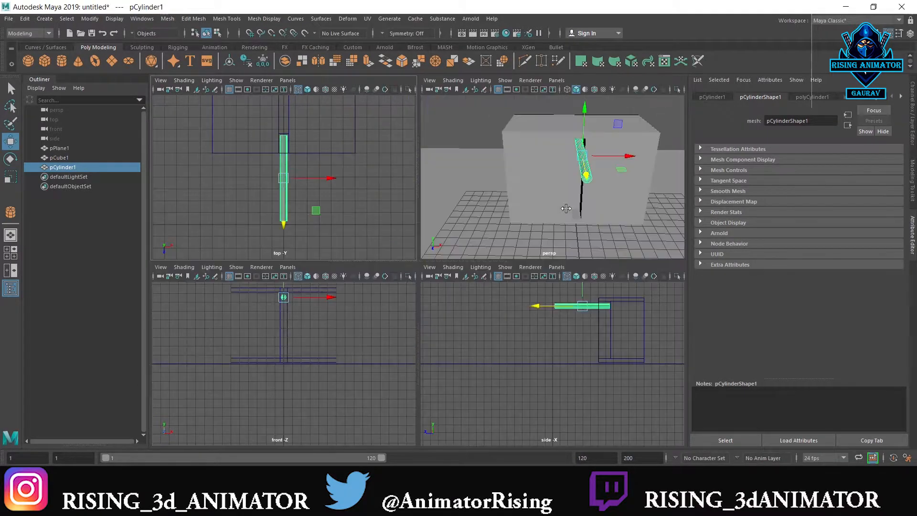
{"action": "key", "text": "space"}
{"action": "left_click_drag", "start_coordinate": [490, 227], "coordinate": [428, 248], "text": "alt"}
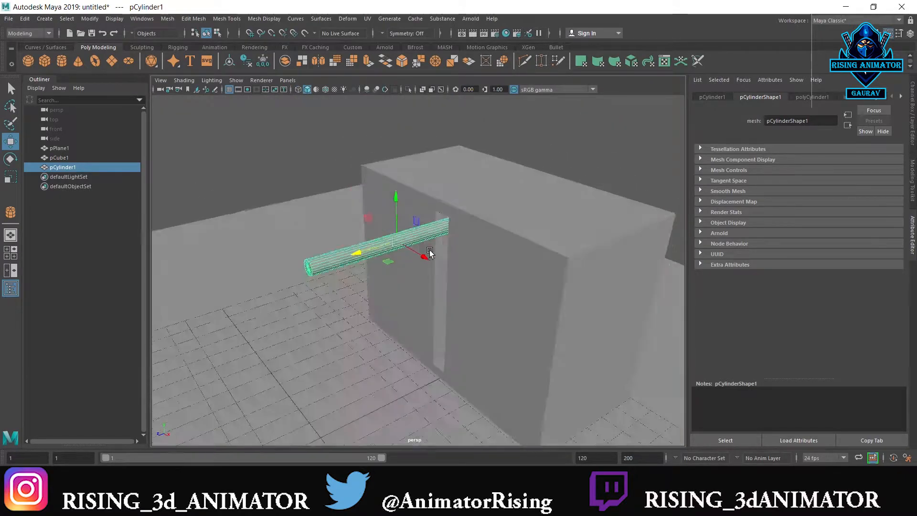
Draw a flat cylinder about 8 grid units across on the centre line, just in front of the rod's free end
{"action": "key", "text": "space"}
{"action": "key", "text": "space"}
{"action": "key", "text": "space"}
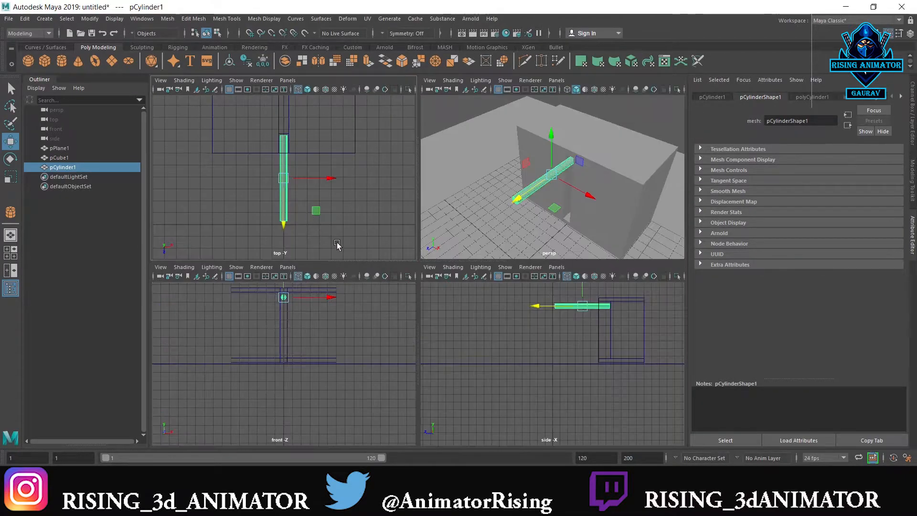
{"action": "key", "text": "space"}
{"action": "middle_click_drag", "start_coordinate": [475, 258], "coordinate": [493, 189], "text": "alt"}
{"action": "left_click", "coordinate": [583, 204]}
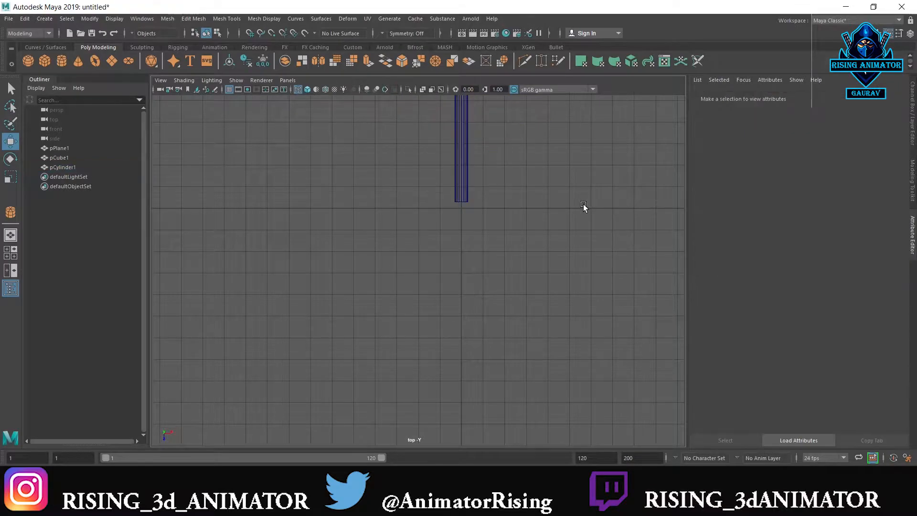
{"action": "right_click_drag", "start_coordinate": [584, 204], "coordinate": [544, 203], "text": "shift"}
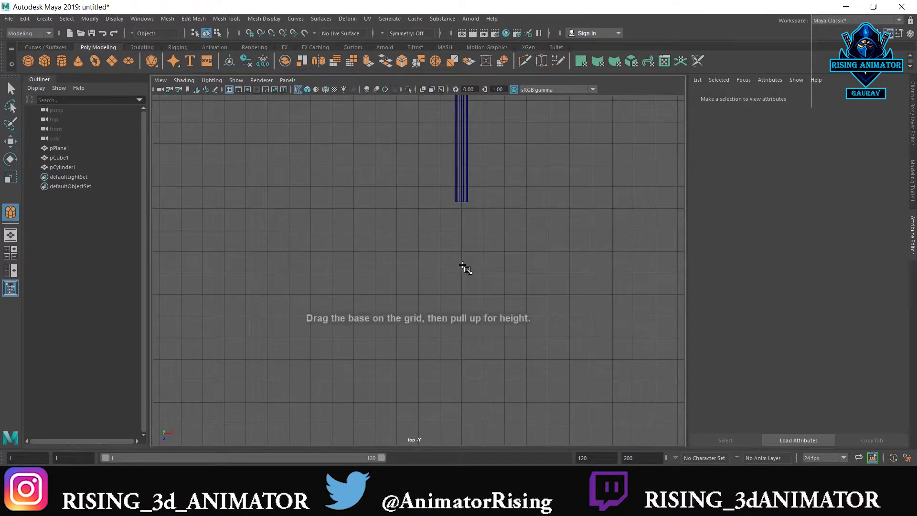
{"action": "left_click_drag", "start_coordinate": [461, 252], "coordinate": [513, 325]}
{"action": "key", "text": "space"}
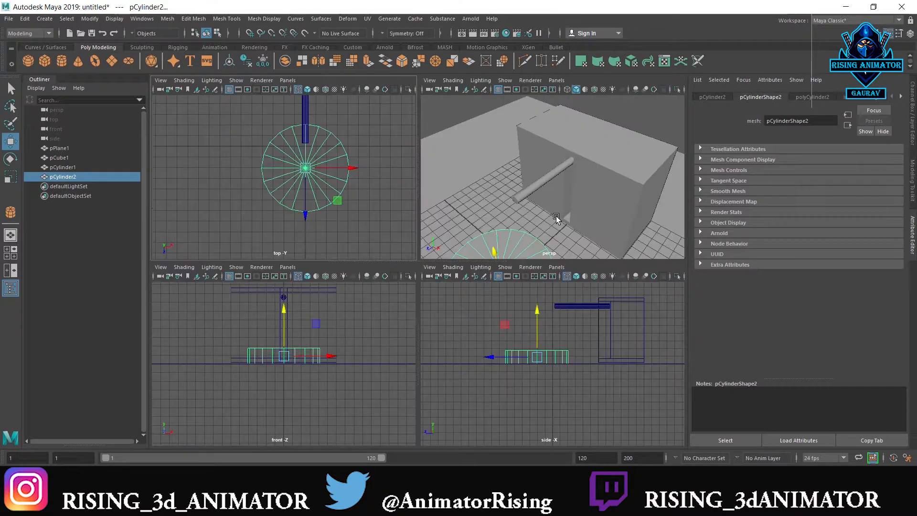
Raise the new disc to just below the rod and flatten it in Y to about 0.6 grid units thick
{"action": "key", "text": "space"}
{"action": "right_click_drag", "start_coordinate": [488, 201], "coordinate": [382, 313], "text": "alt"}
{"action": "middle_click_drag", "start_coordinate": [382, 313], "coordinate": [460, 247], "text": "alt"}
{"action": "left_click_drag", "start_coordinate": [431, 279], "coordinate": [436, 232]}
{"action": "key", "text": "r"}
Connect the spoke edges of the disc's caps with one segment and scale the new ring to about 60% of the disc's radius
{"action": "key", "text": "space"}
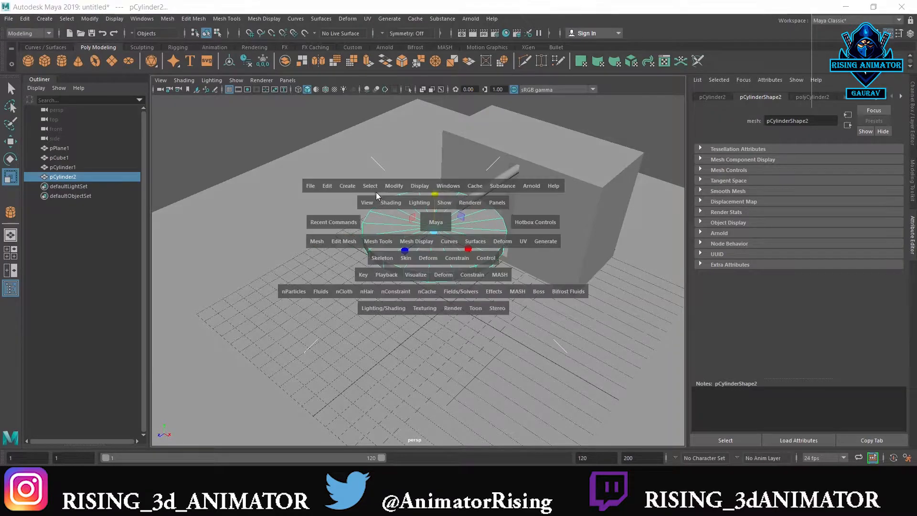
{"action": "key", "text": "space"}
{"action": "right_click_drag", "start_coordinate": [480, 214], "coordinate": [481, 198]}
{"action": "left_click_drag", "start_coordinate": [487, 232], "coordinate": [448, 267]}
{"action": "right_click_drag", "start_coordinate": [462, 254], "coordinate": [463, 420], "text": "shift"}
{"action": "middle_click_drag", "start_coordinate": [477, 313], "coordinate": [442, 316]}
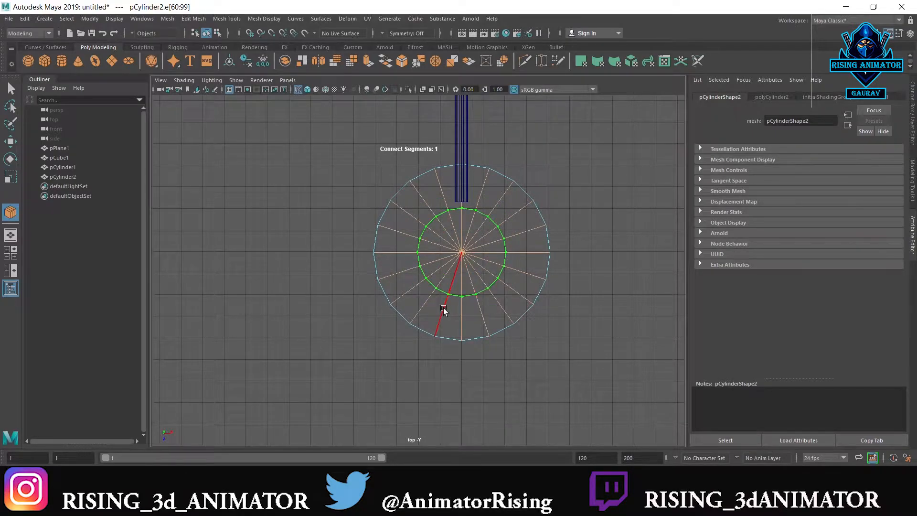
{"action": "key", "text": "r"}
{"action": "left_click_drag", "start_coordinate": [461, 253], "coordinate": [471, 260]}
Scale every second vertex of the inner ring towards the disc's centre to shape a ten-pointed star
{"action": "scroll", "coordinate": [478, 243], "scroll_direction": "up", "scroll_amount": 3}
{"action": "right_click_drag", "start_coordinate": [490, 237], "coordinate": [439, 223]}
{"action": "left_click_drag", "start_coordinate": [410, 199], "coordinate": [427, 220]}
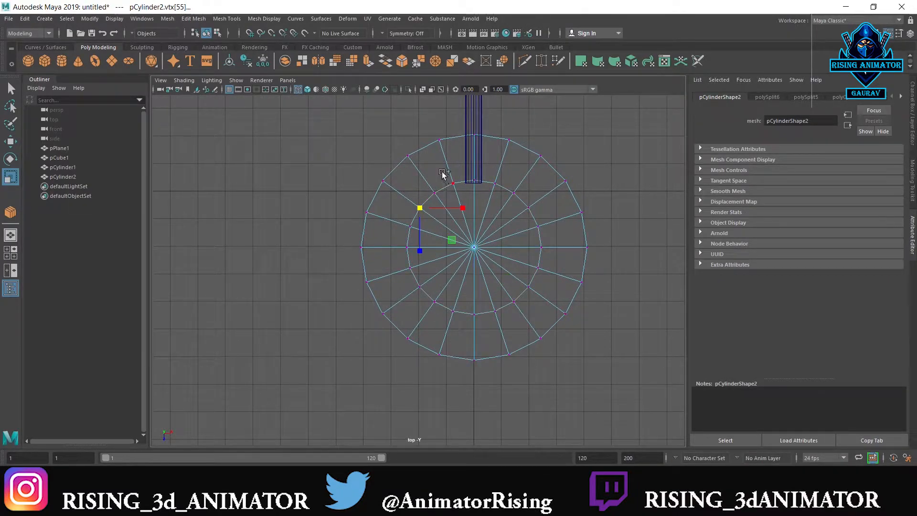
{"action": "left_click", "coordinate": [493, 184], "text": "shift"}
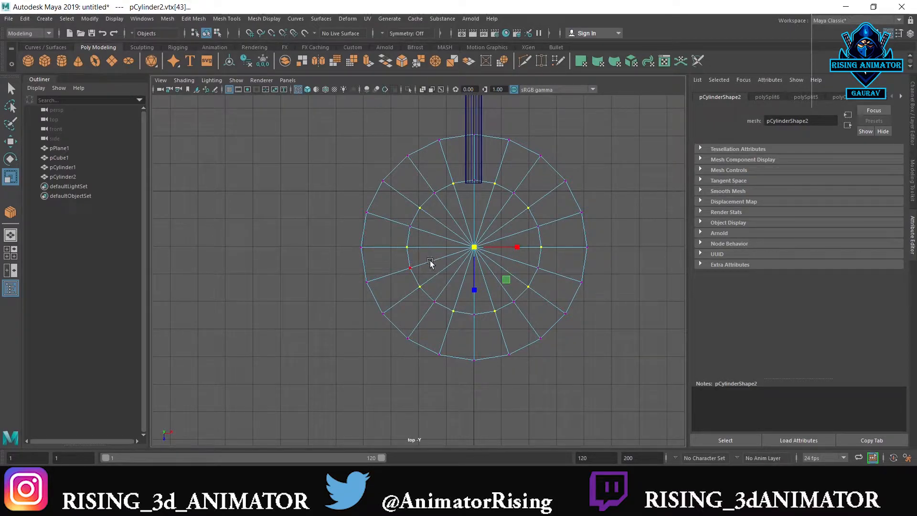
{"action": "left_click_drag", "start_coordinate": [470, 248], "coordinate": [434, 253]}
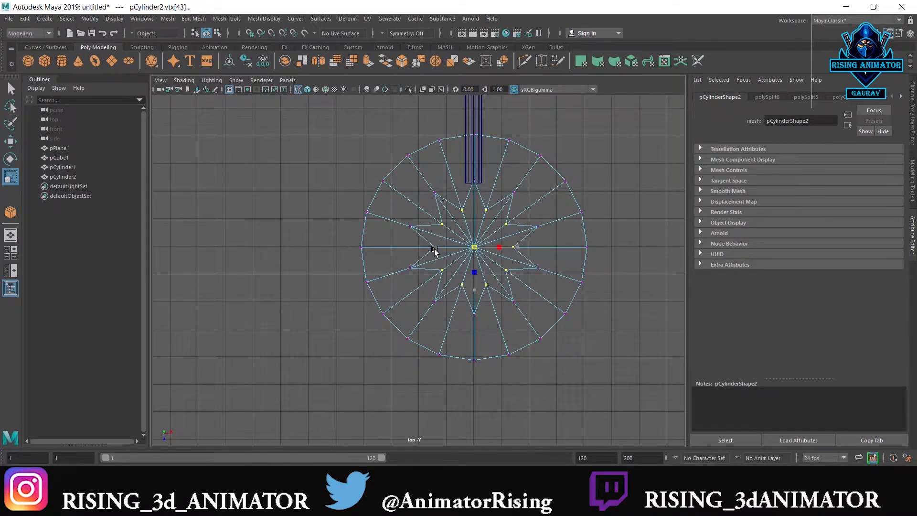
Delete the cap faces inside the star outline to open a hole through the disc
{"action": "right_click_drag", "start_coordinate": [465, 246], "coordinate": [461, 232]}
{"action": "left_click_drag", "start_coordinate": [489, 273], "coordinate": [489, 273]}
{"action": "key", "text": "Delete"}
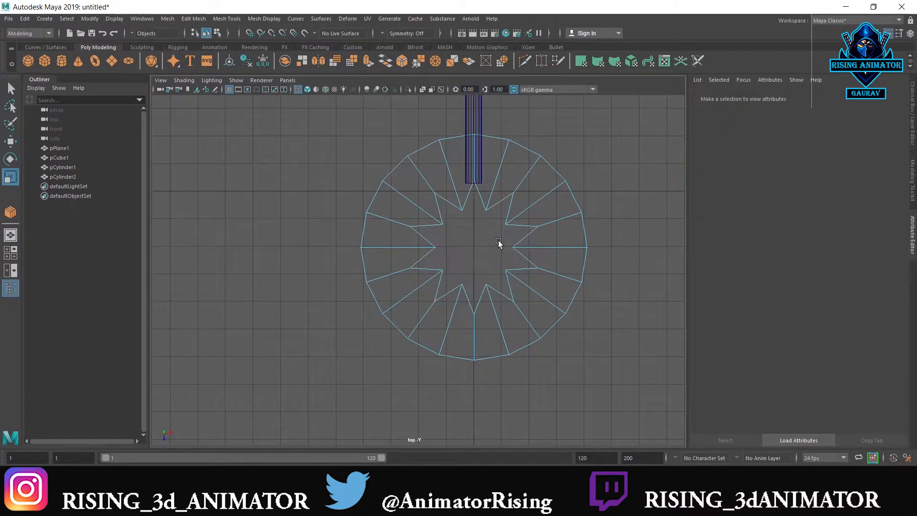
Bridge the upper and lower border edges of the star opening to close the disc's inner walls
{"action": "key", "text": "space"}
{"action": "key", "text": "space"}
{"action": "left_click_drag", "start_coordinate": [424, 272], "coordinate": [455, 286], "text": "alt"}
{"action": "right_click_drag", "start_coordinate": [462, 224], "coordinate": [463, 251]}
{"action": "scroll", "coordinate": [463, 295], "scroll_direction": "up", "scroll_amount": 5}
{"action": "right_click_drag", "start_coordinate": [487, 188], "coordinate": [489, 155]}
{"action": "left_click", "coordinate": [544, 168]}
{"action": "key", "text": "F8"}
{"action": "left_click", "coordinate": [468, 133]}
{"action": "right_click_drag", "start_coordinate": [472, 174], "coordinate": [468, 129]}
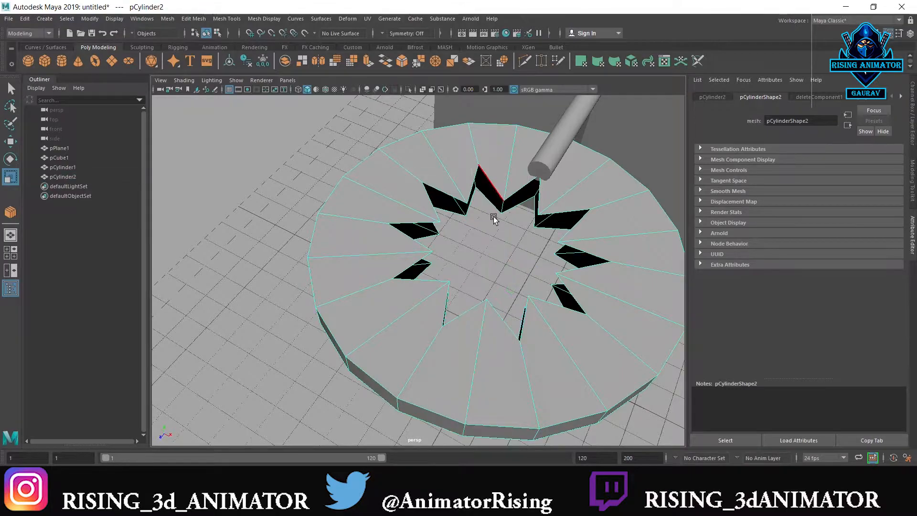
{"action": "double_click", "coordinate": [493, 203]}
{"action": "right_click_drag", "start_coordinate": [495, 191], "coordinate": [489, 310], "text": "shift"}
{"action": "scroll", "coordinate": [518, 226], "scroll_direction": "down", "scroll_amount": 2}
{"action": "right_click_drag", "start_coordinate": [540, 203], "coordinate": [570, 190]}
Move the disc about one grid unit along Z, away from the box
{"action": "key", "text": "space"}
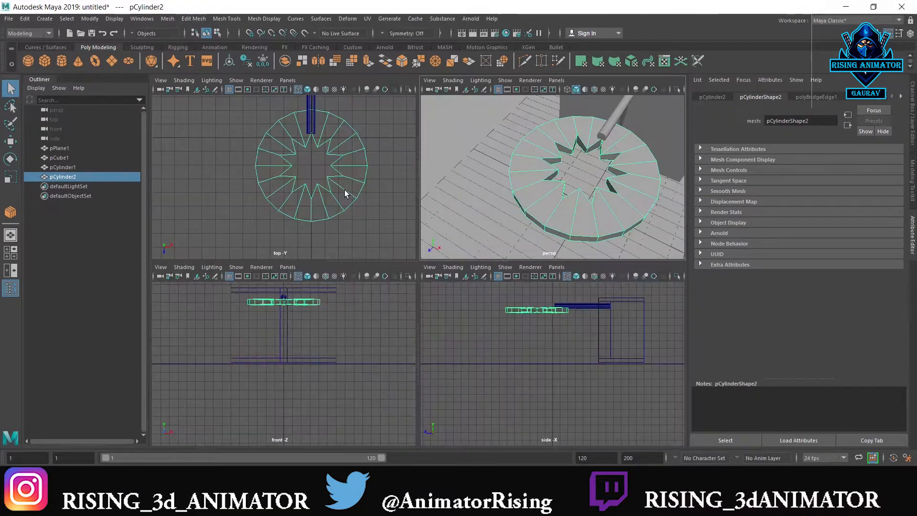
{"action": "key", "text": "space"}
{"action": "key", "text": "w"}
{"action": "left_click_drag", "start_coordinate": [472, 276], "coordinate": [473, 305]}
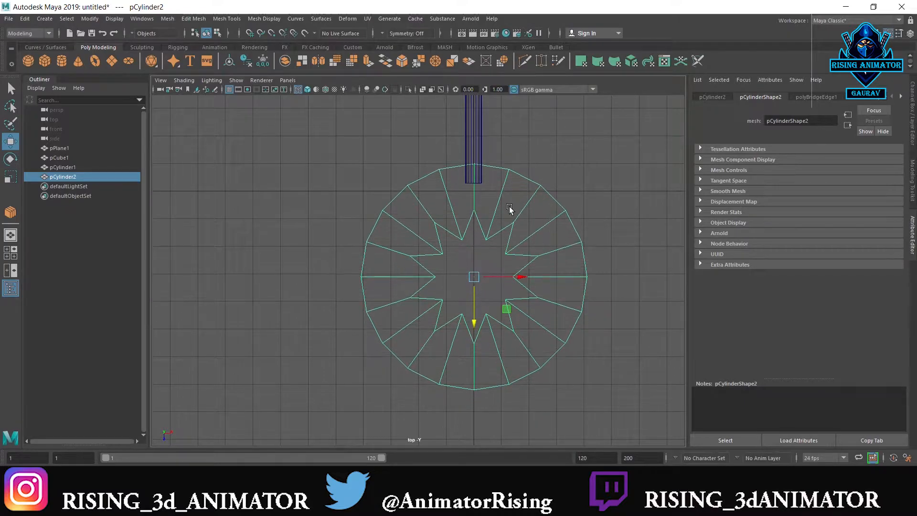
Select the plane, box, rod and disc together and delete their construction history
{"action": "right_click_drag", "start_coordinate": [505, 237], "coordinate": [506, 257]}
{"action": "left_click", "coordinate": [537, 222]}
{"action": "key", "text": "space"}
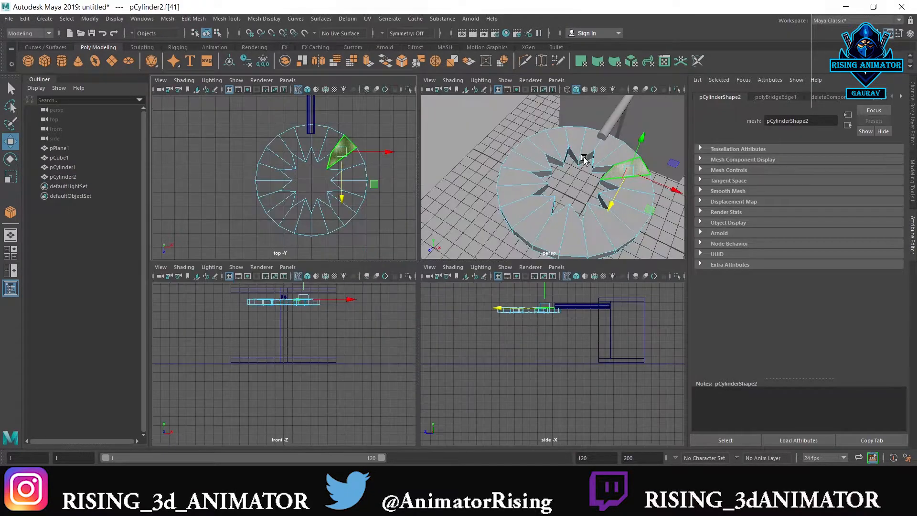
{"action": "key", "text": "space"}
{"action": "right_click_drag", "start_coordinate": [577, 171], "coordinate": [601, 154]}
{"action": "scroll", "coordinate": [575, 112], "scroll_direction": "down", "scroll_amount": 6}
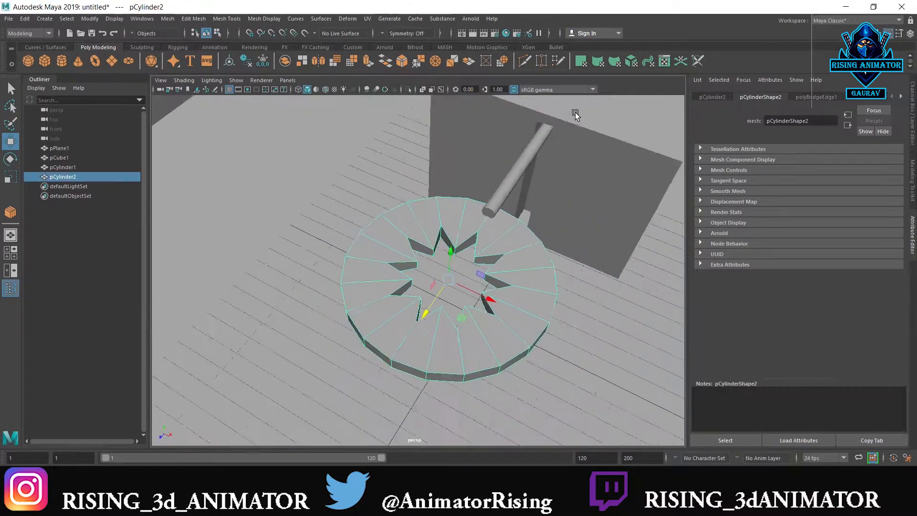
{"action": "left_click_drag", "start_coordinate": [612, 170], "coordinate": [425, 323]}
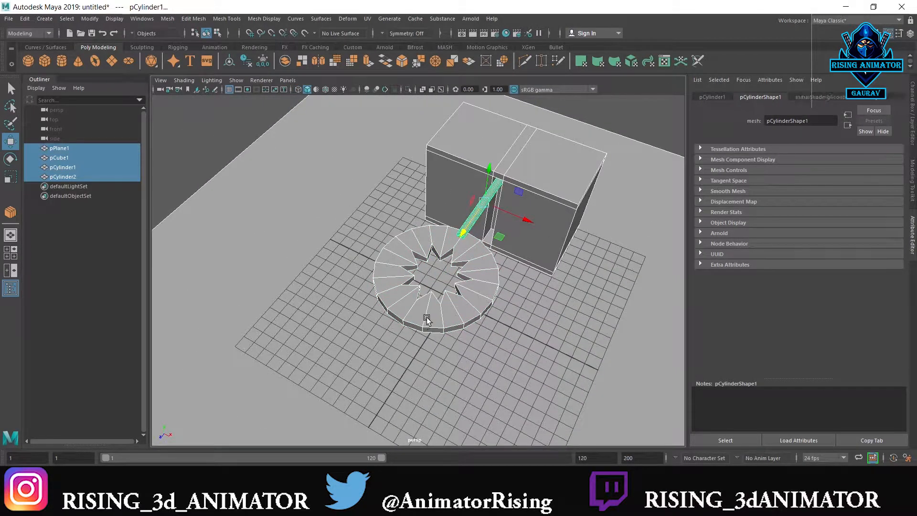
Duplicate the inner wall faces of the star opening as a separate piece
{"action": "scroll", "coordinate": [426, 319], "scroll_direction": "up", "scroll_amount": 5}
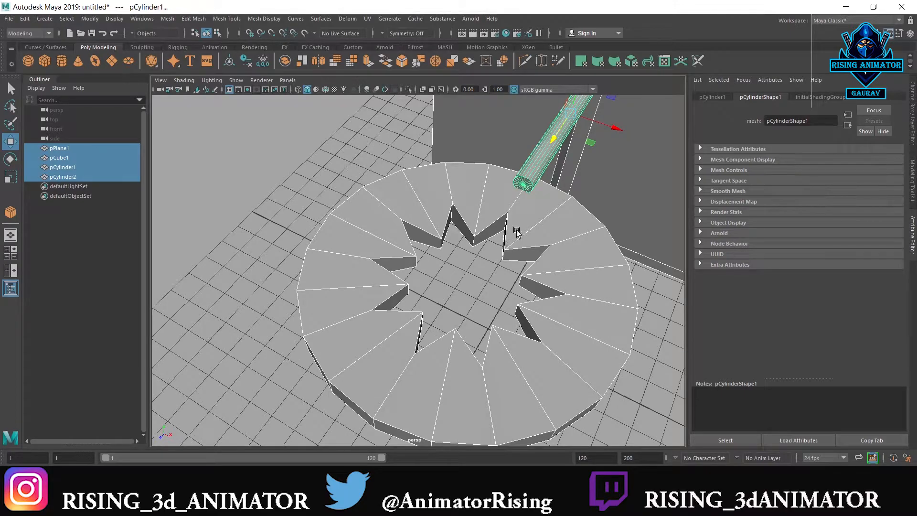
{"action": "left_click", "coordinate": [531, 227]}
{"action": "right_click_drag", "start_coordinate": [507, 240], "coordinate": [505, 262]}
{"action": "left_click", "coordinate": [464, 241]}
{"action": "double_click", "coordinate": [464, 241]}
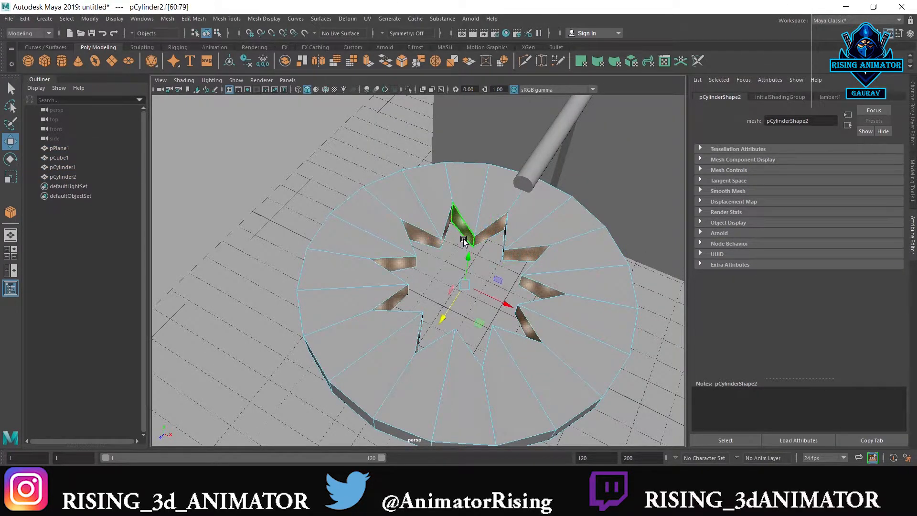
{"action": "right_click_drag", "start_coordinate": [464, 243], "coordinate": [462, 406], "text": "shift"}
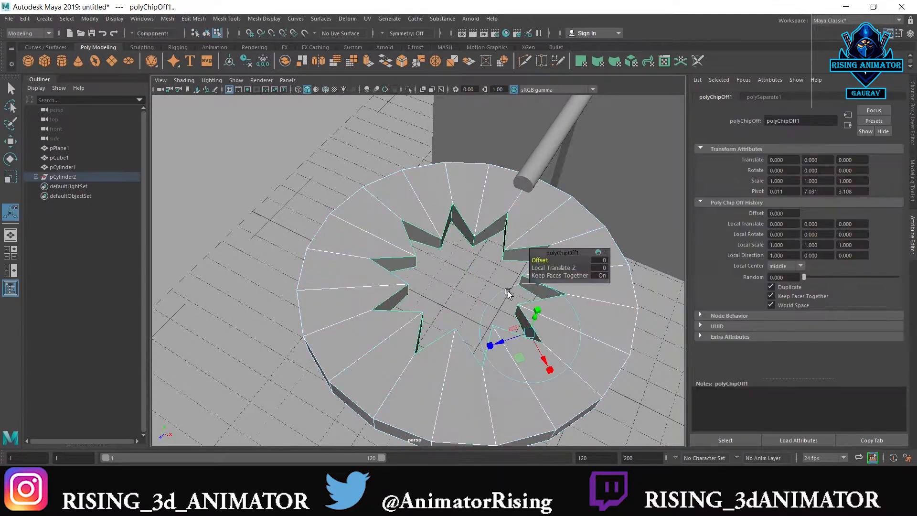
{"action": "right_click_drag", "start_coordinate": [482, 242], "coordinate": [482, 268]}
{"action": "double_click", "coordinate": [487, 236]}
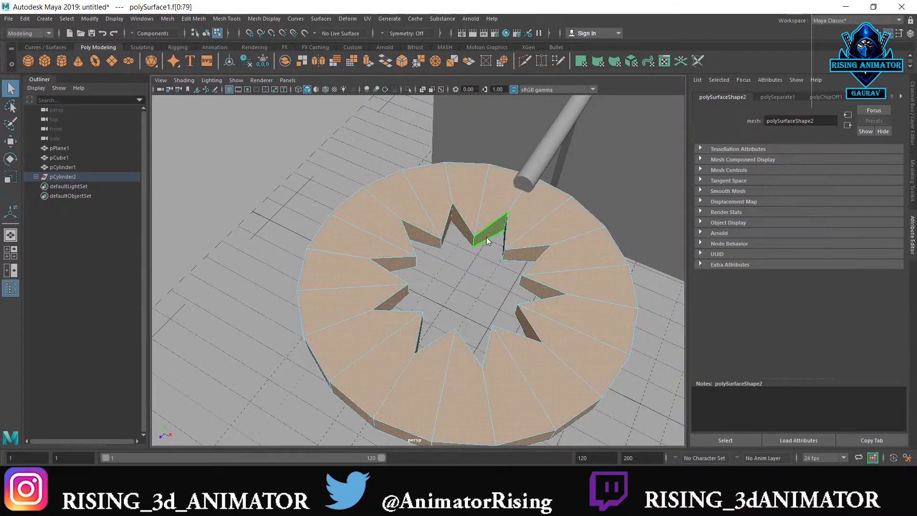
{"action": "right_click_drag", "start_coordinate": [517, 219], "coordinate": [560, 198]}
{"action": "left_click", "coordinate": [485, 237]}
{"action": "left_click", "coordinate": [483, 236]}
{"action": "right_click_drag", "start_coordinate": [484, 239], "coordinate": [520, 219]}
{"action": "left_click_drag", "start_coordinate": [492, 246], "coordinate": [495, 202], "text": "alt"}
{"action": "middle_click_drag", "start_coordinate": [495, 199], "coordinate": [497, 211], "text": "alt"}
{"action": "left_click_drag", "start_coordinate": [498, 211], "coordinate": [485, 194], "text": "alt"}
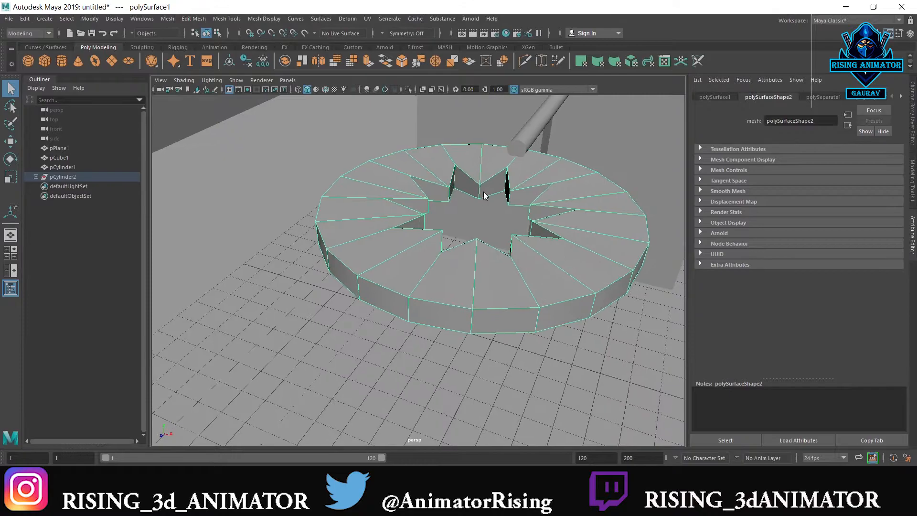
Reverse the normals of all faces on the duplicated star wall piece
{"action": "left_click", "coordinate": [522, 213]}
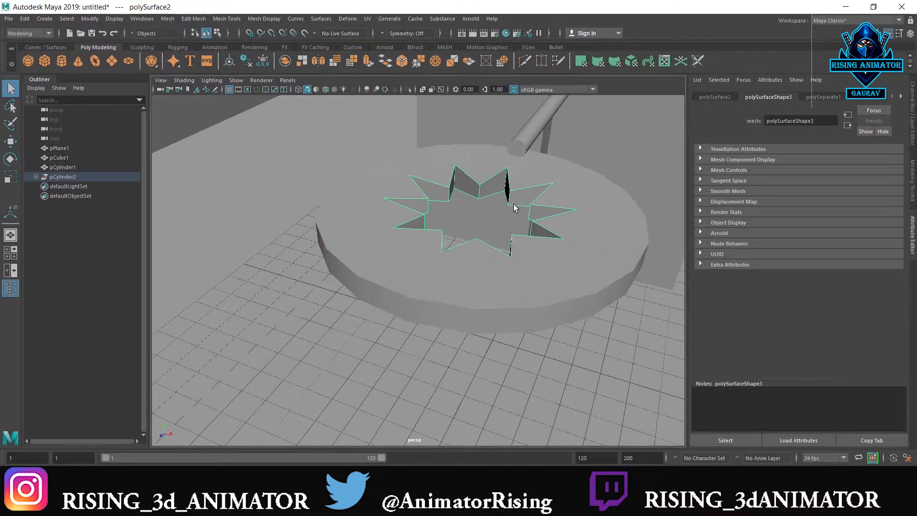
{"action": "right_click_drag", "start_coordinate": [514, 204], "coordinate": [516, 242]}
{"action": "left_click", "coordinate": [515, 199]}
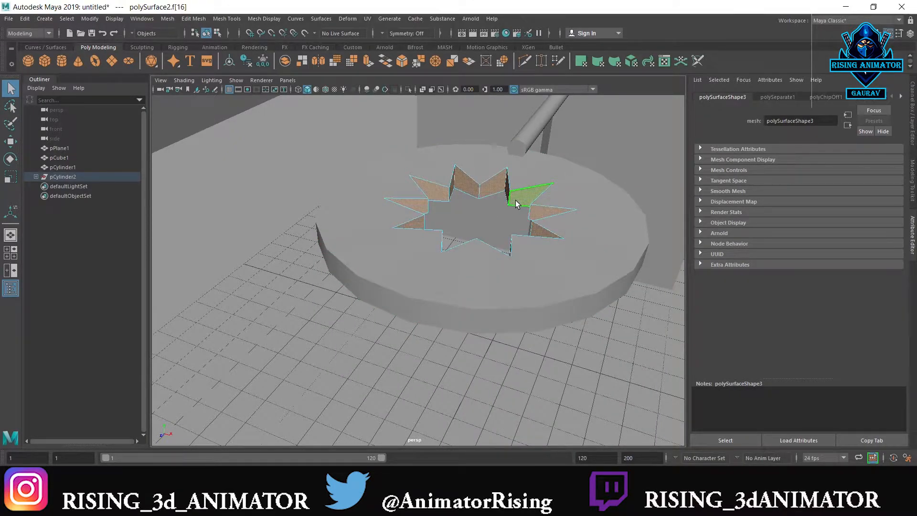
{"action": "right_click_drag", "start_coordinate": [515, 200], "coordinate": [580, 214], "text": "shift"}
{"action": "right_click_drag", "start_coordinate": [518, 193], "coordinate": [555, 183]}
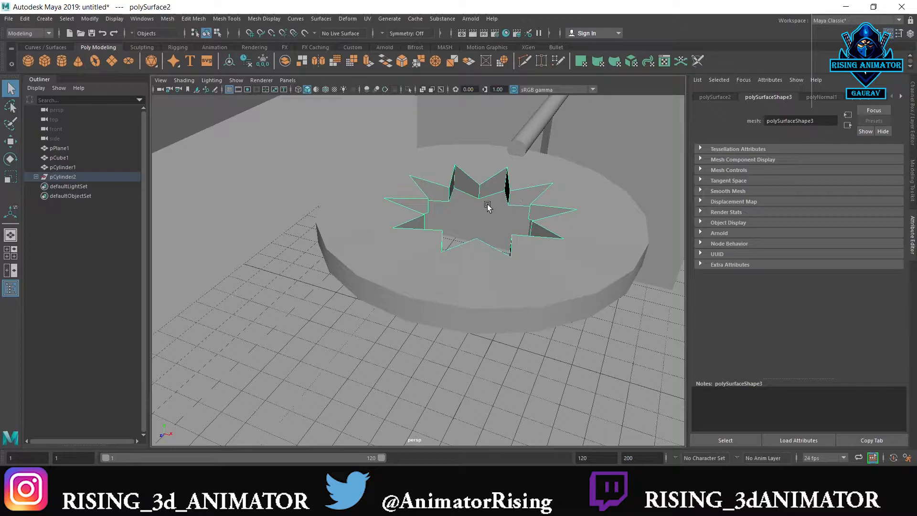
Scale the star wall piece down very slightly and undo a trial stretch along Y
{"action": "key", "text": "r"}
{"action": "left_click_drag", "start_coordinate": [472, 215], "coordinate": [474, 214]}
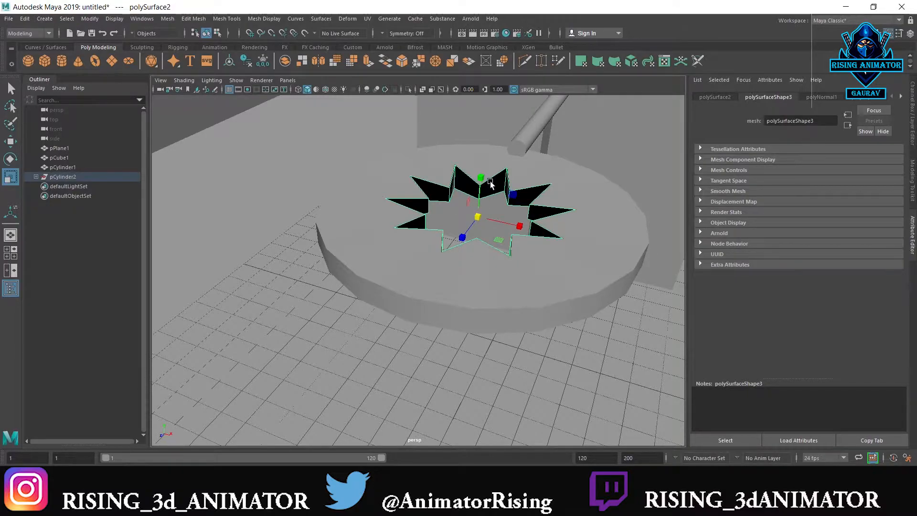
{"action": "left_click_drag", "start_coordinate": [483, 184], "coordinate": [481, 155]}
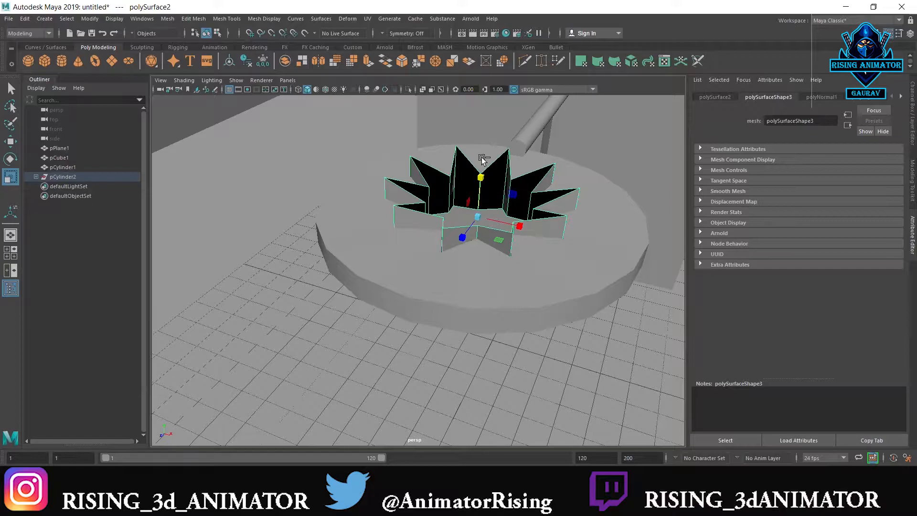
{"action": "key", "text": "ctrl+z"}
Flatten the disc's upper vertices to one level in Y, working in the side view
{"action": "key", "text": "space"}
{"action": "key", "text": "space"}
{"action": "key", "text": "space"}
{"action": "key", "text": "space"}
{"action": "scroll", "coordinate": [435, 199], "scroll_direction": "up", "scroll_amount": 3}
{"action": "middle_click_drag", "start_coordinate": [427, 112], "coordinate": [426, 275], "text": "alt"}
{"action": "scroll", "coordinate": [426, 276], "scroll_direction": "up", "scroll_amount": 5}
{"action": "right_click_drag", "start_coordinate": [455, 218], "coordinate": [483, 185]}
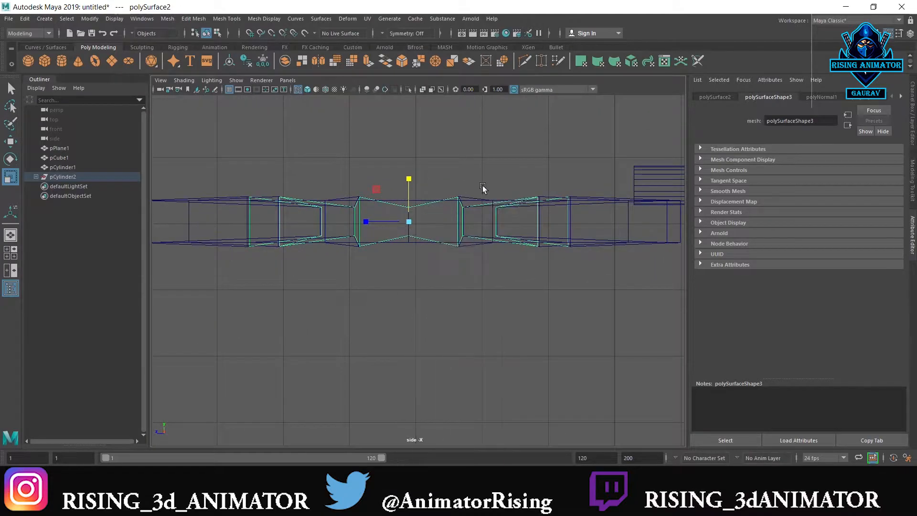
{"action": "left_click_drag", "start_coordinate": [601, 150], "coordinate": [161, 220]}
{"action": "scroll", "coordinate": [338, 224], "scroll_direction": "down", "scroll_amount": 3}
{"action": "left_click_drag", "start_coordinate": [591, 196], "coordinate": [239, 236]}
{"action": "left_click_drag", "start_coordinate": [414, 192], "coordinate": [270, 297]}
Flatten the disc's lower vertices to one level in Y and return to object selection
{"action": "left_click_drag", "start_coordinate": [562, 248], "coordinate": [264, 288]}
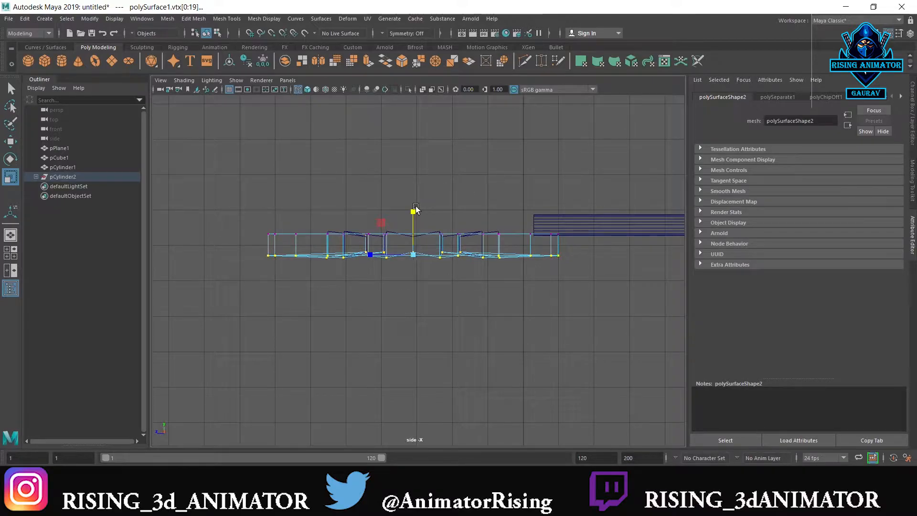
{"action": "left_click_drag", "start_coordinate": [415, 213], "coordinate": [491, 253]}
{"action": "left_click", "coordinate": [494, 230]}
{"action": "right_click_drag", "start_coordinate": [479, 227], "coordinate": [543, 162]}
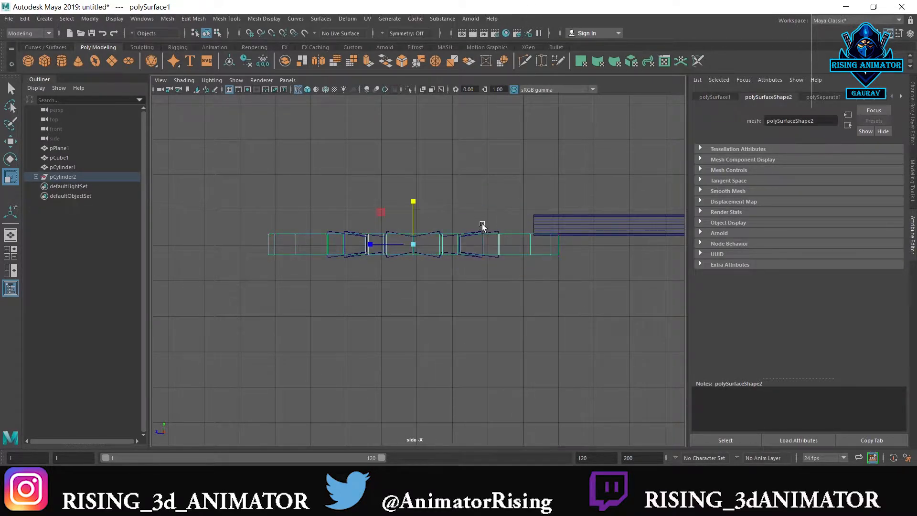
Flatten the upper and the lower vertices of the star wall piece in Y, each row to one level
{"action": "left_click", "coordinate": [488, 223]}
{"action": "left_click_drag", "start_coordinate": [473, 232], "coordinate": [473, 233]}
{"action": "right_click_drag", "start_coordinate": [475, 231], "coordinate": [434, 211]}
{"action": "left_click_drag", "start_coordinate": [504, 213], "coordinate": [314, 238]}
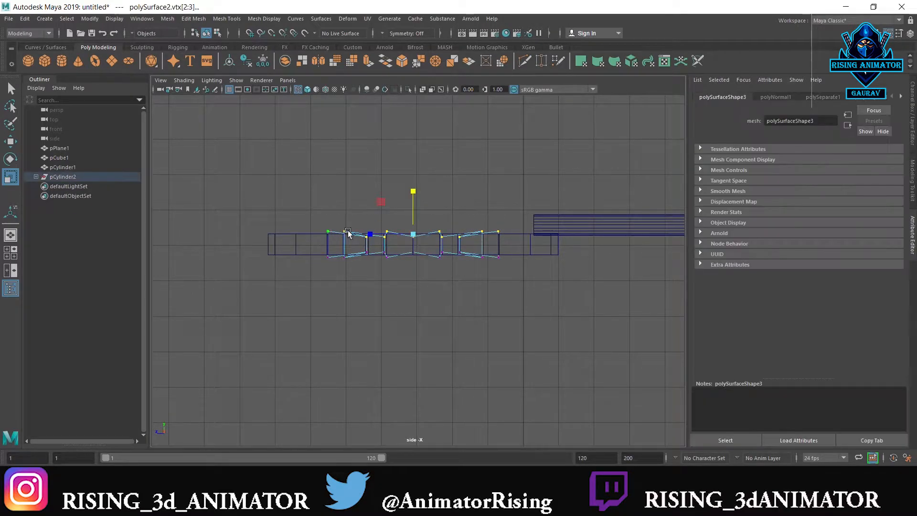
{"action": "left_click_drag", "start_coordinate": [409, 195], "coordinate": [441, 287]}
{"action": "left_click_drag", "start_coordinate": [512, 249], "coordinate": [286, 293]}
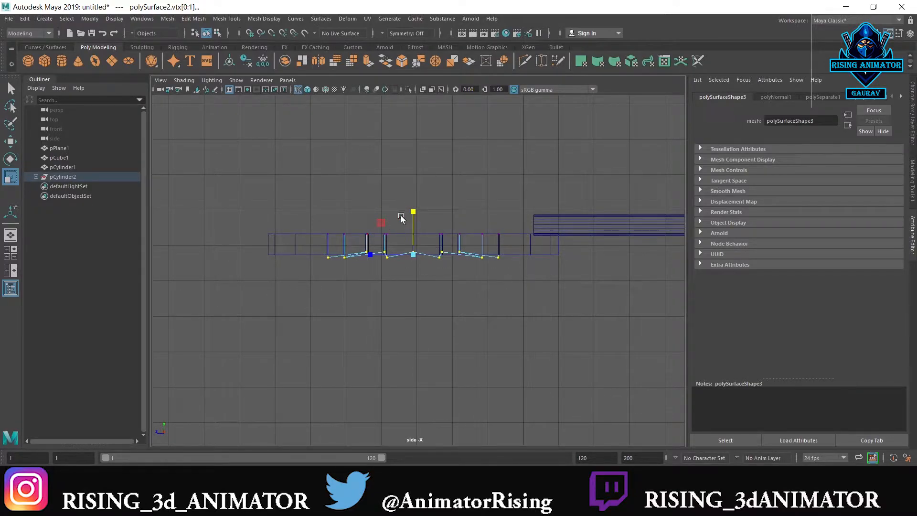
{"action": "left_click_drag", "start_coordinate": [413, 211], "coordinate": [459, 236]}
{"action": "right_click_drag", "start_coordinate": [478, 205], "coordinate": [529, 170]}
Select the disc and the star wall piece together and raise them in Y, snapped to the rod's height
{"action": "left_click_drag", "start_coordinate": [499, 295], "coordinate": [451, 227]}
{"action": "key", "text": "w"}
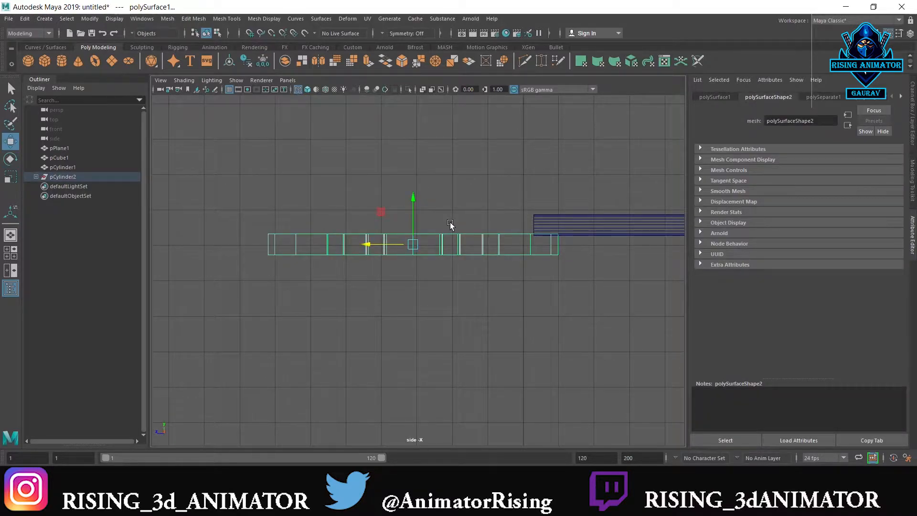
{"action": "key", "text": "v"}
{"action": "left_click_drag", "start_coordinate": [413, 199], "coordinate": [533, 225]}
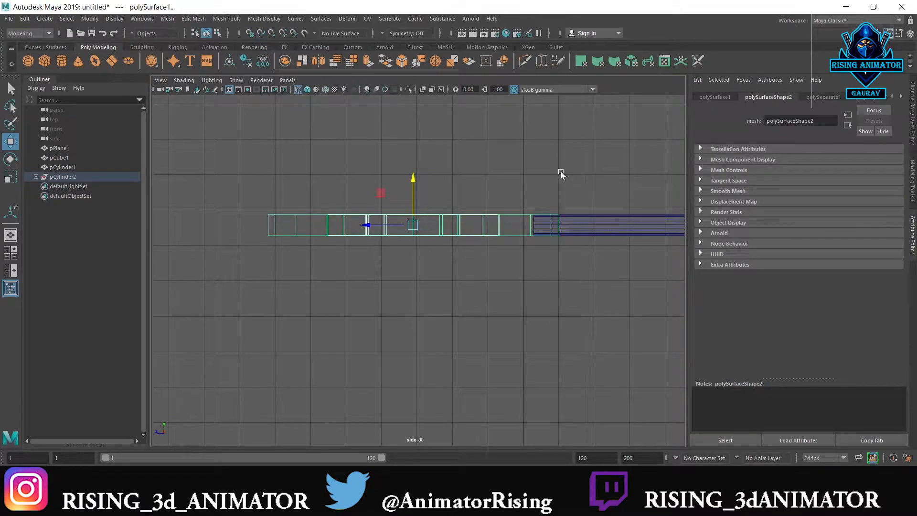
{"action": "key", "text": "space"}
{"action": "key", "text": "space"}
{"action": "left_click_drag", "start_coordinate": [434, 222], "coordinate": [570, 242], "text": "alt"}
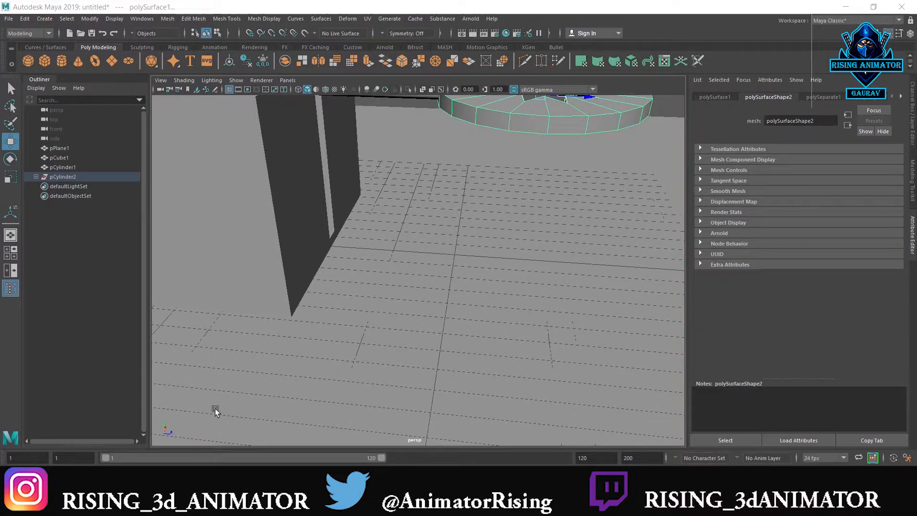
{"action": "scroll", "coordinate": [376, 260], "scroll_direction": "down", "scroll_amount": 5}
{"action": "left_click_drag", "start_coordinate": [433, 268], "coordinate": [454, 215], "text": "alt"}
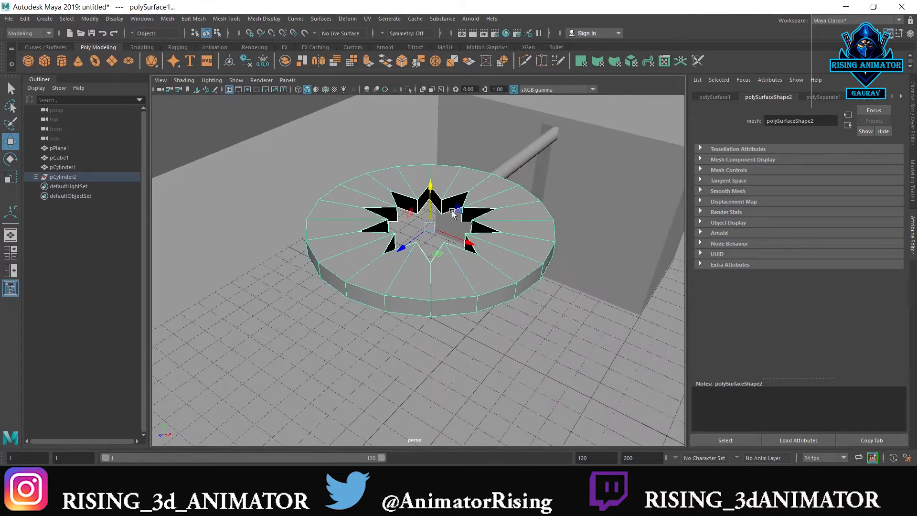
{"action": "right_click_drag", "start_coordinate": [450, 209], "coordinate": [448, 230]}
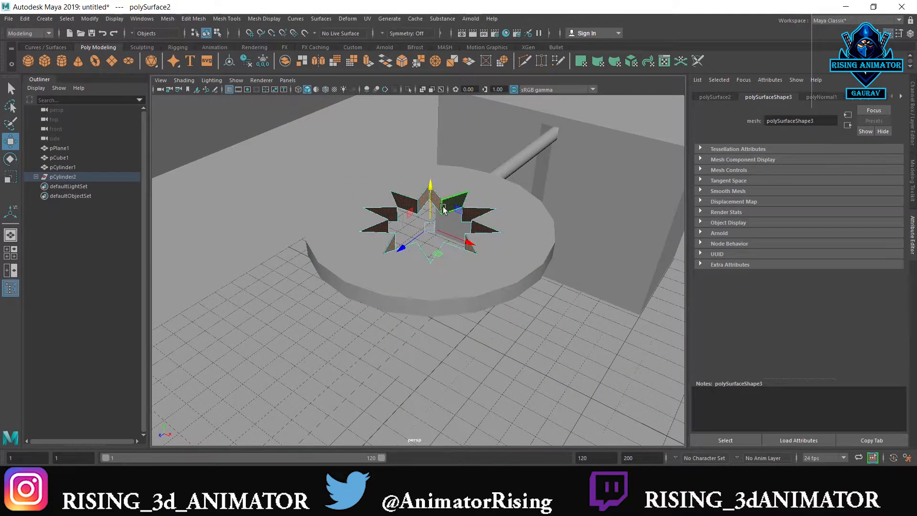
{"action": "left_click_drag", "start_coordinate": [449, 215], "coordinate": [434, 213], "text": "alt"}
{"action": "scroll", "coordinate": [411, 266], "scroll_direction": "up", "scroll_amount": 4}
{"action": "left_click_drag", "start_coordinate": [411, 266], "coordinate": [403, 236], "text": "alt"}
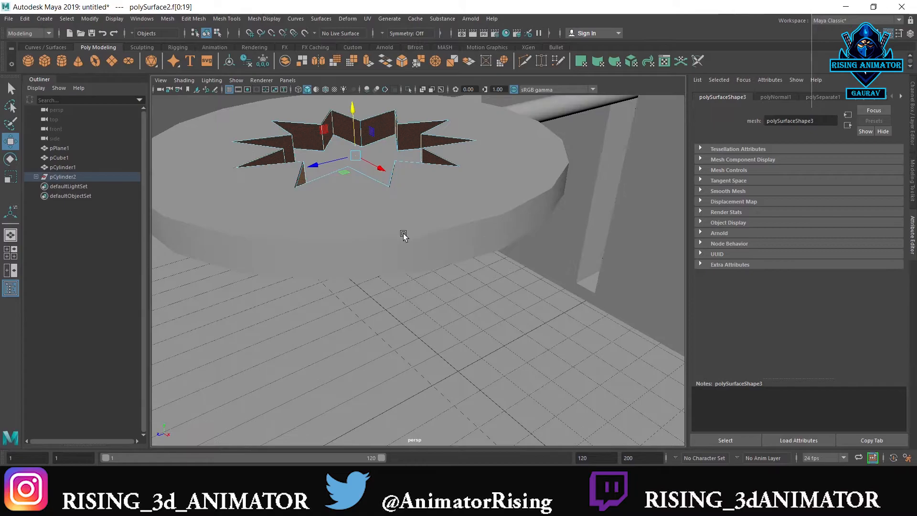
{"action": "scroll", "coordinate": [403, 235], "scroll_direction": "up", "scroll_amount": 2}
{"action": "middle_click_drag", "start_coordinate": [398, 162], "coordinate": [412, 241], "text": "alt"}
{"action": "scroll", "coordinate": [411, 240], "scroll_direction": "up", "scroll_amount": 2}
{"action": "right_click_drag", "start_coordinate": [333, 143], "coordinate": [351, 143]}
{"action": "left_click_drag", "start_coordinate": [318, 171], "coordinate": [320, 190]}
{"action": "key", "text": "ctrl+z"}
{"action": "scroll", "coordinate": [331, 205], "scroll_direction": "down", "scroll_amount": 3}
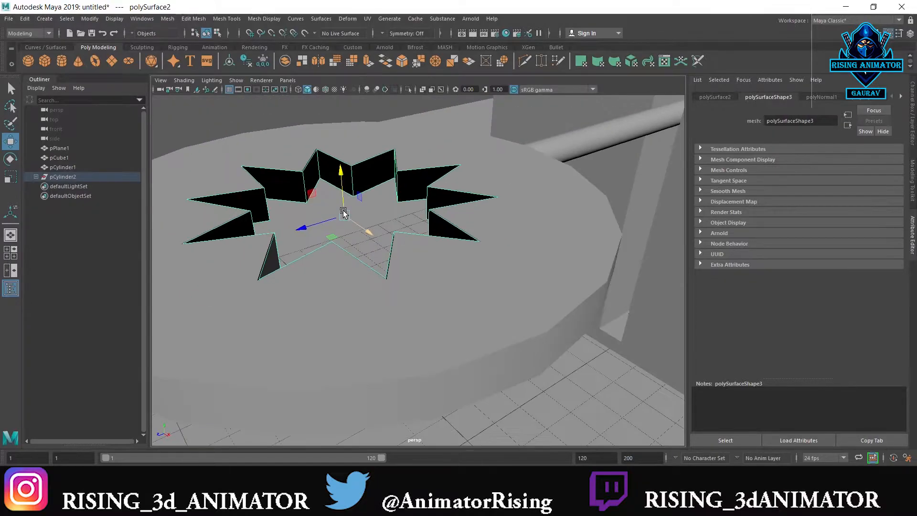
Select only the star wall piece inside the disc, working in the side view
{"action": "key", "text": "space"}
{"action": "key", "text": "space"}
{"action": "scroll", "coordinate": [442, 283], "scroll_direction": "up", "scroll_amount": 2}
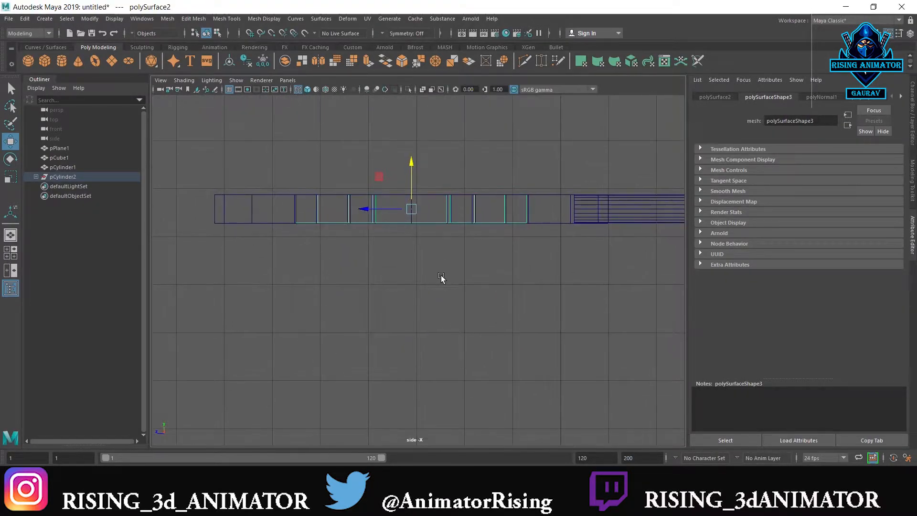
{"action": "scroll", "coordinate": [434, 267], "scroll_direction": "down", "scroll_amount": 1}
{"action": "right_click_drag", "start_coordinate": [437, 250], "coordinate": [474, 242]}
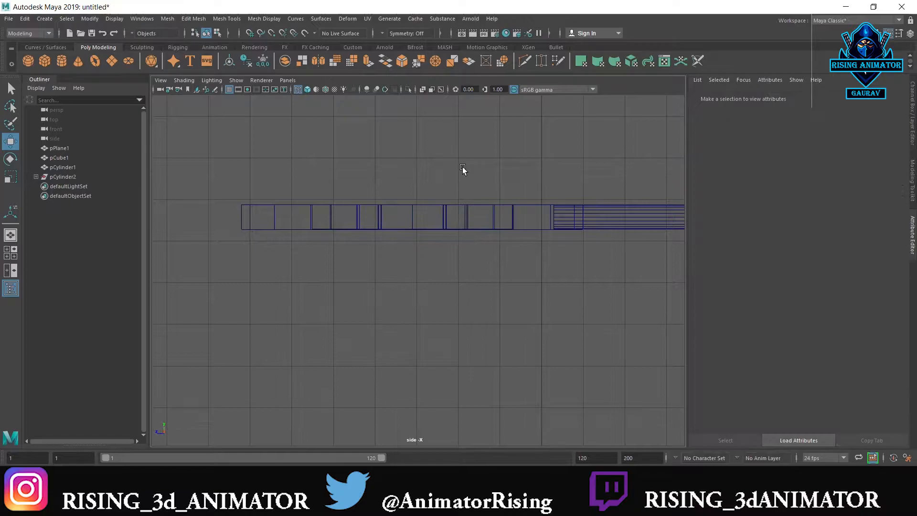
{"action": "scroll", "coordinate": [409, 257], "scroll_direction": "down", "scroll_amount": 3}
{"action": "left_click", "coordinate": [440, 247]}
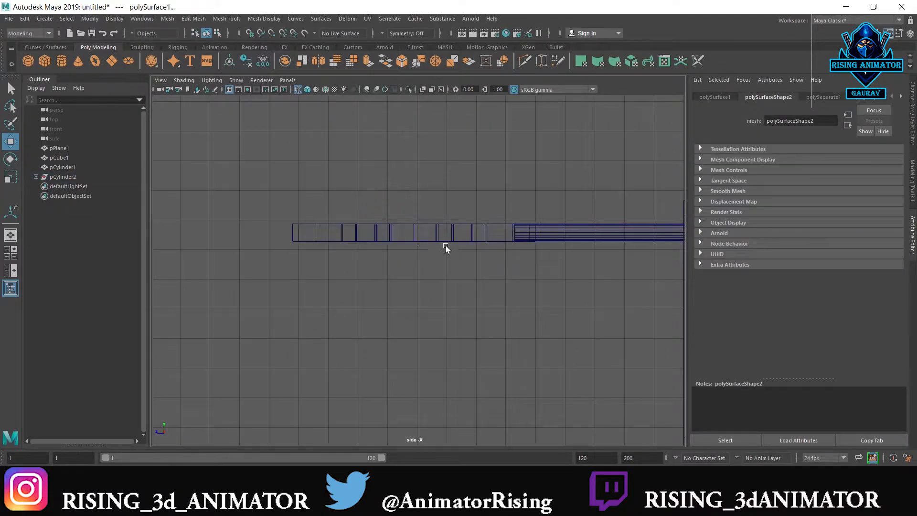
{"action": "left_click", "coordinate": [451, 233]}
{"action": "left_click", "coordinate": [453, 260]}
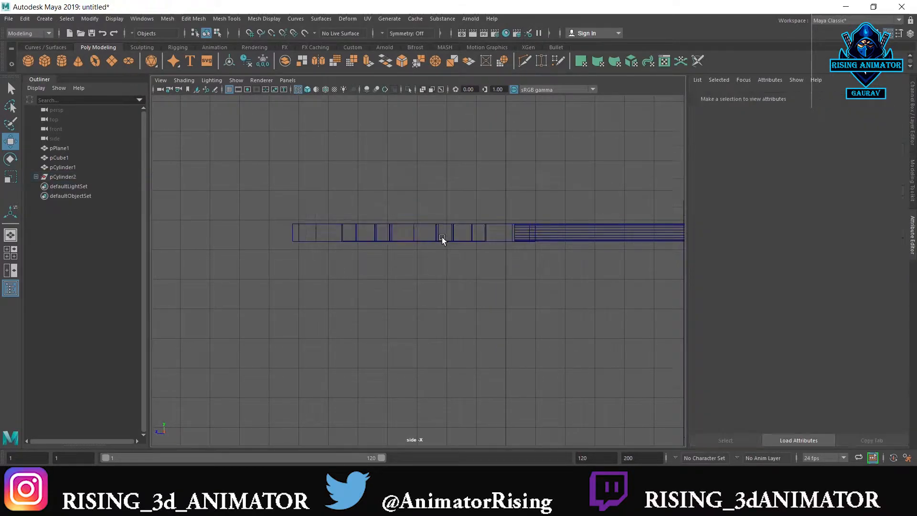
{"action": "left_click_drag", "start_coordinate": [443, 199], "coordinate": [454, 271]}
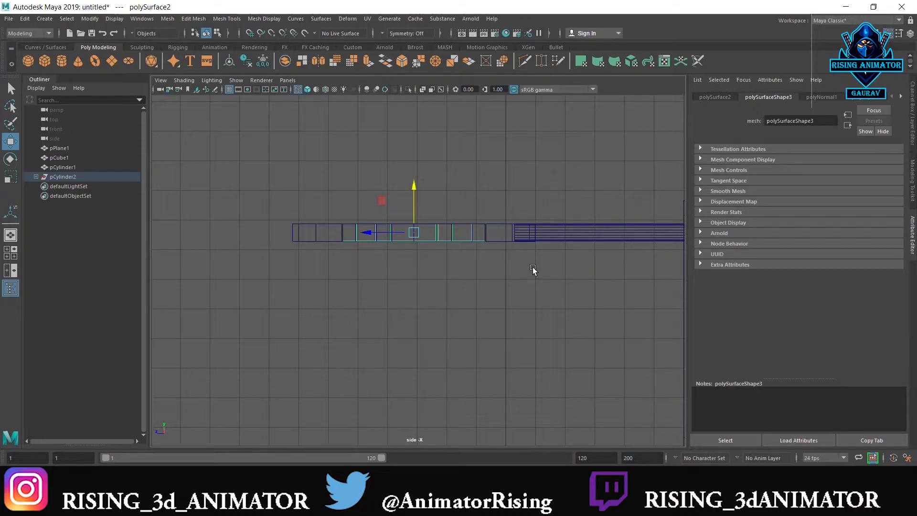
Move the star wall piece's lower vertices down in Y, snapped to the level of the box's inner floor
{"action": "scroll", "coordinate": [433, 330], "scroll_direction": "down", "scroll_amount": 3}
{"action": "key", "text": "space"}
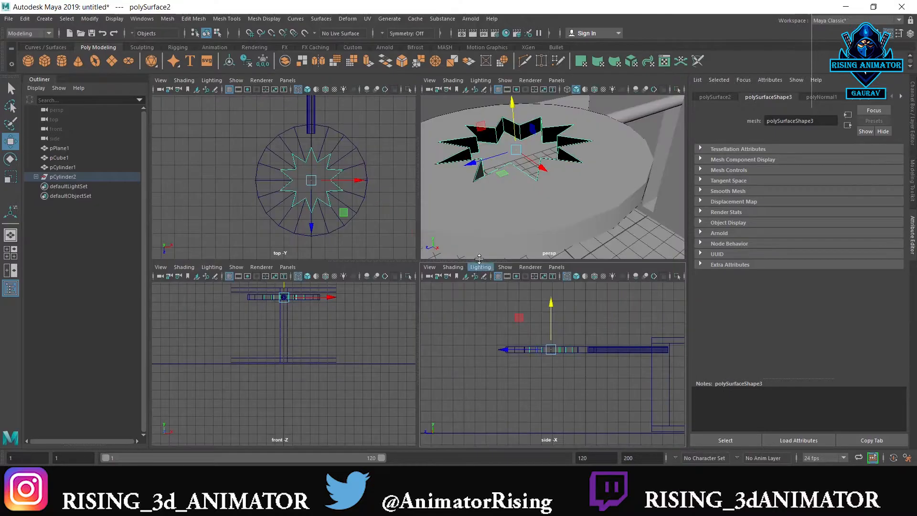
{"action": "key", "text": "space"}
{"action": "key", "text": "space"}
{"action": "key", "text": "space"}
{"action": "scroll", "coordinate": [568, 379], "scroll_direction": "up", "scroll_amount": 2}
{"action": "key", "text": "space"}
{"action": "key", "text": "space"}
{"action": "scroll", "coordinate": [561, 382], "scroll_direction": "down", "scroll_amount": 3}
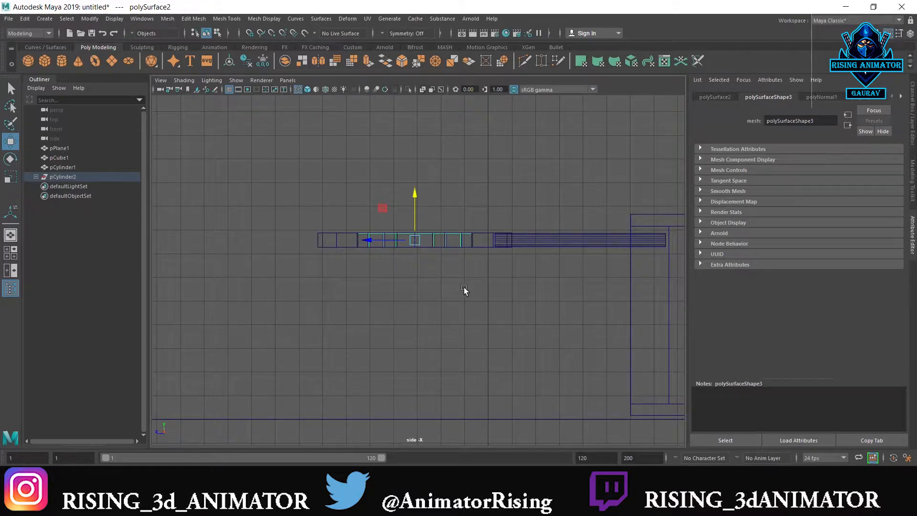
{"action": "right_click_drag", "start_coordinate": [465, 288], "coordinate": [381, 242]}
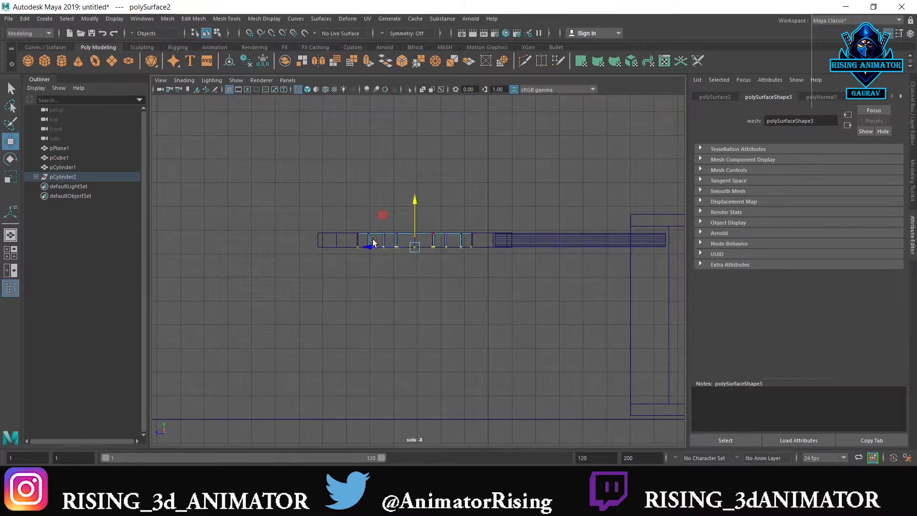
{"action": "left_click_drag", "start_coordinate": [346, 240], "coordinate": [488, 323]}
{"action": "key", "text": "v"}
{"action": "left_click_drag", "start_coordinate": [414, 201], "coordinate": [625, 402]}
Move the star wall piece's upper vertices down in Y to just below the disc and return to object selection
{"action": "left_click_drag", "start_coordinate": [487, 210], "coordinate": [318, 254]}
{"action": "key", "text": "v"}
{"action": "left_click_drag", "start_coordinate": [426, 248], "coordinate": [425, 255]}
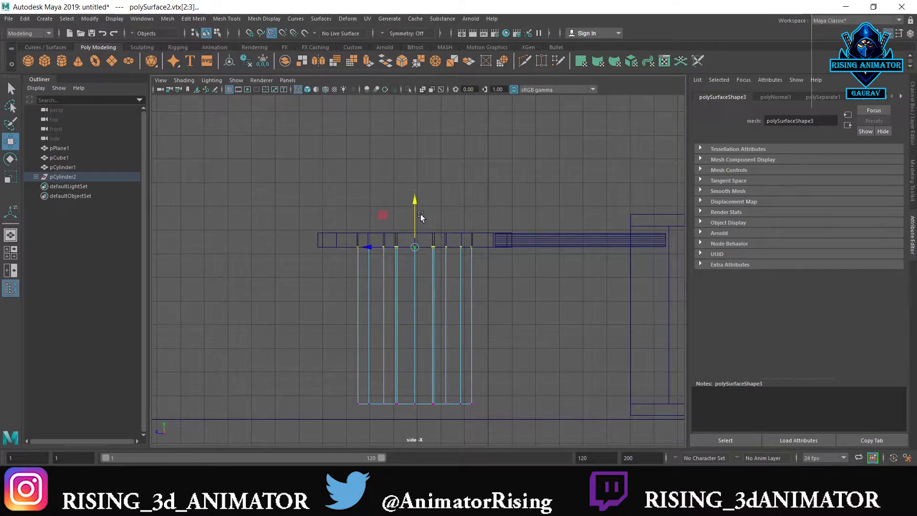
{"action": "left_click_drag", "start_coordinate": [414, 198], "coordinate": [414, 213]}
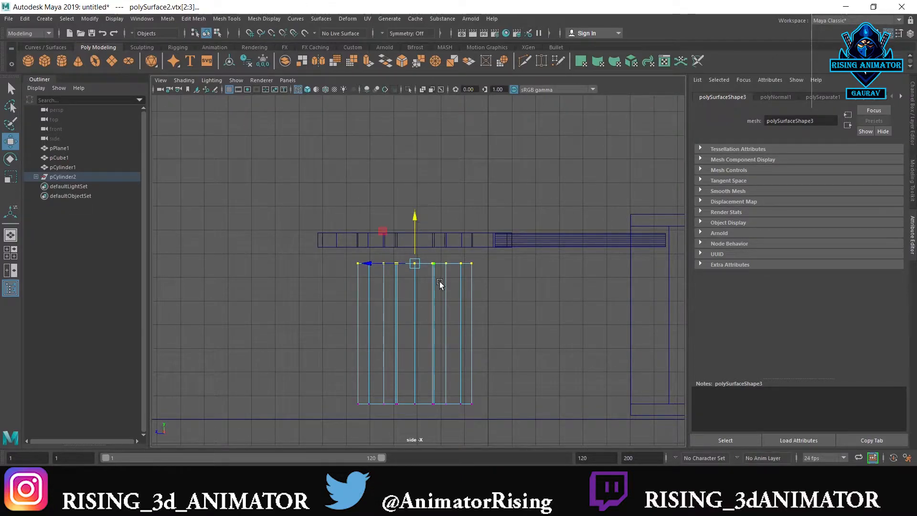
{"action": "right_click_drag", "start_coordinate": [439, 242], "coordinate": [479, 237]}
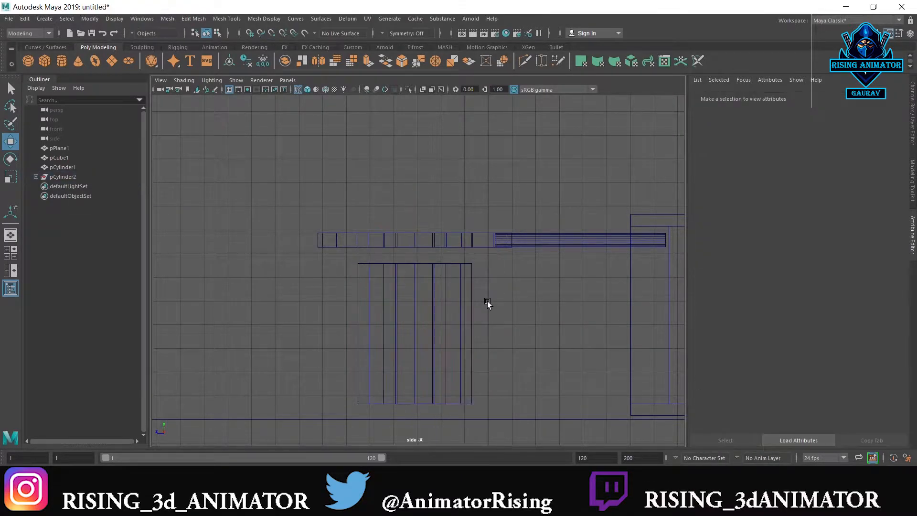
Try a polygon plane drawn from the box's floor as a base under the star piece, and delete it
{"action": "right_click_drag", "start_coordinate": [487, 301], "coordinate": [445, 287], "text": "shift"}
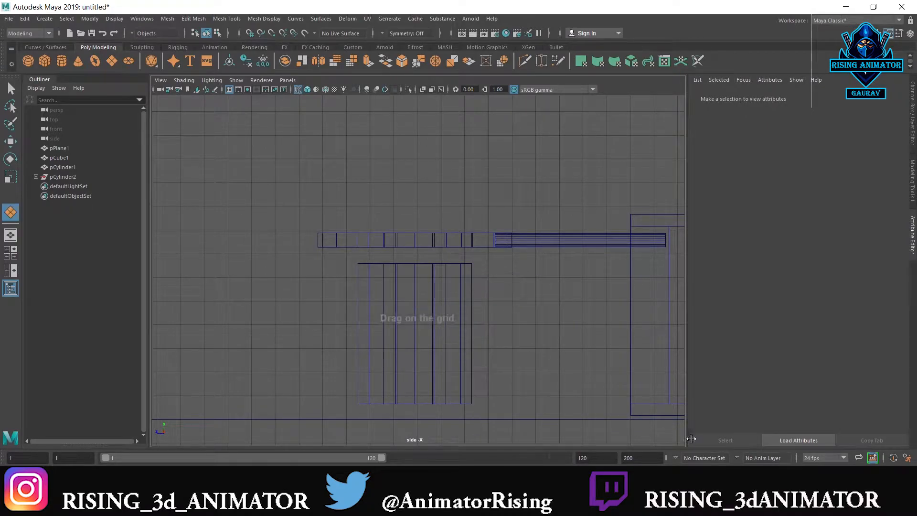
{"action": "left_click_drag", "start_coordinate": [631, 405], "coordinate": [286, 419]}
{"action": "key", "text": "space"}
{"action": "key", "text": "space"}
{"action": "left_click_drag", "start_coordinate": [512, 296], "coordinate": [577, 320], "text": "alt"}
{"action": "scroll", "coordinate": [575, 317], "scroll_direction": "down", "scroll_amount": 5}
{"action": "middle_click_drag", "start_coordinate": [575, 316], "coordinate": [569, 304], "text": "alt"}
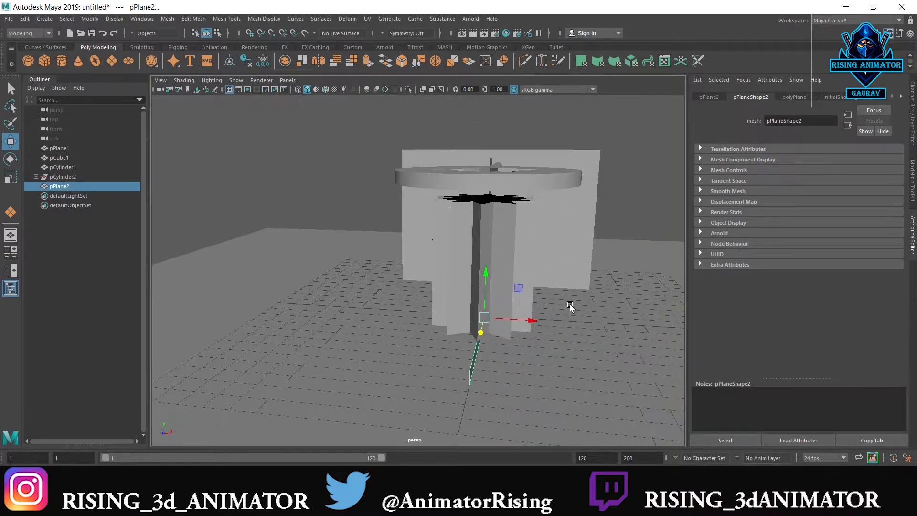
{"action": "scroll", "coordinate": [569, 304], "scroll_direction": "down", "scroll_amount": 3}
{"action": "key", "text": "r"}
{"action": "left_click_drag", "start_coordinate": [508, 309], "coordinate": [542, 313]}
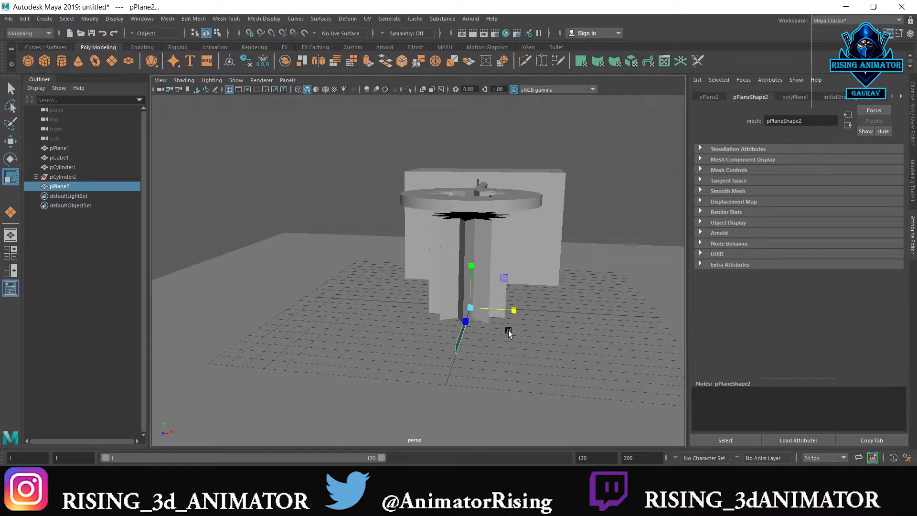
{"action": "key", "text": "Delete"}
{"action": "key", "text": "space"}
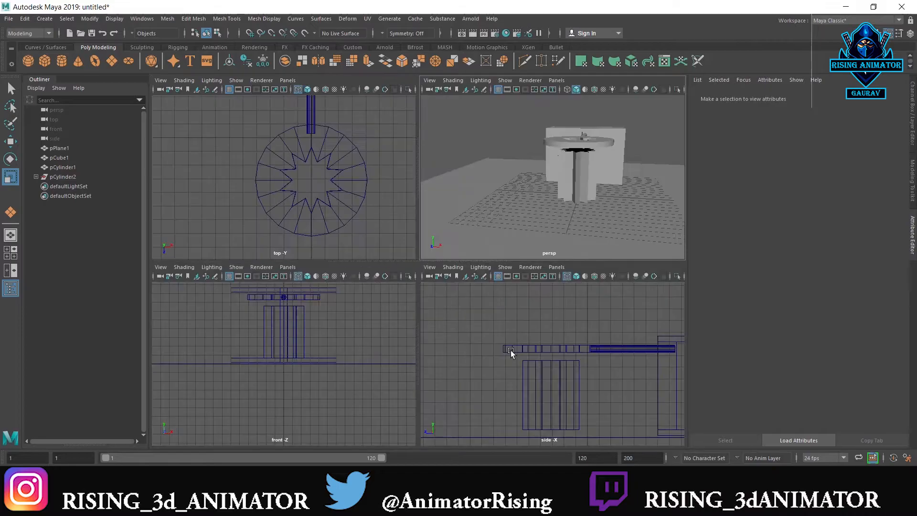
{"action": "key", "text": "space"}
{"action": "middle_click_drag", "start_coordinate": [537, 407], "coordinate": [503, 312], "text": "alt"}
{"action": "scroll", "coordinate": [503, 312], "scroll_direction": "up", "scroll_amount": 2}
{"action": "right_click_drag", "start_coordinate": [503, 310], "coordinate": [454, 309], "text": "shift"}
{"action": "left_click_drag", "start_coordinate": [608, 315], "coordinate": [439, 329]}
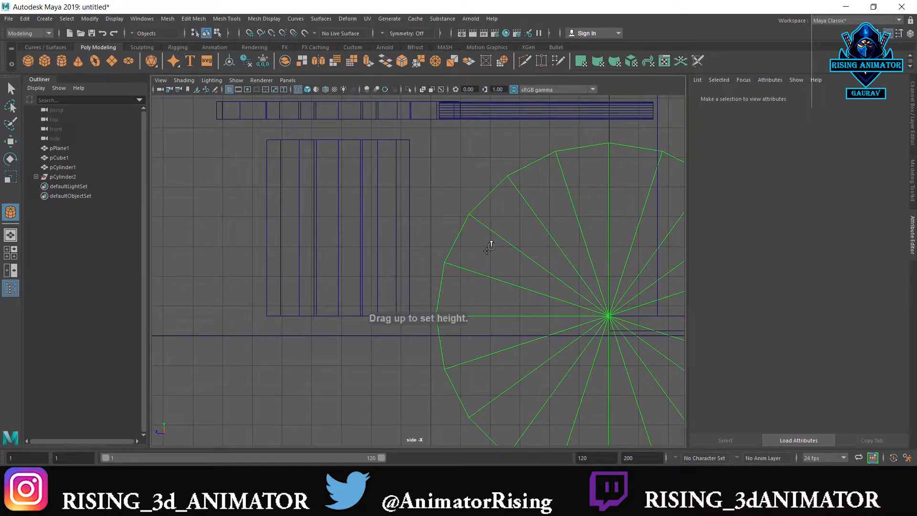
{"action": "left_click", "coordinate": [498, 247]}
{"action": "left_click", "coordinate": [502, 244]}
{"action": "scroll", "coordinate": [502, 244], "scroll_direction": "down", "scroll_amount": 2}
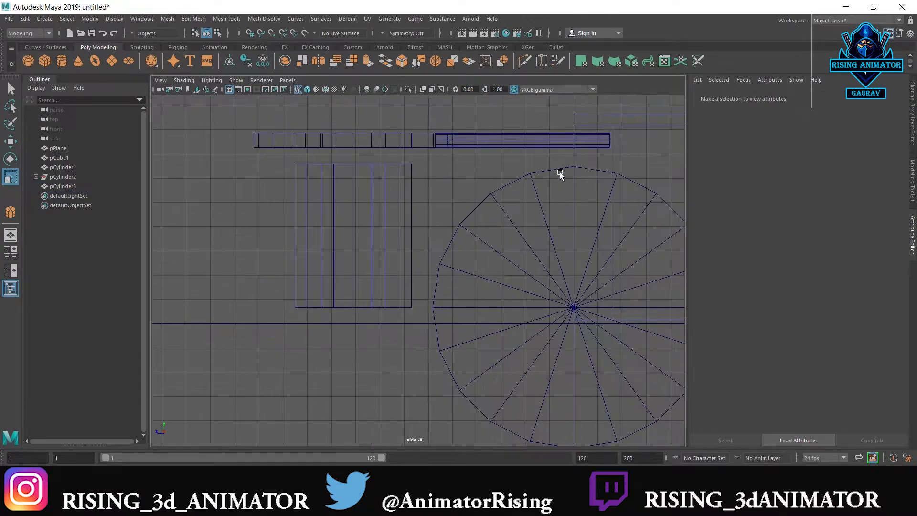
{"action": "left_click", "coordinate": [522, 322]}
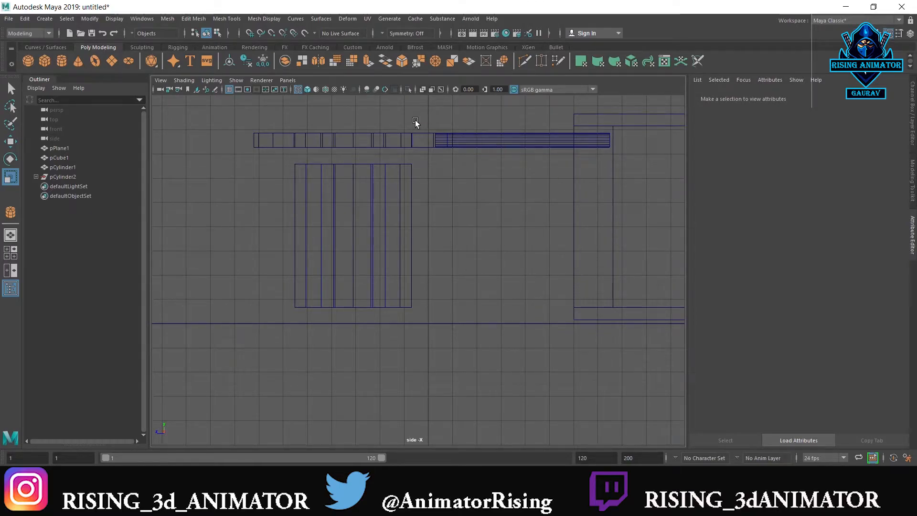
Lower the box, rod and disc together slightly in Y toward the ground plane
{"action": "left_click_drag", "start_coordinate": [600, 168], "coordinate": [611, 145]}
{"action": "key", "text": "w"}
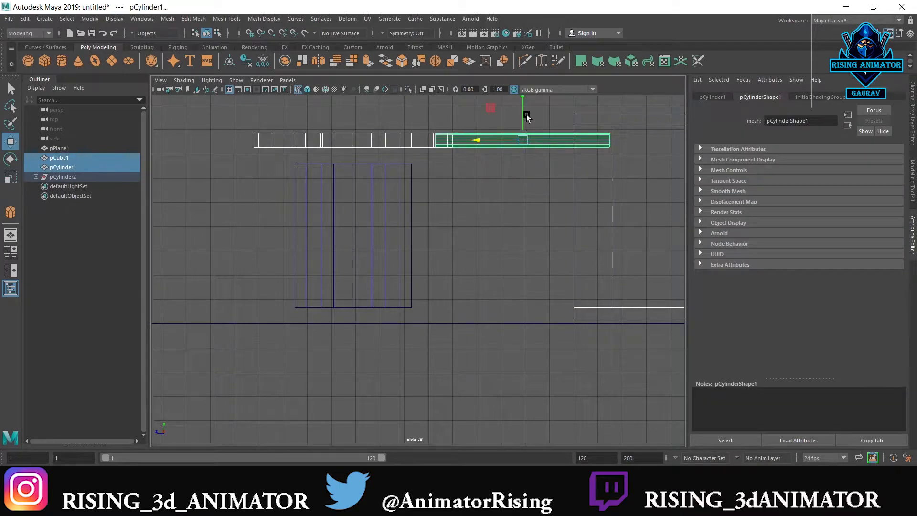
{"action": "left_click_drag", "start_coordinate": [523, 107], "coordinate": [523, 109]}
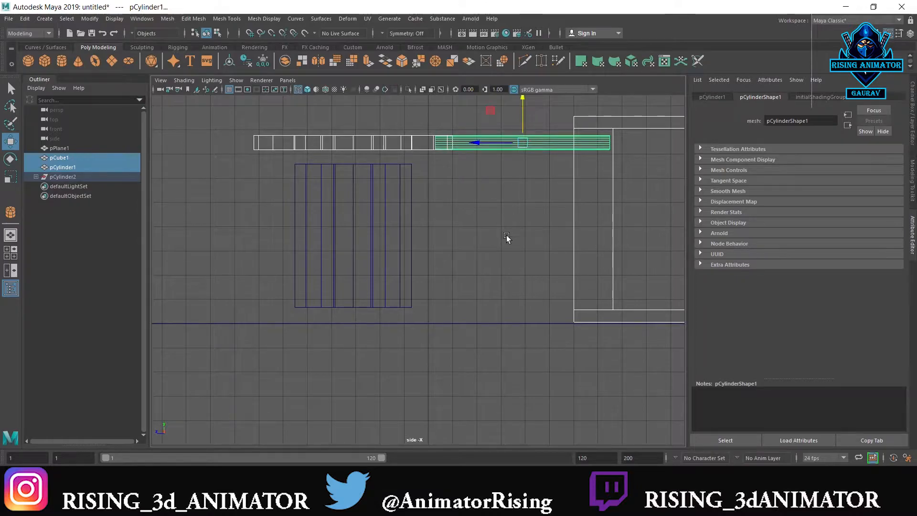
{"action": "left_click", "coordinate": [507, 236]}
Draw a long, thin polygon cube in the side view, running from the box's front edge along the floor beneath the star piece
{"action": "right_click_drag", "start_coordinate": [508, 235], "coordinate": [467, 237], "text": "shift"}
{"action": "right_click_drag", "start_coordinate": [513, 263], "coordinate": [513, 262], "text": "shift"}
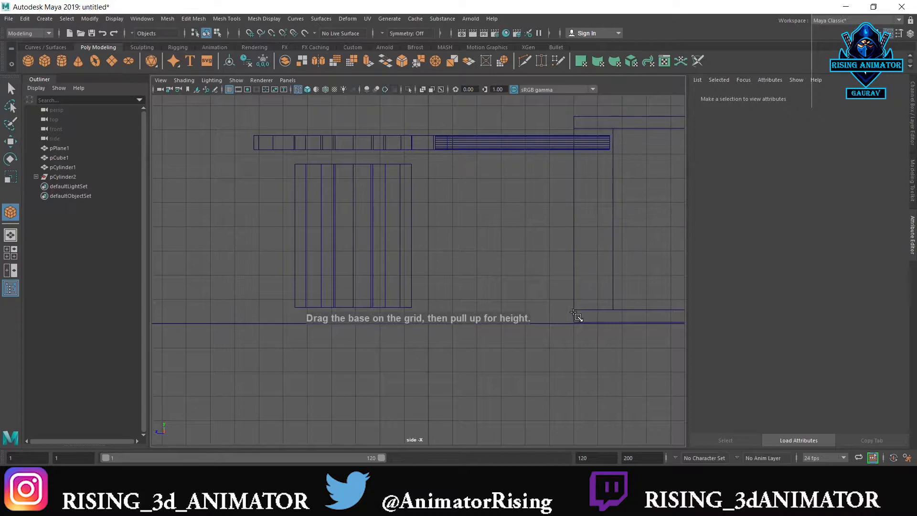
{"action": "left_click_drag", "start_coordinate": [575, 310], "coordinate": [139, 317]}
{"action": "left_click_drag", "start_coordinate": [215, 317], "coordinate": [525, 126]}
Scale the new slab in X into a broad platform wider than the box
{"action": "key", "text": "space"}
{"action": "key", "text": "space"}
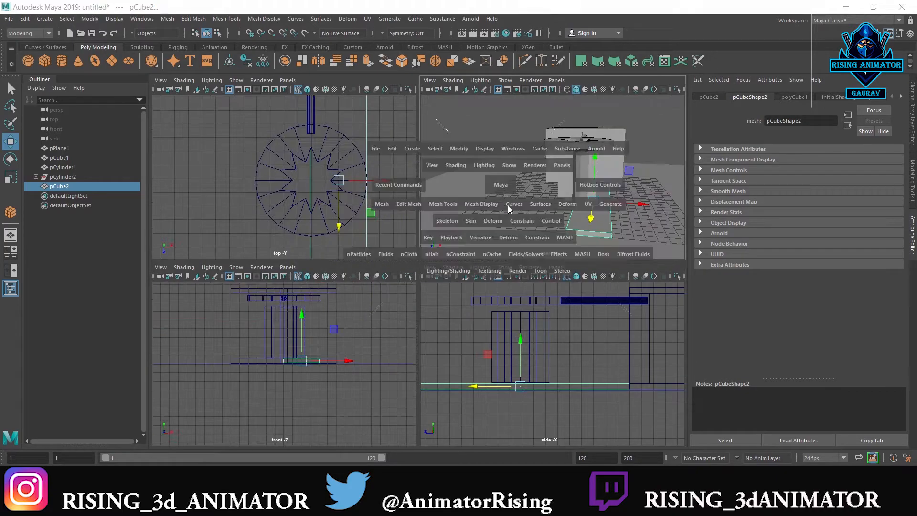
{"action": "left_click_drag", "start_coordinate": [519, 277], "coordinate": [514, 307], "text": "alt"}
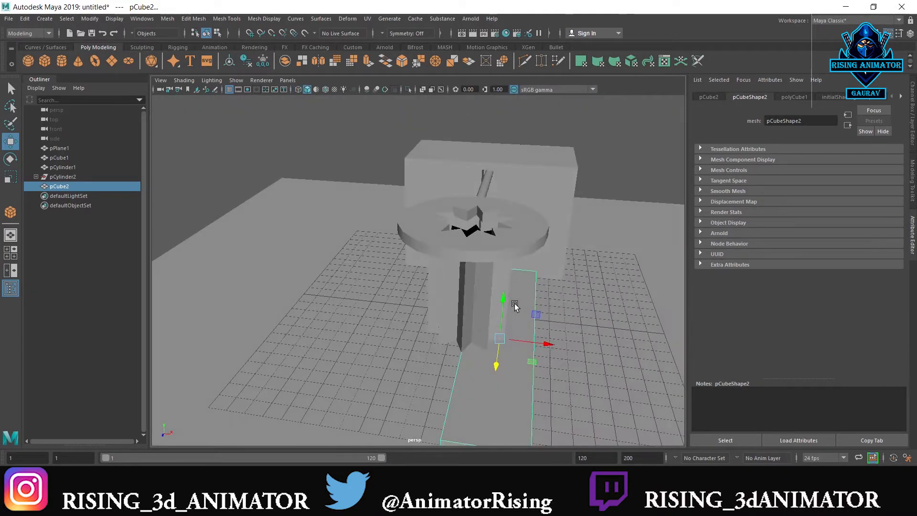
{"action": "key", "text": "r"}
{"action": "mouse_move", "coordinate": [538, 342]}
{"action": "left_mouse_down"}
{"action": "mouse_move", "coordinate": [814, 374]}
{"action": "mouse_move", "coordinate": [563, 364]}
{"action": "mouse_move", "coordinate": [545, 347]}
{"action": "mouse_move", "coordinate": [583, 353]}
{"action": "mouse_move", "coordinate": [527, 344]}
{"action": "left_mouse_up"}
Center the platform slab under the disc in X with grid snapping, working in the top view
{"action": "key", "text": "space"}
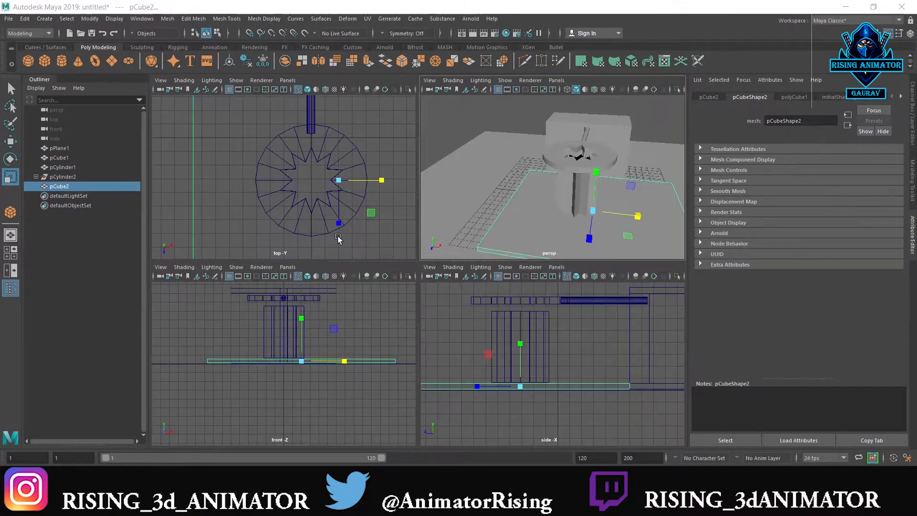
{"action": "key", "text": "space"}
{"action": "scroll", "coordinate": [434, 304], "scroll_direction": "down", "scroll_amount": 5}
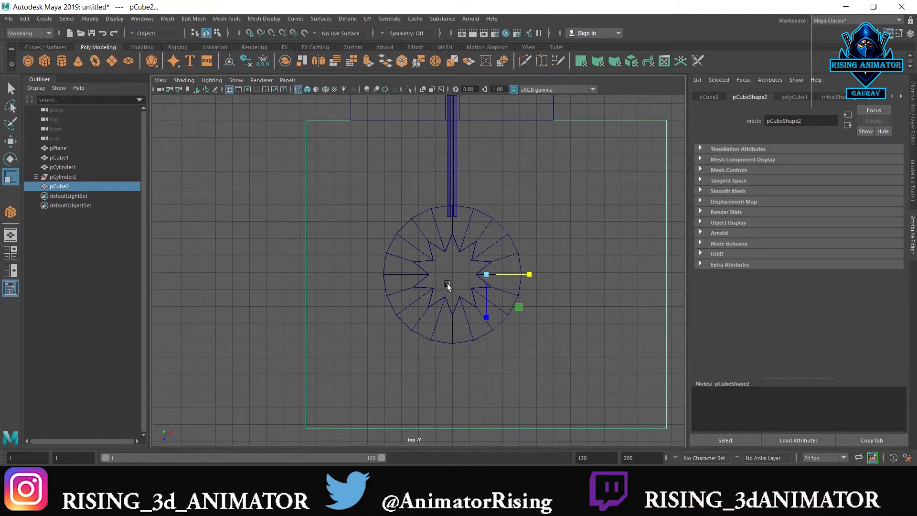
{"action": "key", "text": "w"}
{"action": "key", "text": "x"}
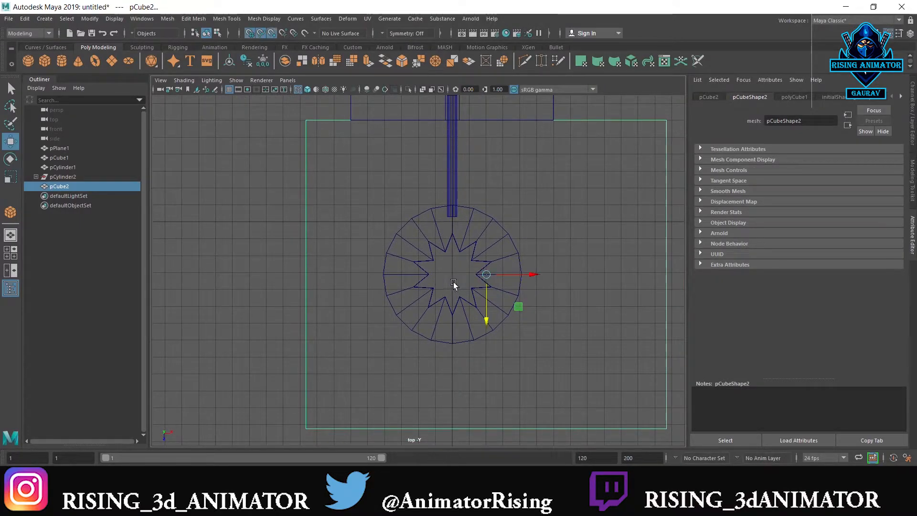
{"action": "left_click_drag", "start_coordinate": [521, 275], "coordinate": [449, 292]}
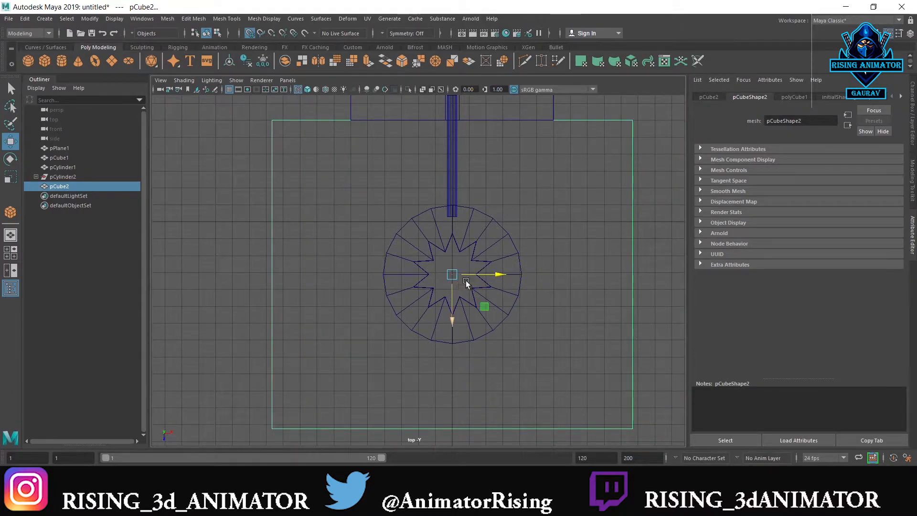
Shift the platform slab slightly in Z away from the box, keeping it centered under the disc
{"action": "scroll", "coordinate": [477, 263], "scroll_direction": "down", "scroll_amount": 1}
{"action": "left_click_drag", "start_coordinate": [478, 261], "coordinate": [456, 260], "text": "alt"}
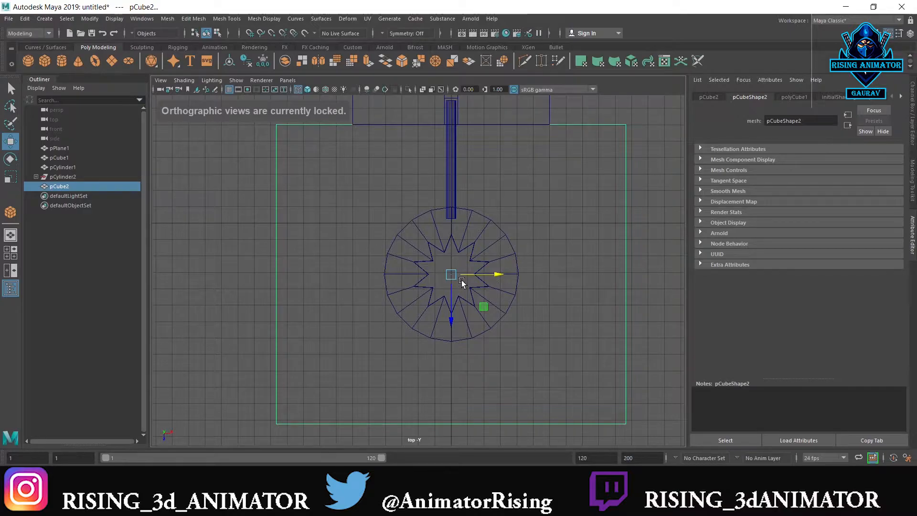
{"action": "key", "text": "x"}
{"action": "key", "text": "c"}
{"action": "key", "text": "v"}
{"action": "left_click_drag", "start_coordinate": [474, 274], "coordinate": [452, 288]}
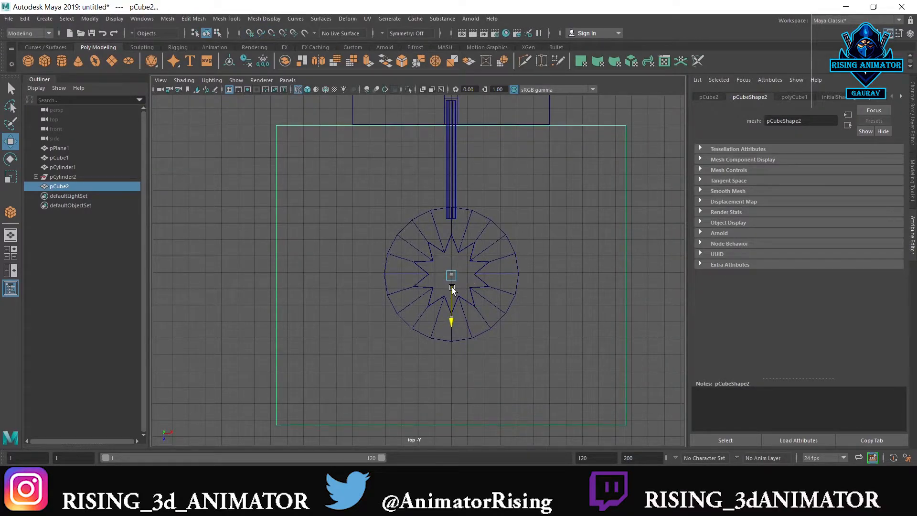
Extrude the open top edges of the star piece and merge them at the centre to close its top
{"action": "key", "text": "space"}
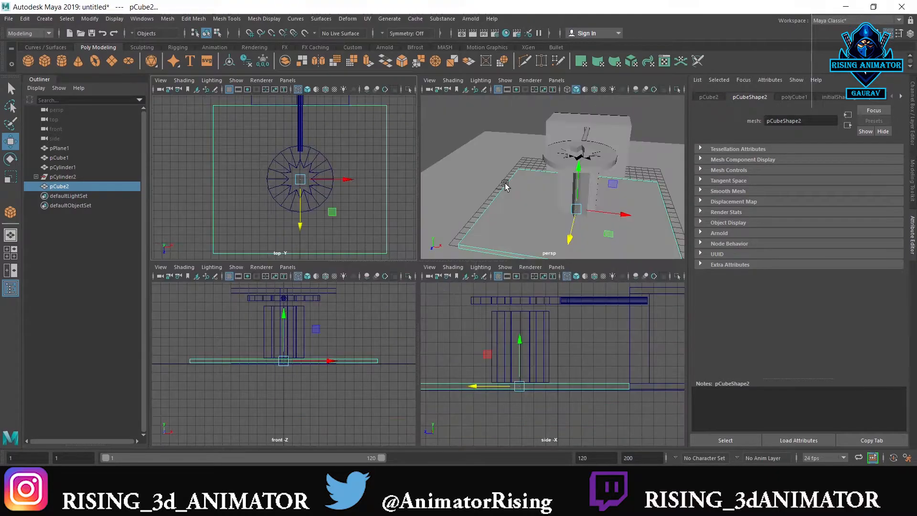
{"action": "key", "text": "space"}
{"action": "left_click_drag", "start_coordinate": [513, 223], "coordinate": [418, 165], "text": "alt"}
{"action": "left_click", "coordinate": [417, 168]}
{"action": "left_click", "coordinate": [382, 257]}
{"action": "scroll", "coordinate": [381, 277], "scroll_direction": "up", "scroll_amount": 4}
{"action": "scroll", "coordinate": [384, 296], "scroll_direction": "up", "scroll_amount": 4}
{"action": "middle_click_drag", "start_coordinate": [378, 254], "coordinate": [406, 316], "text": "alt"}
{"action": "right_click_drag", "start_coordinate": [378, 242], "coordinate": [377, 217]}
{"action": "left_click", "coordinate": [360, 234]}
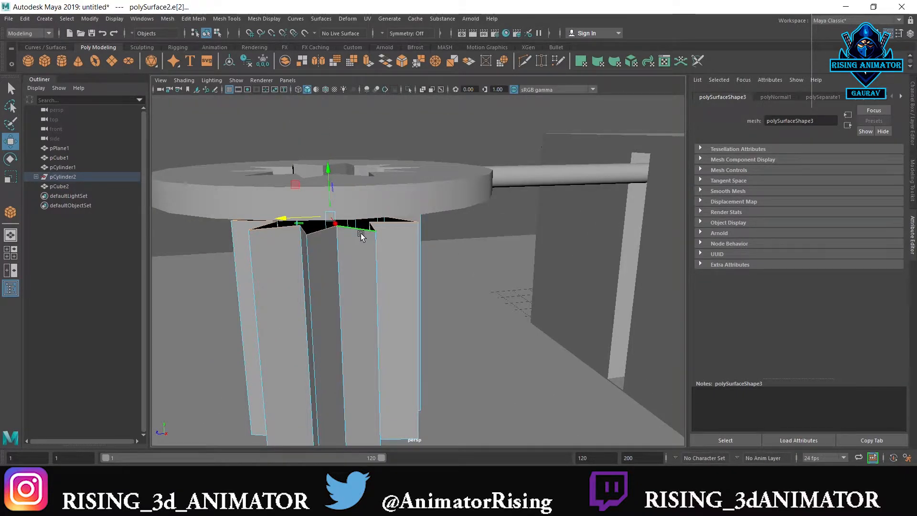
{"action": "key", "text": "ctrl+e"}
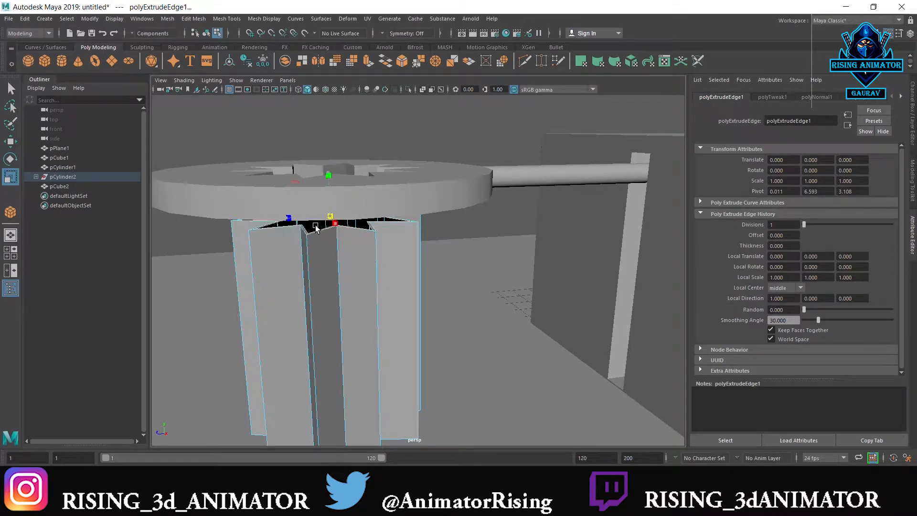
{"action": "right_click_drag", "start_coordinate": [333, 187], "coordinate": [339, 142]}
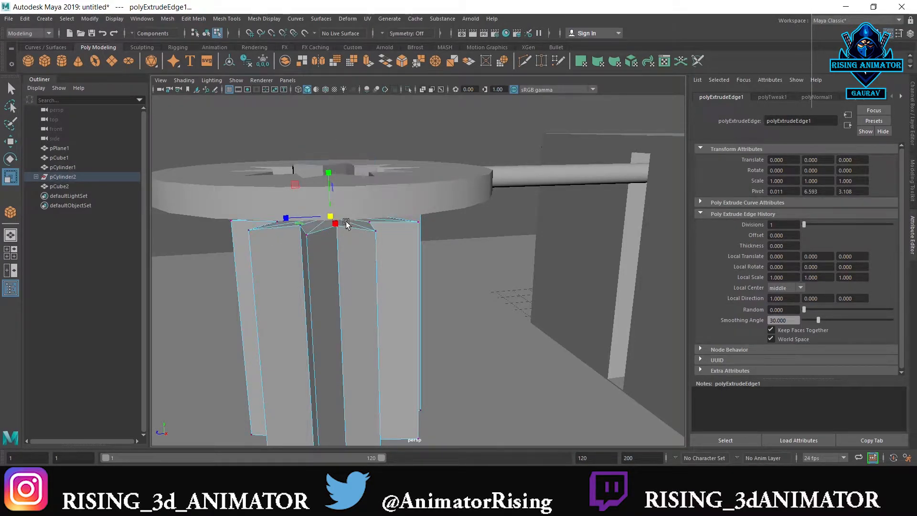
{"action": "right_click_drag", "start_coordinate": [385, 224], "coordinate": [433, 155]}
{"action": "left_click", "coordinate": [433, 155]}
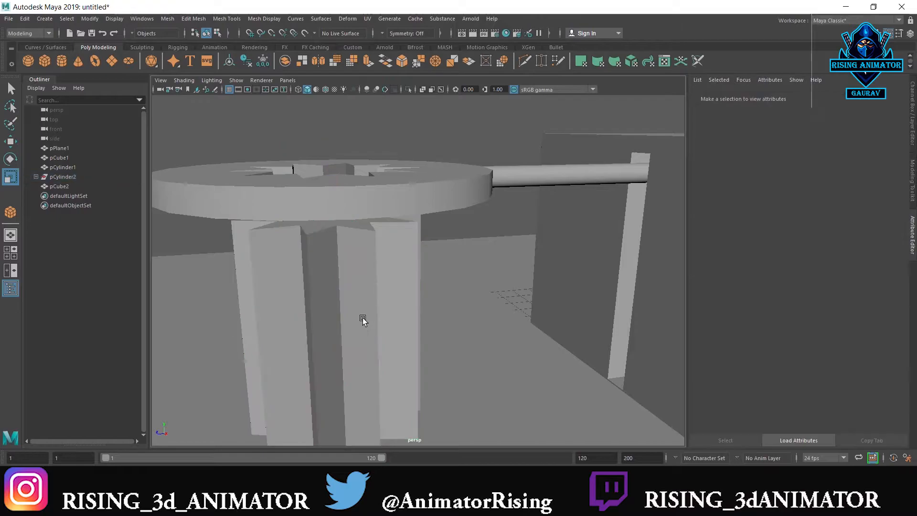
Draw a polygon cylinder of about 2.9 radius around the star piece, and stretch it in Y to just beneath the disc
{"action": "scroll", "coordinate": [364, 318], "scroll_direction": "down", "scroll_amount": 4}
{"action": "key", "text": "space"}
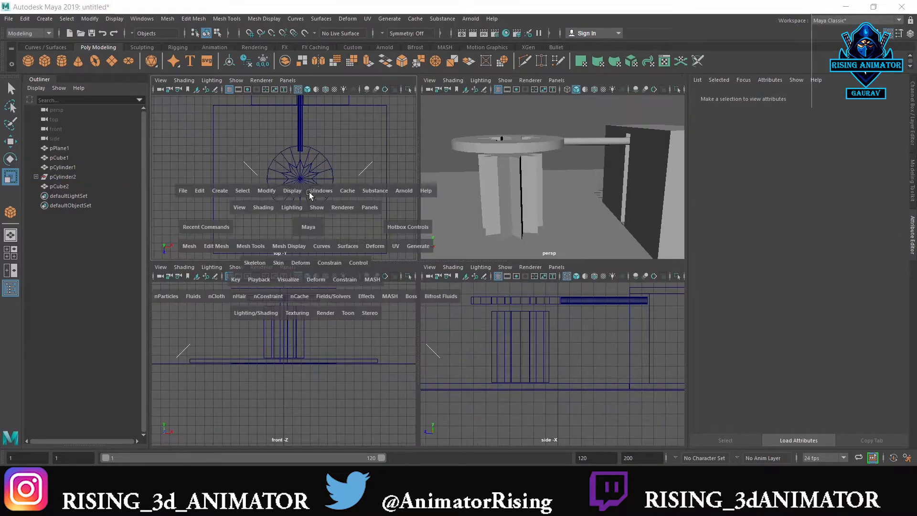
{"action": "key", "text": "space"}
{"action": "middle_click_drag", "start_coordinate": [521, 233], "coordinate": [418, 191], "text": "alt"}
{"action": "scroll", "coordinate": [463, 174], "scroll_direction": "up", "scroll_amount": 1}
{"action": "right_click_drag", "start_coordinate": [464, 174], "coordinate": [411, 194], "text": "shift"}
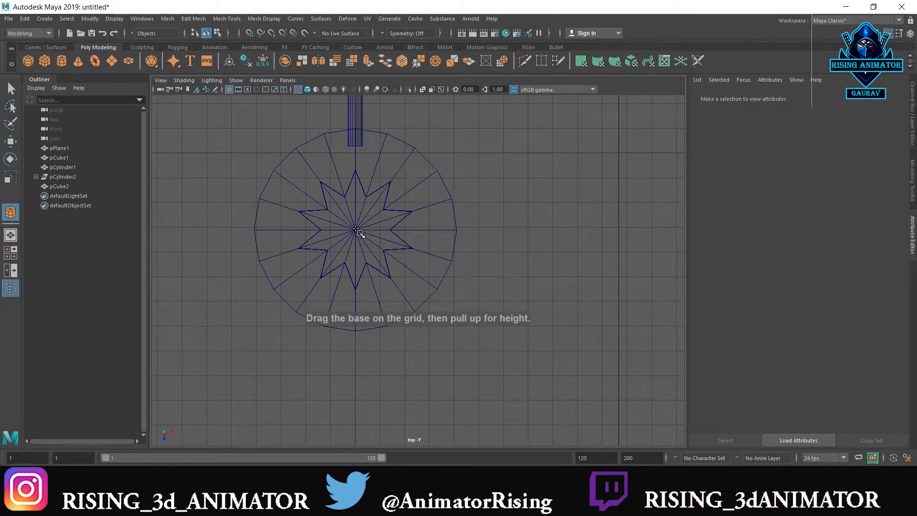
{"action": "mouse_move", "coordinate": [356, 230]}
{"action": "left_mouse_down"}
{"action": "mouse_move", "coordinate": [406, 268]}
{"action": "mouse_move", "coordinate": [417, 213]}
{"action": "left_mouse_up"}
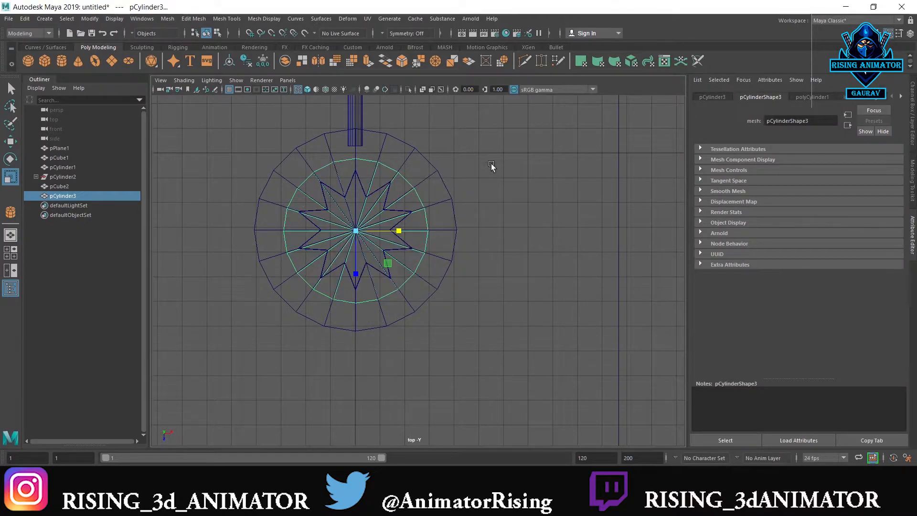
{"action": "key", "text": "space"}
{"action": "key", "text": "space"}
{"action": "mouse_move", "coordinate": [430, 219]}
{"action": "left_mouse_down", "text": "alt"}
{"action": "mouse_move", "coordinate": [413, 254]}
{"action": "mouse_move", "coordinate": [425, 317]}
{"action": "mouse_move", "coordinate": [513, 304]}
{"action": "mouse_move", "coordinate": [495, 266]}
{"action": "mouse_move", "coordinate": [477, 334]}
{"action": "mouse_move", "coordinate": [485, 310]}
{"action": "mouse_move", "coordinate": [463, 297]}
{"action": "mouse_move", "coordinate": [455, 316]}
{"action": "mouse_move", "coordinate": [326, 310]}
{"action": "mouse_move", "coordinate": [322, 276]}
{"action": "left_mouse_up", "text": "alt"}
{"action": "key", "text": "w"}
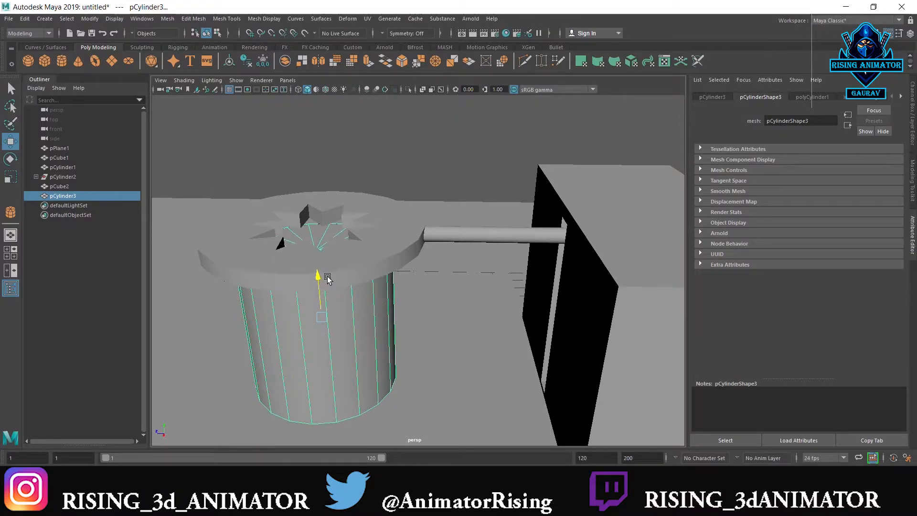
Lower the cylinder's bottom vertices to the platform's upper surface, working in the side view
{"action": "key", "text": "space"}
{"action": "key", "text": "space"}
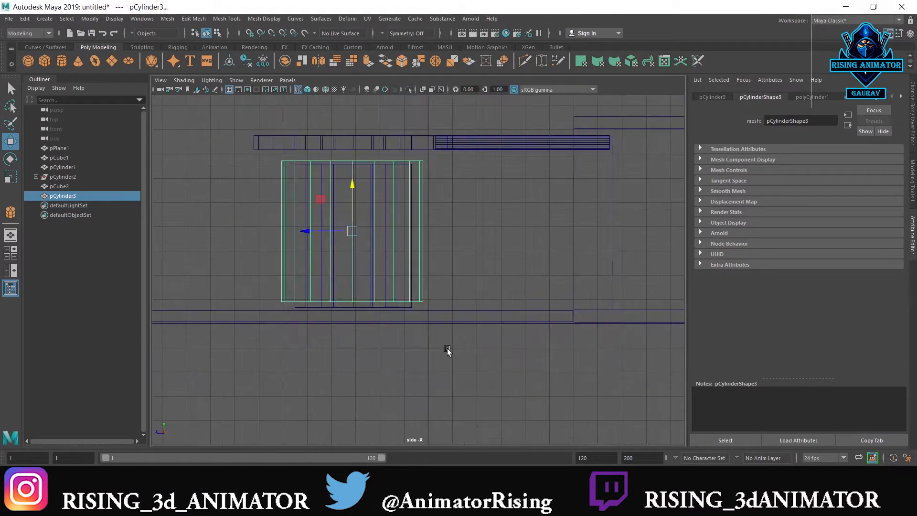
{"action": "scroll", "coordinate": [436, 291], "scroll_direction": "up", "scroll_amount": 2}
{"action": "right_click_drag", "start_coordinate": [459, 243], "coordinate": [387, 243]}
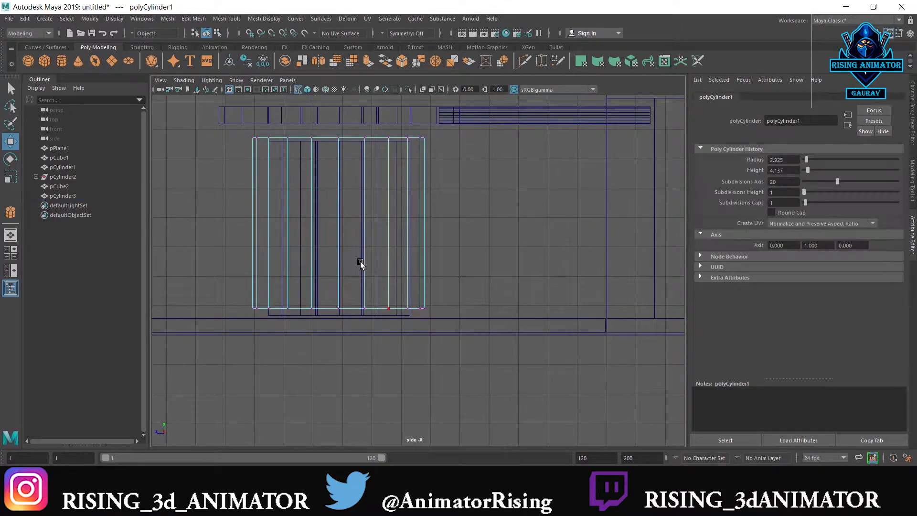
{"action": "left_click_drag", "start_coordinate": [451, 289], "coordinate": [208, 318]}
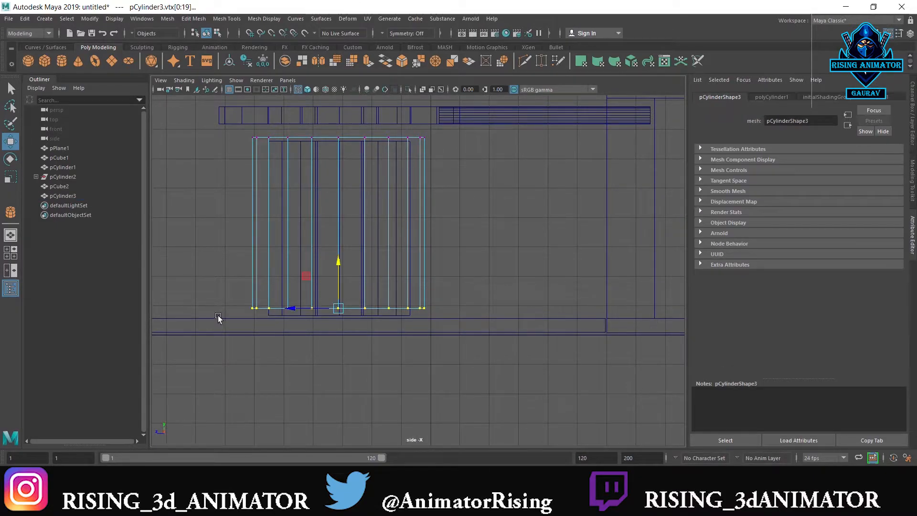
{"action": "left_click_drag", "start_coordinate": [344, 258], "coordinate": [597, 324]}
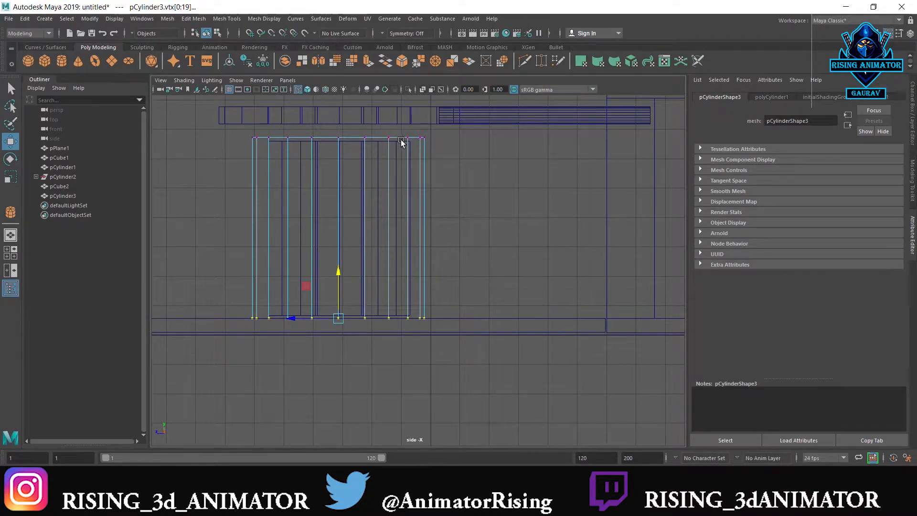
Snap the cylinder's top vertices down to the height of the star piece's top
{"action": "left_click_drag", "start_coordinate": [455, 123], "coordinate": [162, 165]}
{"action": "key", "text": "v"}
{"action": "left_click_drag", "start_coordinate": [337, 113], "coordinate": [342, 143]}
{"action": "left_click", "coordinate": [370, 166]}
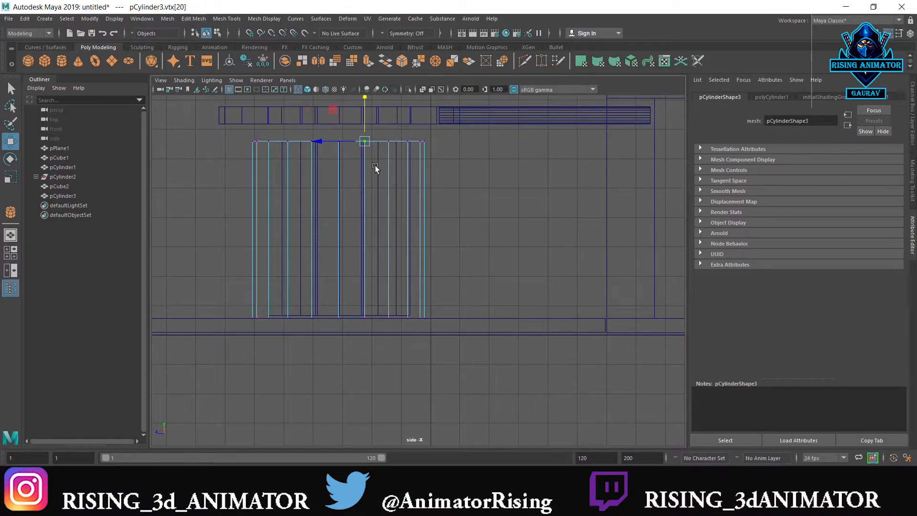
Lower the star piece's bottom vertices to the platform's upper surface, then return to object mode
{"action": "left_click", "coordinate": [379, 171]}
{"action": "right_click", "coordinate": [380, 173]}
{"action": "left_click", "coordinate": [378, 144]}
{"action": "left_click_drag", "start_coordinate": [475, 304], "coordinate": [198, 344]}
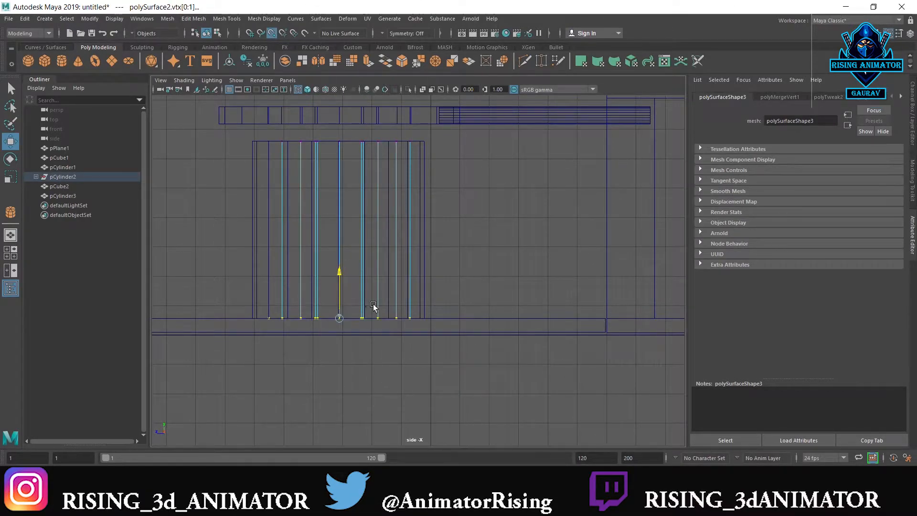
{"action": "right_click_drag", "start_coordinate": [447, 231], "coordinate": [481, 206]}
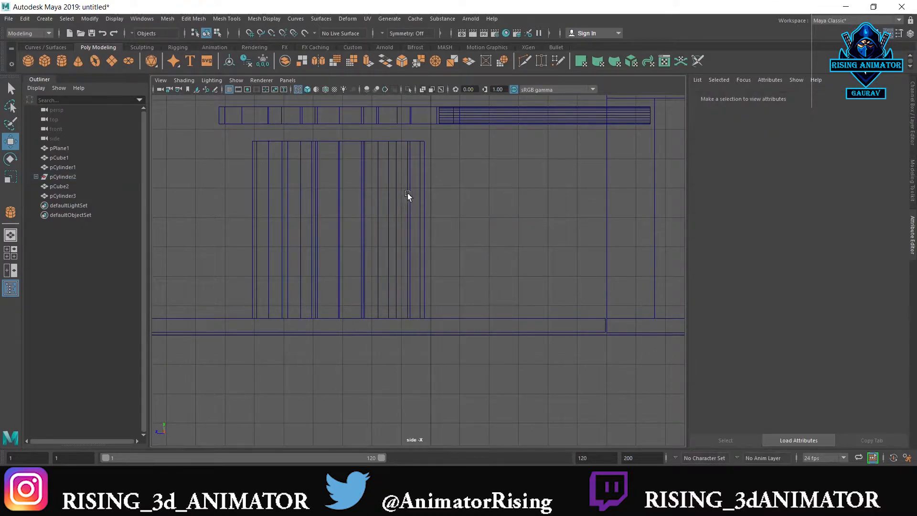
Move the cylinder's bottom vertices slightly down so its base sinks into the platform slab
{"action": "left_click", "coordinate": [419, 188]}
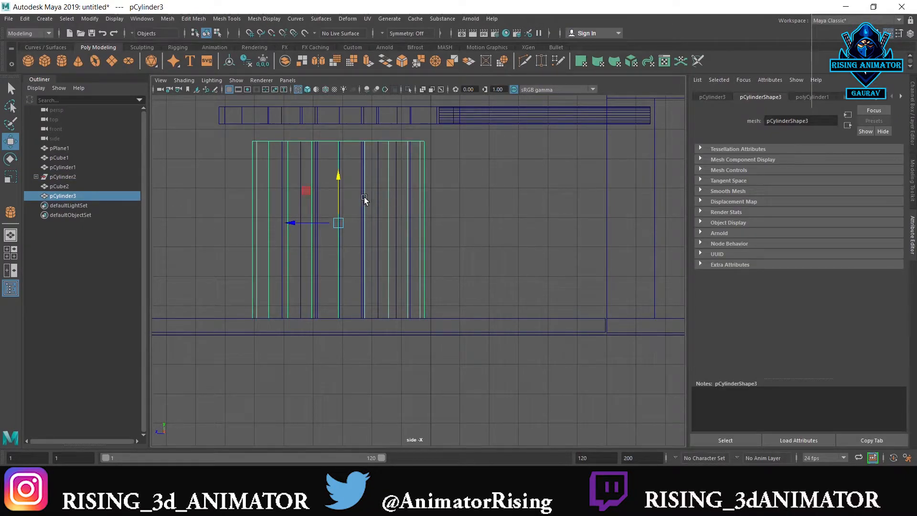
{"action": "right_click_drag", "start_coordinate": [433, 208], "coordinate": [385, 198]}
{"action": "left_click_drag", "start_coordinate": [441, 269], "coordinate": [248, 328]}
{"action": "left_click_drag", "start_coordinate": [337, 277], "coordinate": [337, 283]}
{"action": "right_click_drag", "start_coordinate": [433, 229], "coordinate": [465, 186]}
Move the cylinder's pivot down to the centre of its base with vertex snapping
{"action": "left_click", "coordinate": [427, 225]}
{"action": "left_click", "coordinate": [425, 224]}
{"action": "left_click", "coordinate": [424, 209]}
{"action": "key", "text": "d"}
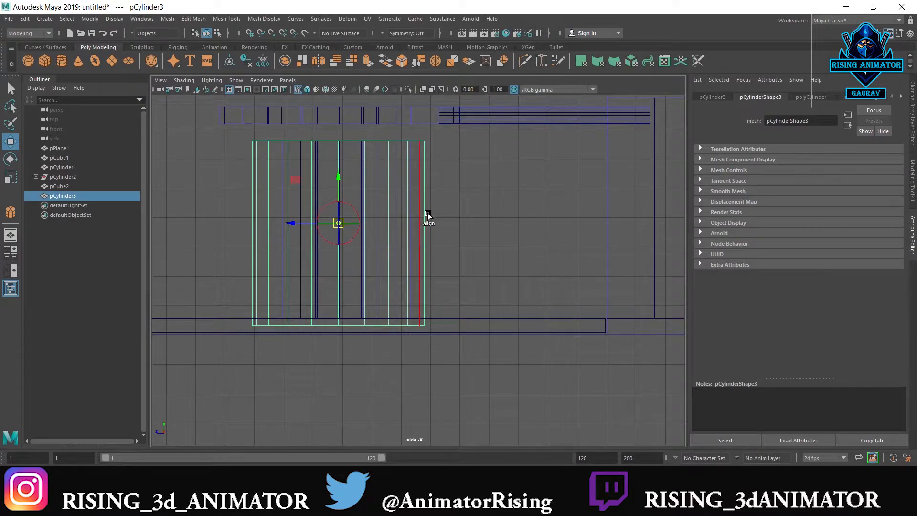
{"action": "key", "text": "v"}
{"action": "left_click_drag", "start_coordinate": [342, 176], "coordinate": [343, 325]}
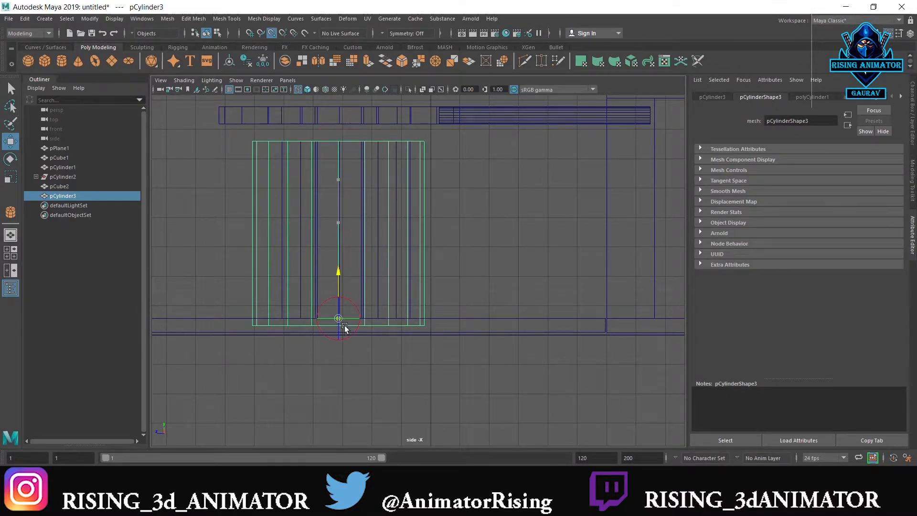
{"action": "mouse_move", "coordinate": [489, 242]}
{"action": "right_mouse_down"}
{"action": "mouse_move", "coordinate": [517, 222]}
{"action": "mouse_move", "coordinate": [490, 246]}
{"action": "right_mouse_up"}
{"action": "left_click", "coordinate": [434, 210]}
{"action": "left_click", "coordinate": [425, 205]}
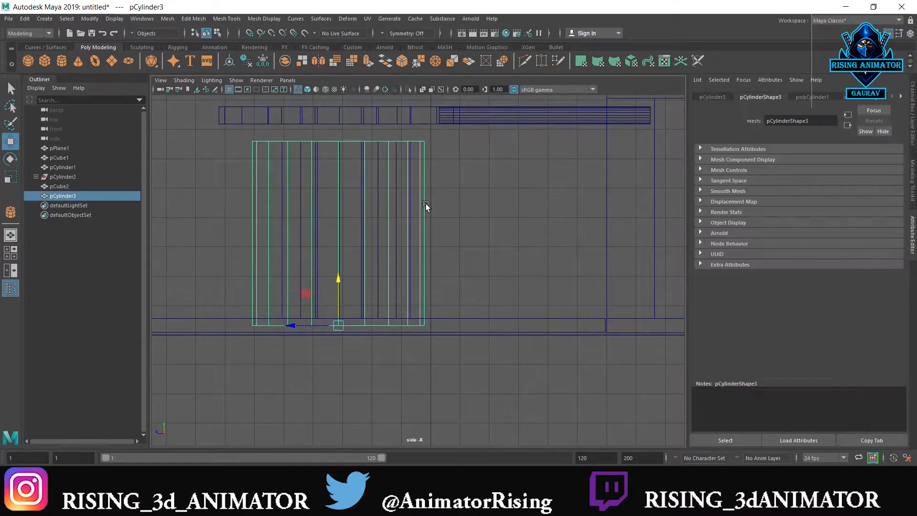
Combine the star-holed disc and its supporting rod into a single mesh
{"action": "scroll", "coordinate": [481, 155], "scroll_direction": "down", "scroll_amount": 2}
{"action": "left_click", "coordinate": [483, 178]}
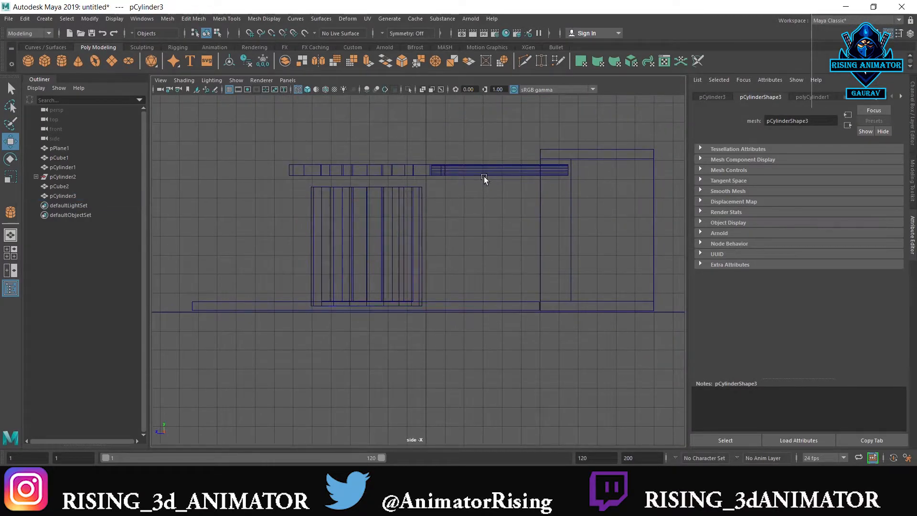
{"action": "left_click", "coordinate": [484, 173]}
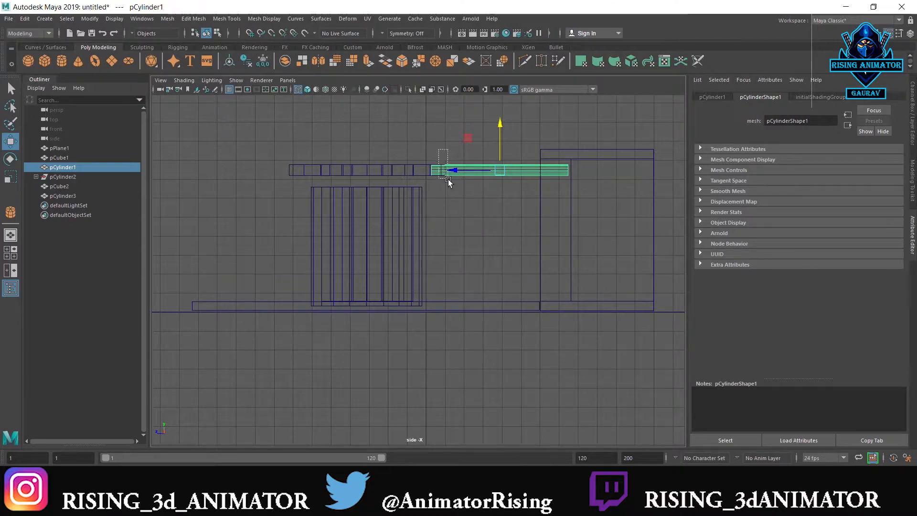
{"action": "right_click_drag", "start_coordinate": [443, 170], "coordinate": [441, 334], "text": "shift"}
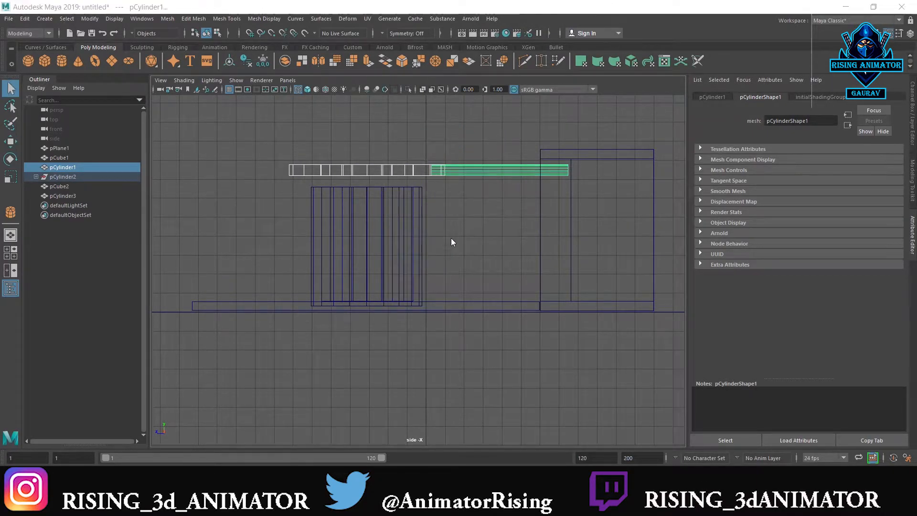
{"action": "key", "text": "space"}
{"action": "key", "text": "space"}
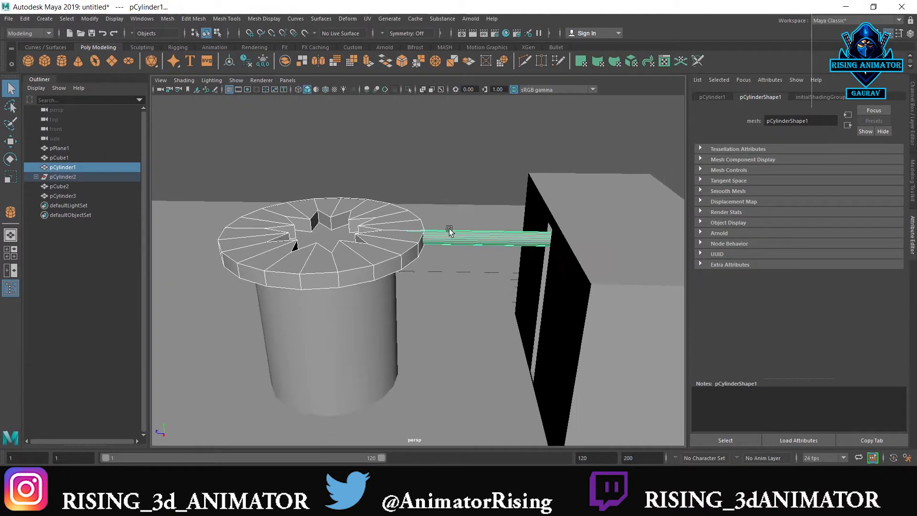
{"action": "key", "text": "w"}
{"action": "left_click", "coordinate": [410, 210]}
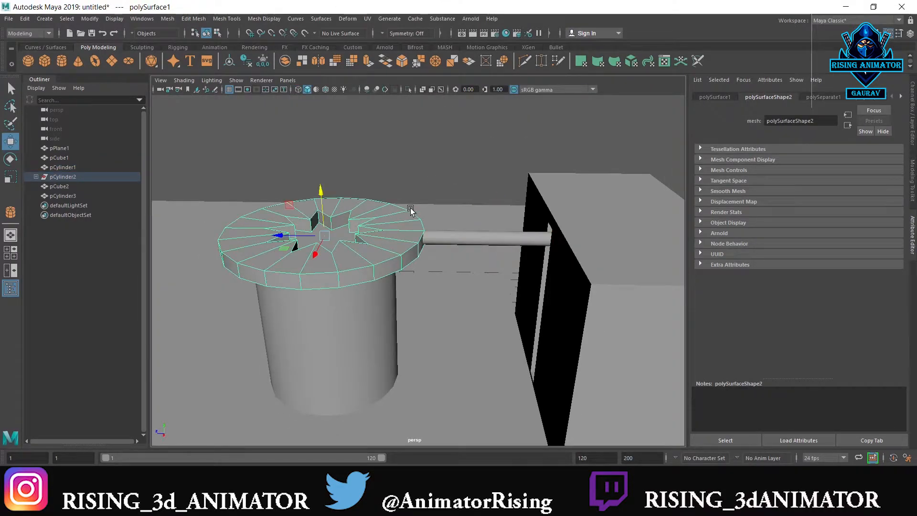
{"action": "left_click", "coordinate": [439, 230]}
{"action": "left_click", "coordinate": [413, 235], "text": "shift"}
{"action": "right_click_drag", "start_coordinate": [407, 243], "coordinate": [404, 415], "text": "shift"}
Examine close up where the rod meets the disc's rim on the combined mesh
{"action": "left_click_drag", "start_coordinate": [447, 281], "coordinate": [457, 347], "text": "alt"}
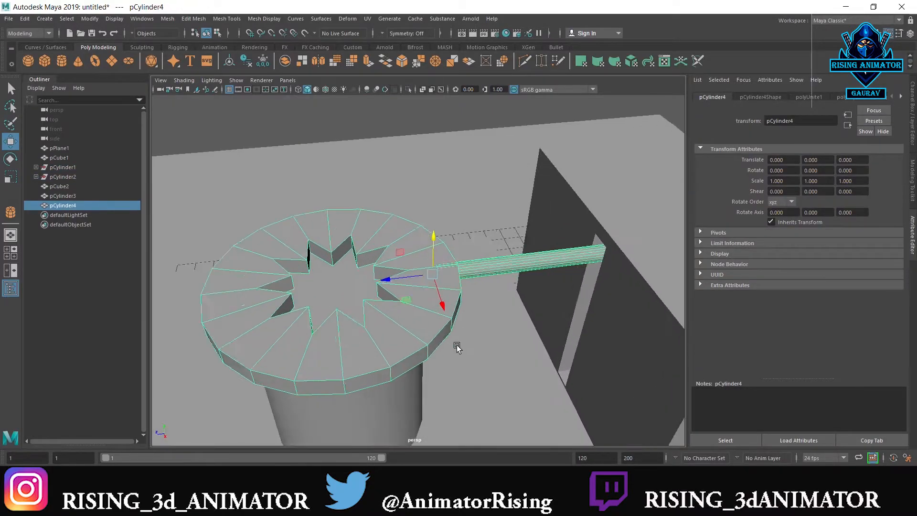
{"action": "scroll", "coordinate": [459, 334], "scroll_direction": "up", "scroll_amount": 3}
{"action": "middle_click_drag", "start_coordinate": [460, 329], "coordinate": [316, 307], "text": "alt"}
{"action": "scroll", "coordinate": [380, 331], "scroll_direction": "up", "scroll_amount": 8}
{"action": "left_click_drag", "start_coordinate": [385, 271], "coordinate": [397, 233], "text": "alt"}
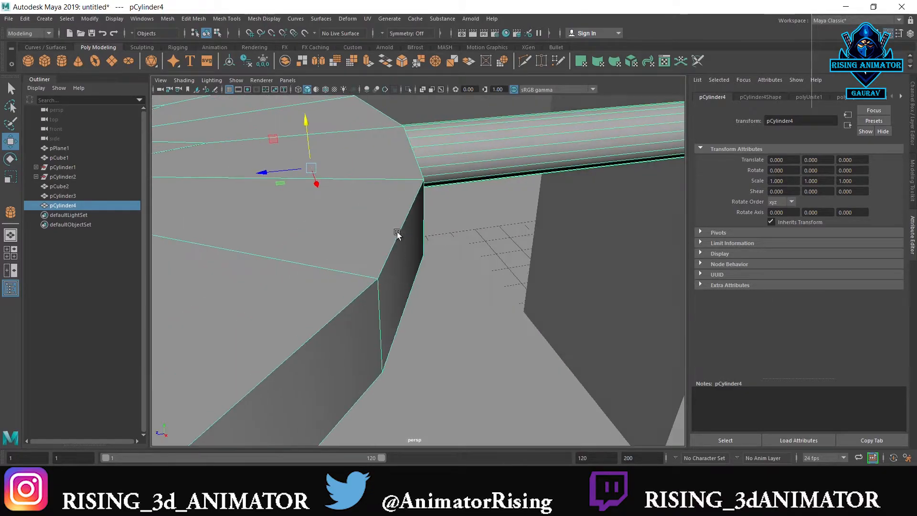
{"action": "scroll", "coordinate": [397, 231], "scroll_direction": "down", "scroll_amount": 8}
{"action": "left_click_drag", "start_coordinate": [428, 266], "coordinate": [397, 182], "text": "alt"}
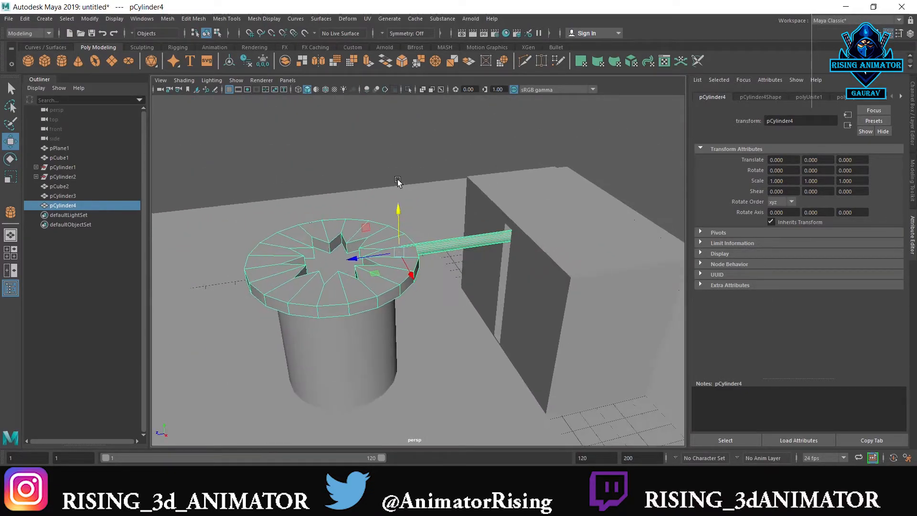
Assign a new Arnold aiStandardSurface material to the combined disc and rod
{"action": "left_click", "coordinate": [441, 294]}
{"action": "left_click", "coordinate": [418, 276]}
{"action": "right_click", "coordinate": [413, 243]}
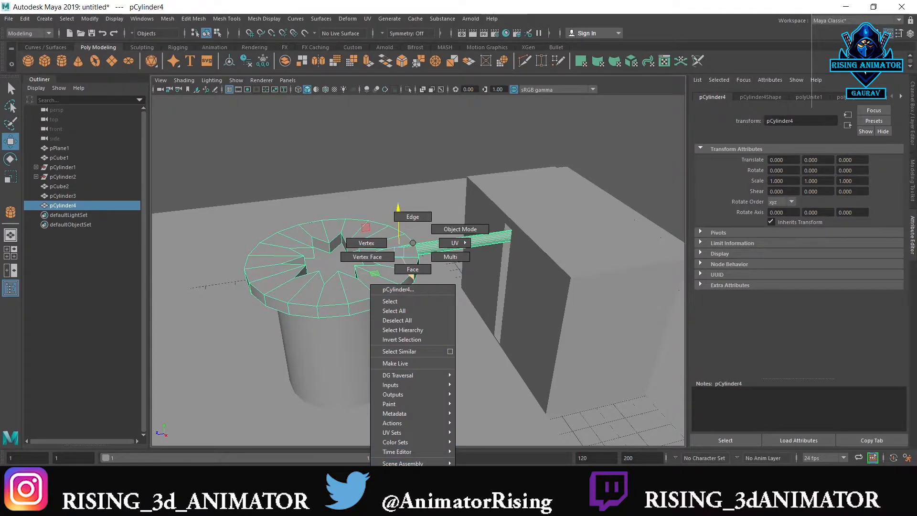
{"action": "left_click", "coordinate": [402, 485]}
{"action": "left_click", "coordinate": [328, 220]}
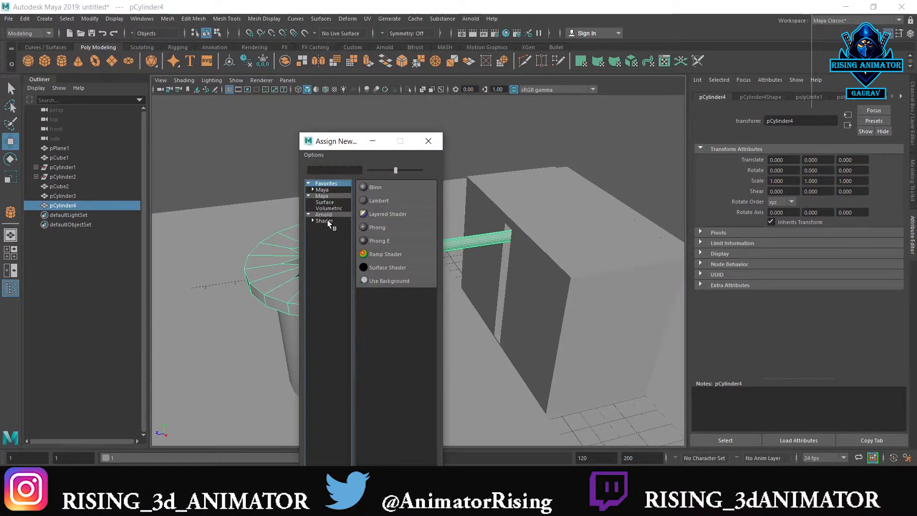
{"action": "left_click", "coordinate": [406, 316]}
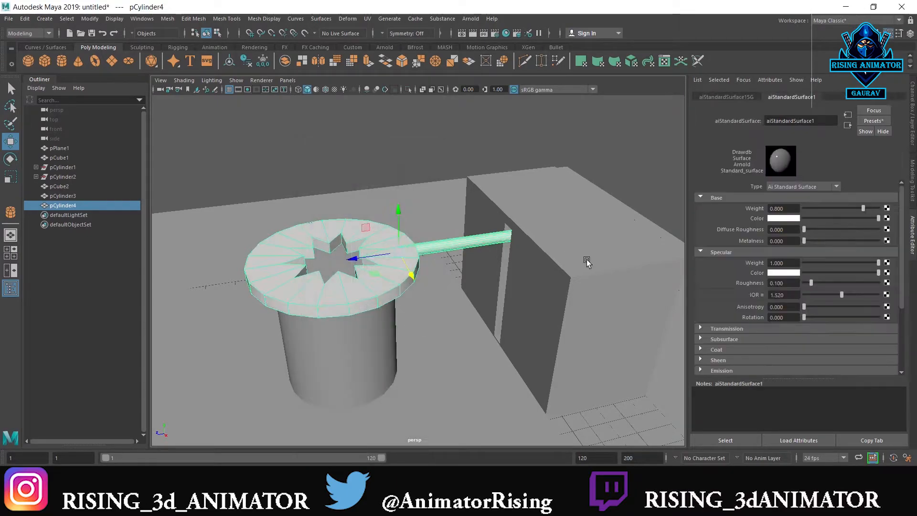
Replace the disc and rod material's settings with the Copper preset
{"action": "left_click", "coordinate": [876, 120]}
{"action": "mouse_move", "coordinate": [863, 185]}
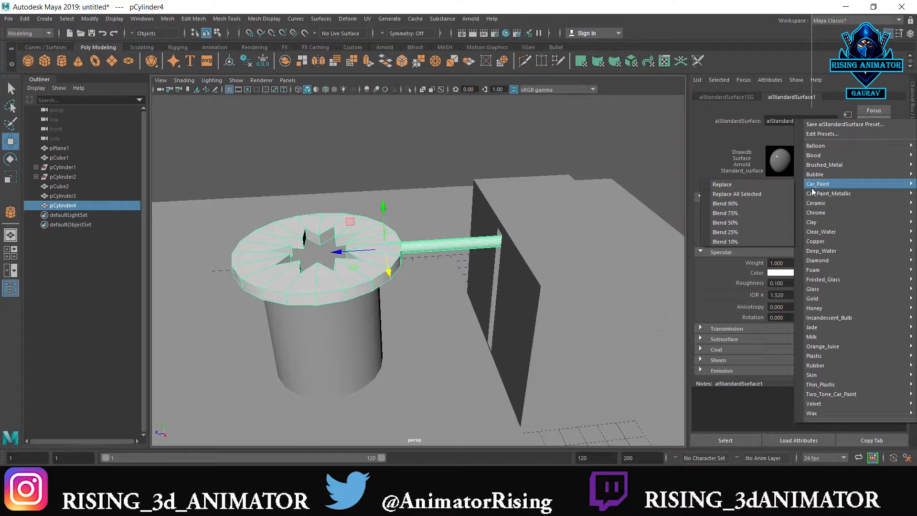
{"action": "mouse_move", "coordinate": [820, 242]}
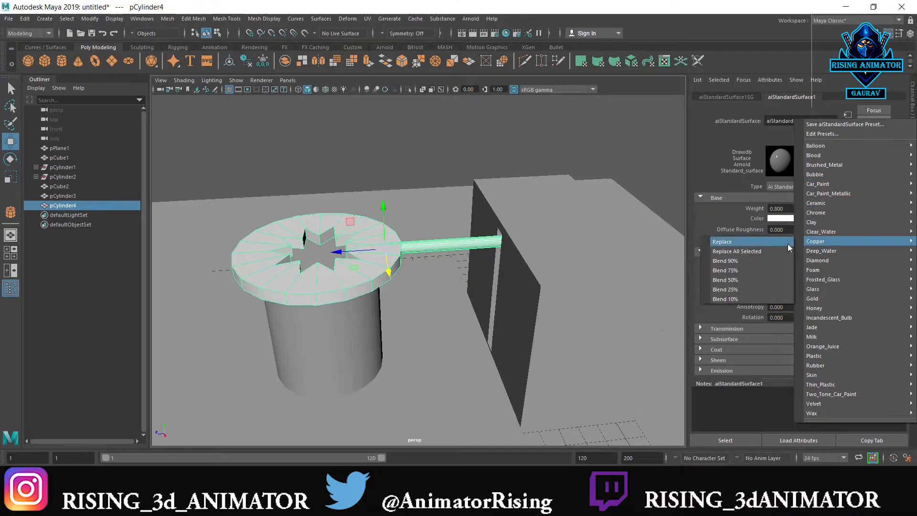
{"action": "left_click", "coordinate": [768, 242]}
Assign one new Arnold aiStandardSurface material to the cylinder and the star-shaped piece
{"action": "left_click_drag", "start_coordinate": [507, 280], "coordinate": [344, 288], "text": "alt"}
{"action": "left_click", "coordinate": [346, 293]}
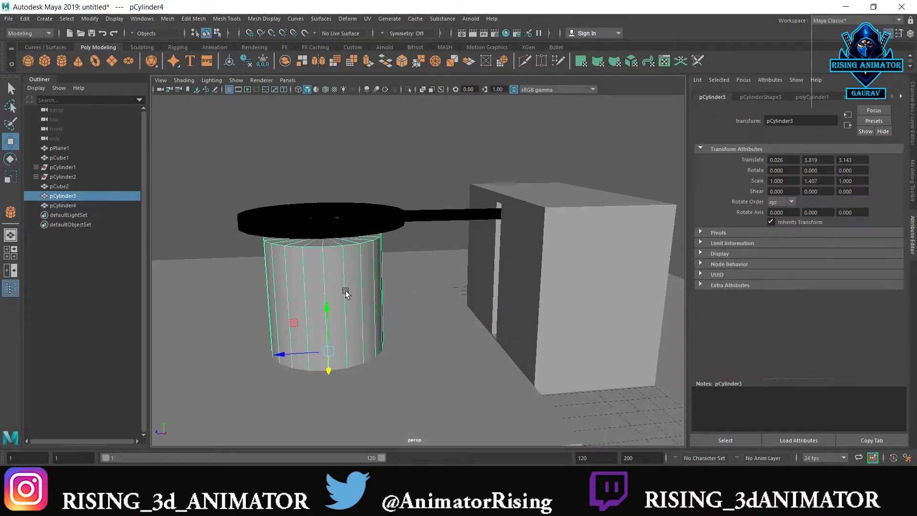
{"action": "right_click_drag", "start_coordinate": [352, 242], "coordinate": [353, 280]}
{"action": "right_click_drag", "start_coordinate": [357, 244], "coordinate": [351, 243]}
{"action": "left_click_drag", "start_coordinate": [352, 243], "coordinate": [305, 261], "text": "alt"}
{"action": "right_click_drag", "start_coordinate": [337, 241], "coordinate": [356, 494]}
{"action": "left_click", "coordinate": [328, 219]}
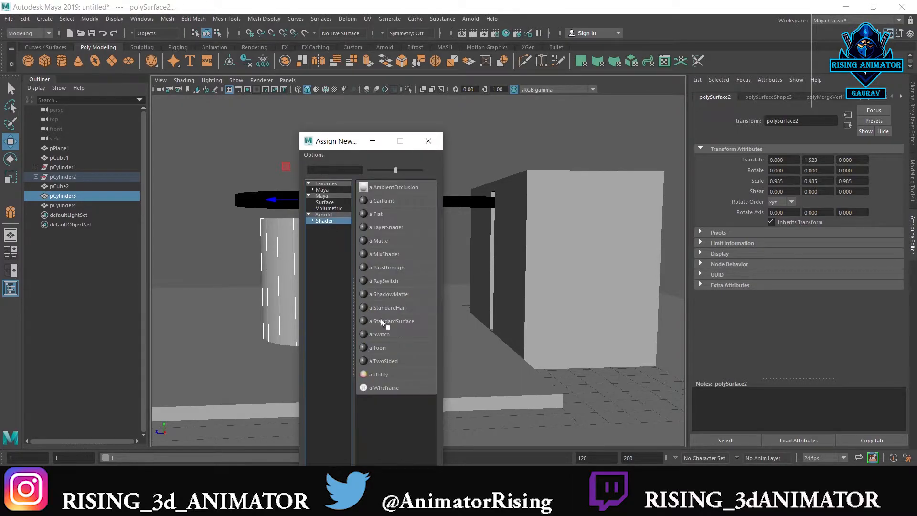
{"action": "left_click", "coordinate": [382, 320]}
Replace the settings of the cylinder and star piece's material with the Car_Paint preset
{"action": "left_click", "coordinate": [873, 121]}
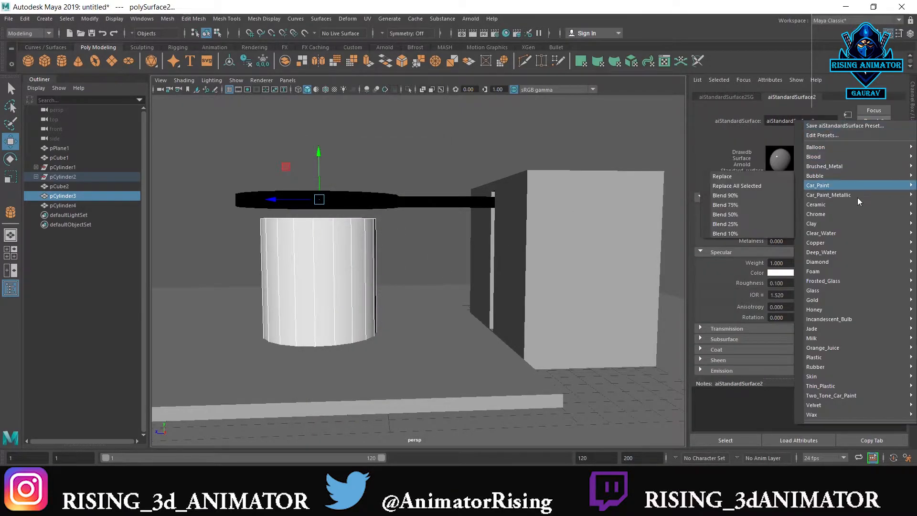
{"action": "mouse_move", "coordinate": [831, 175]}
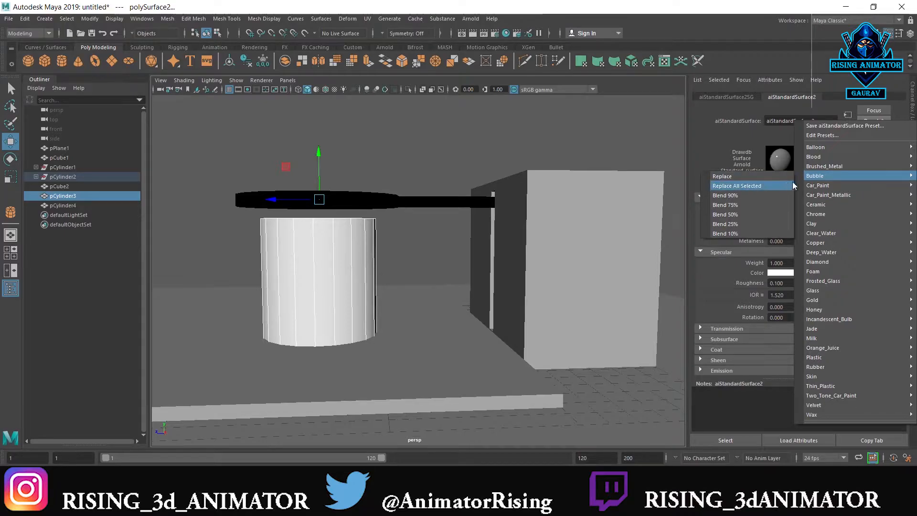
{"action": "left_click", "coordinate": [780, 187]}
Assign a new aiStandardSurface material to the slotted box and replace its settings with the Car_Paint preset
{"action": "left_click", "coordinate": [597, 219]}
{"action": "right_click_drag", "start_coordinate": [597, 218], "coordinate": [608, 461]}
{"action": "left_click", "coordinate": [324, 221]}
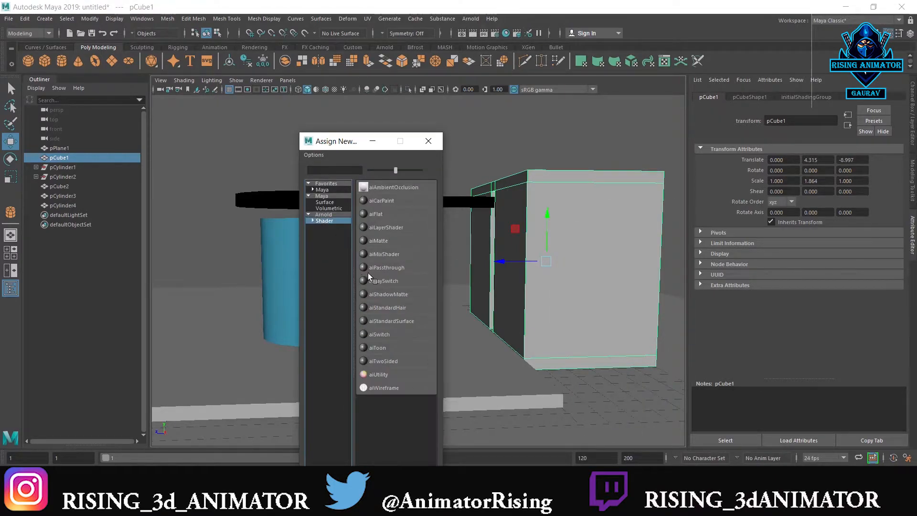
{"action": "left_click", "coordinate": [384, 321]}
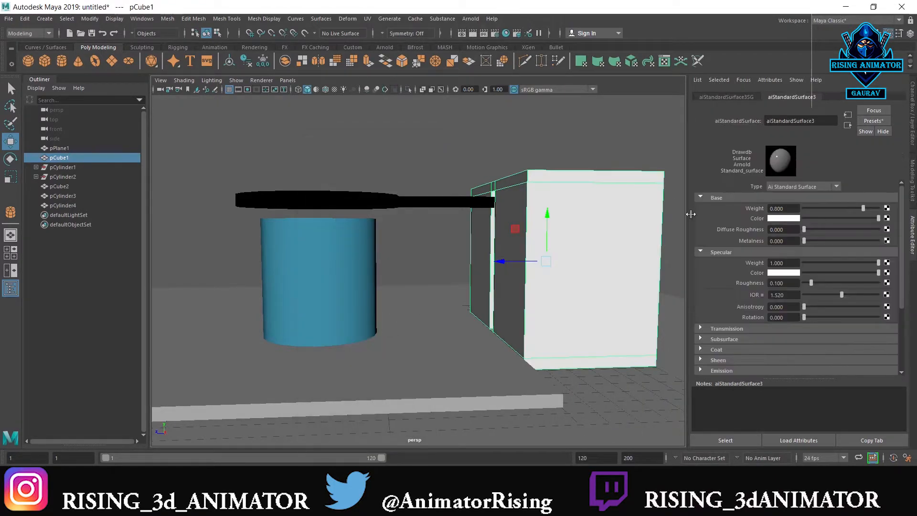
{"action": "left_click", "coordinate": [874, 120]}
{"action": "mouse_move", "coordinate": [815, 185]}
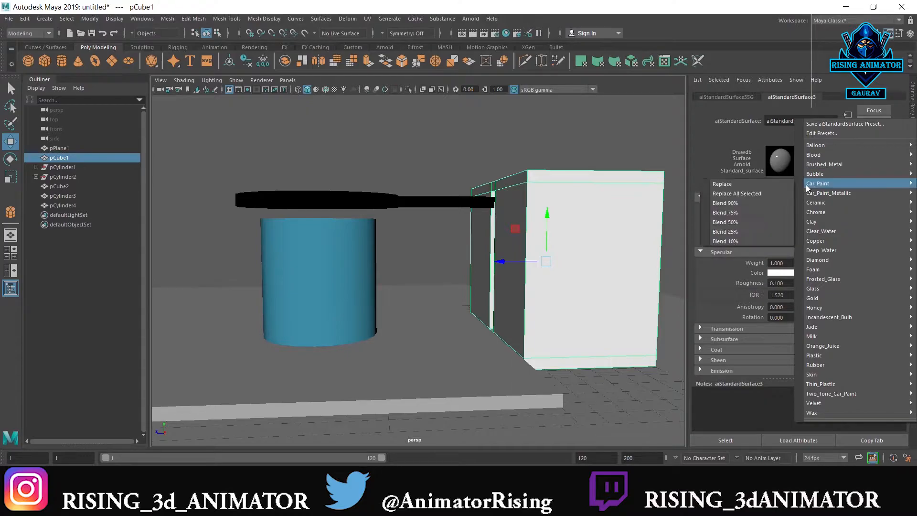
{"action": "left_click", "coordinate": [786, 184]}
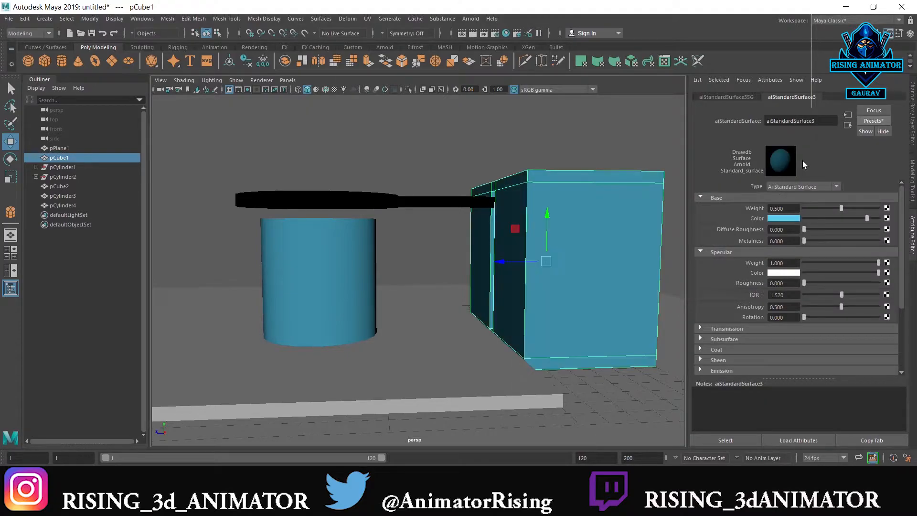
Change the box material's base color to a dark olive brown with HSV 48.649, 0.682, 0.052
{"action": "left_click", "coordinate": [793, 218]}
{"action": "left_click_drag", "start_coordinate": [387, 332], "coordinate": [362, 342]}
{"action": "left_click", "coordinate": [374, 345]}
{"action": "left_click", "coordinate": [370, 354]}
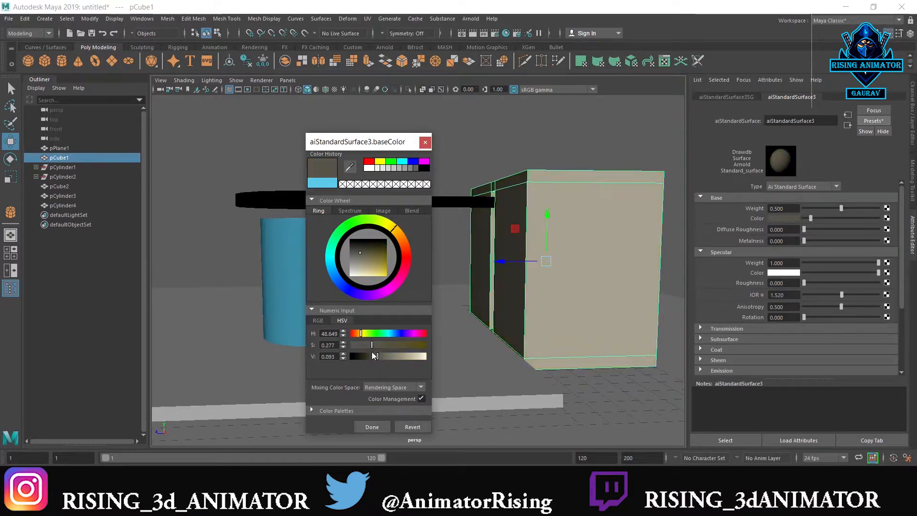
{"action": "left_click", "coordinate": [380, 345]}
{"action": "left_click", "coordinate": [472, 168]}
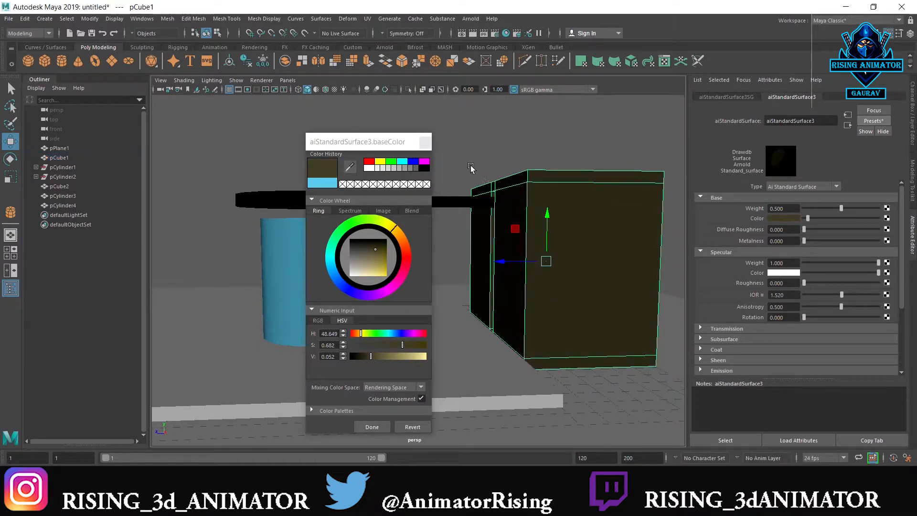
{"action": "left_click", "coordinate": [377, 426]}
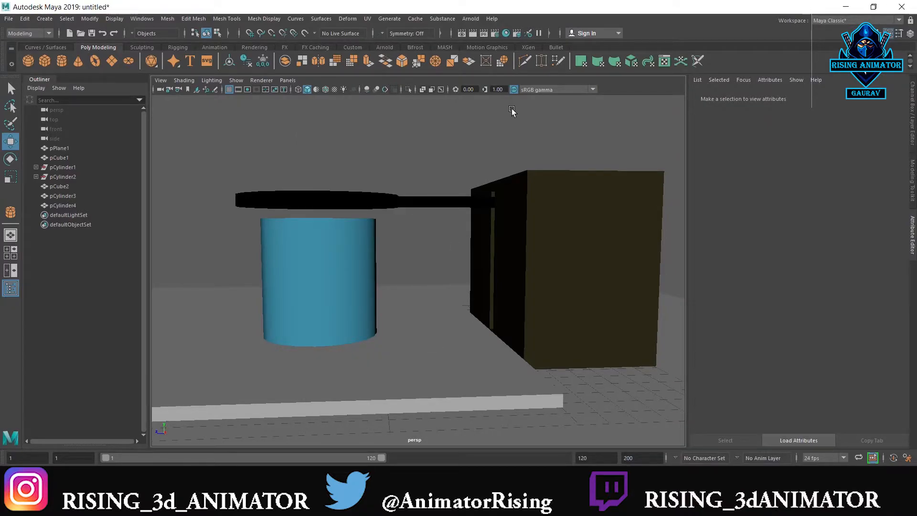
Assign a new Arnold aiStandardSurface material to the flat platform under the cylinder
{"action": "left_click_drag", "start_coordinate": [489, 167], "coordinate": [454, 348], "text": "alt"}
{"action": "left_click", "coordinate": [429, 341]}
{"action": "right_click", "coordinate": [454, 242]}
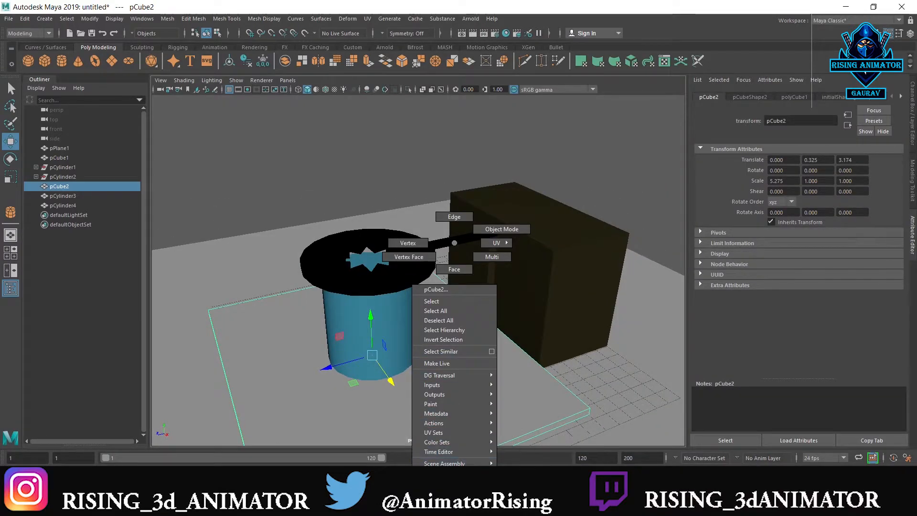
{"action": "left_click", "coordinate": [444, 475]}
{"action": "right_click", "coordinate": [424, 342]}
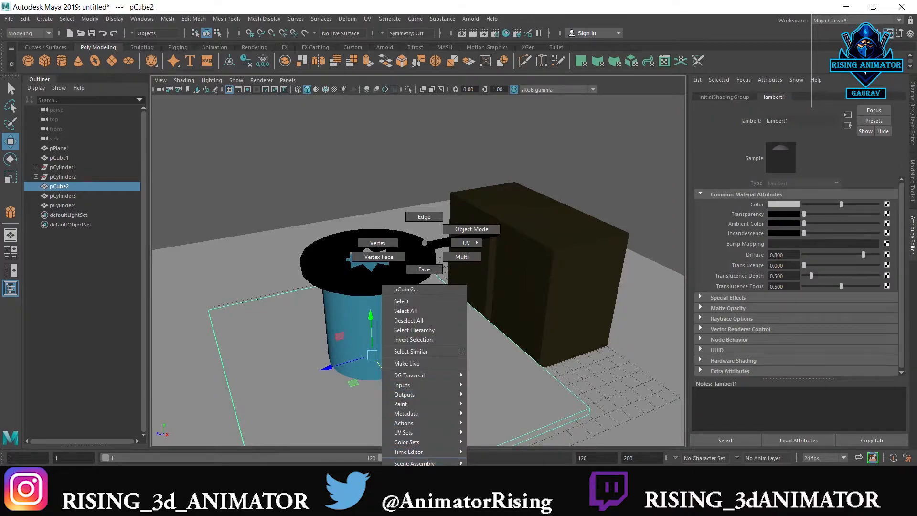
{"action": "right_click_drag", "start_coordinate": [440, 444], "coordinate": [439, 486]}
{"action": "left_click", "coordinate": [323, 220]}
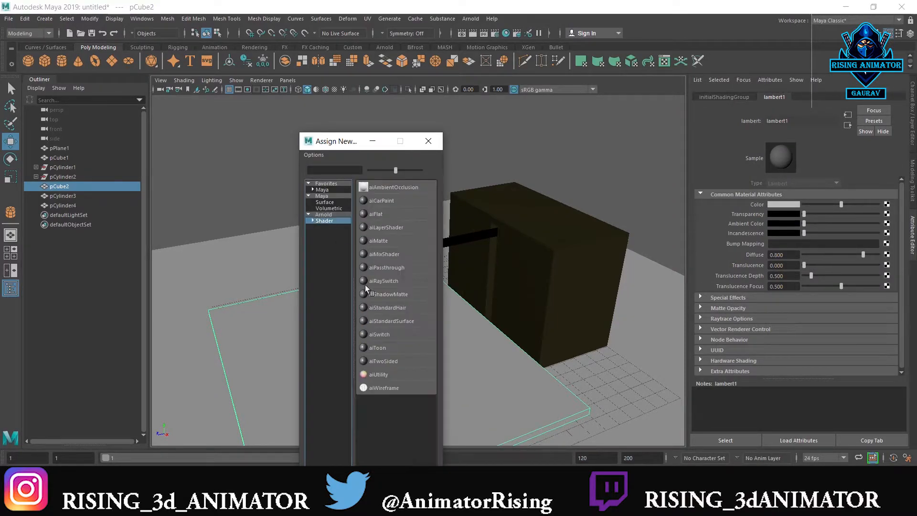
{"action": "left_click", "coordinate": [401, 319]}
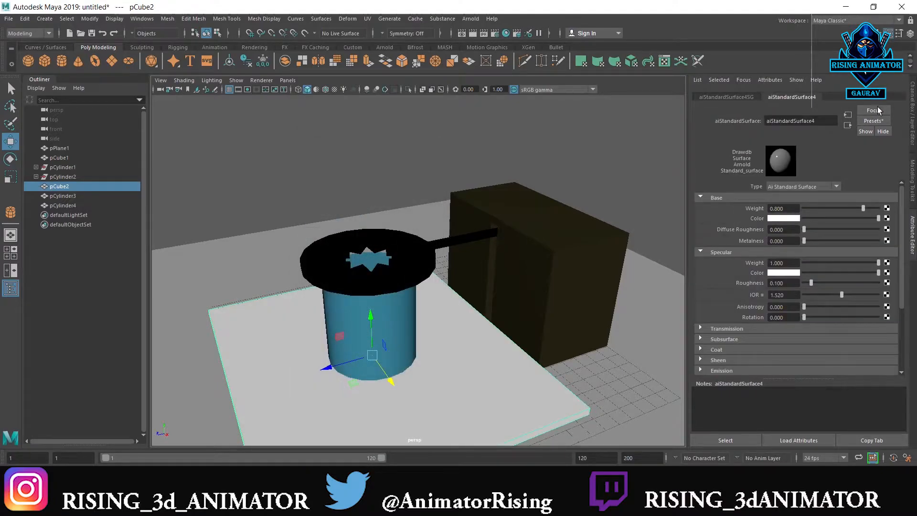
Replace the platform material's settings with the Car_Paint_Metallic preset
{"action": "left_click", "coordinate": [872, 120]}
{"action": "mouse_move", "coordinate": [857, 242]}
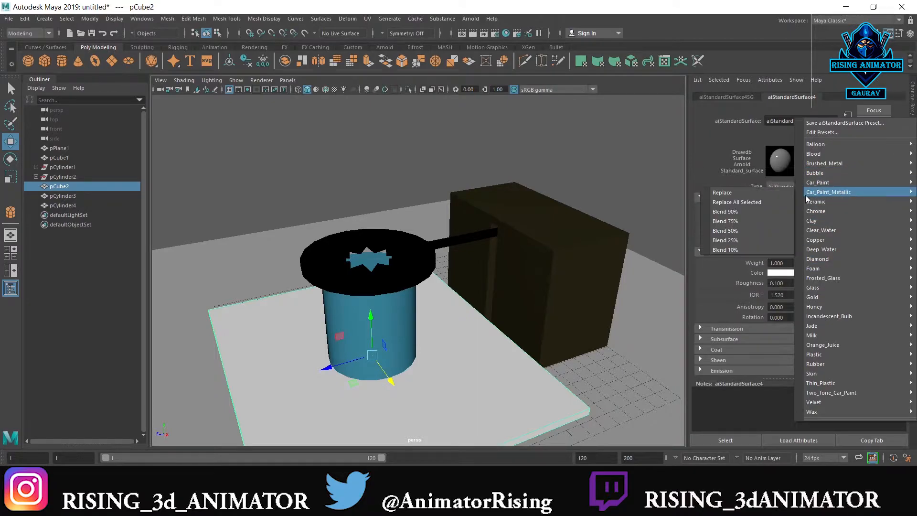
{"action": "left_click", "coordinate": [786, 192]}
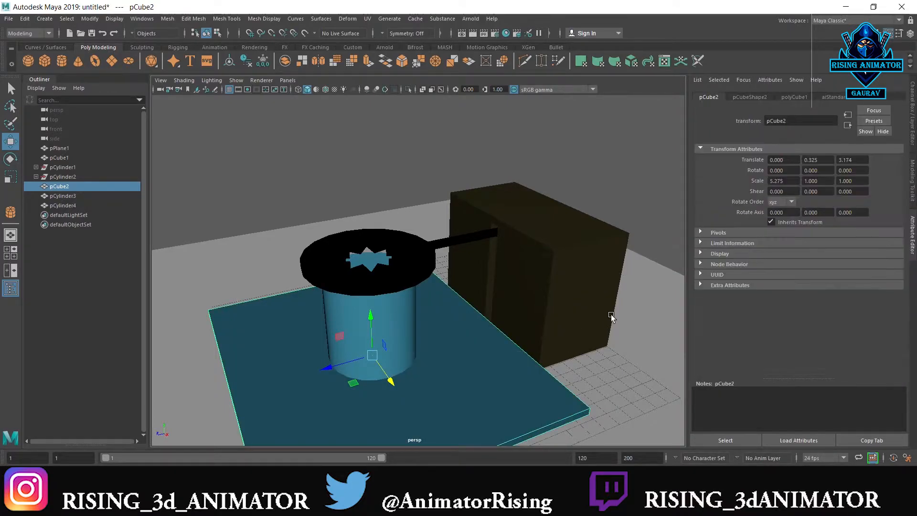
Change the base color of the platform's material to magenta
{"action": "right_click", "coordinate": [513, 243]}
{"action": "right_click_drag", "start_coordinate": [513, 243], "coordinate": [505, 475]}
{"action": "left_click", "coordinate": [777, 218]}
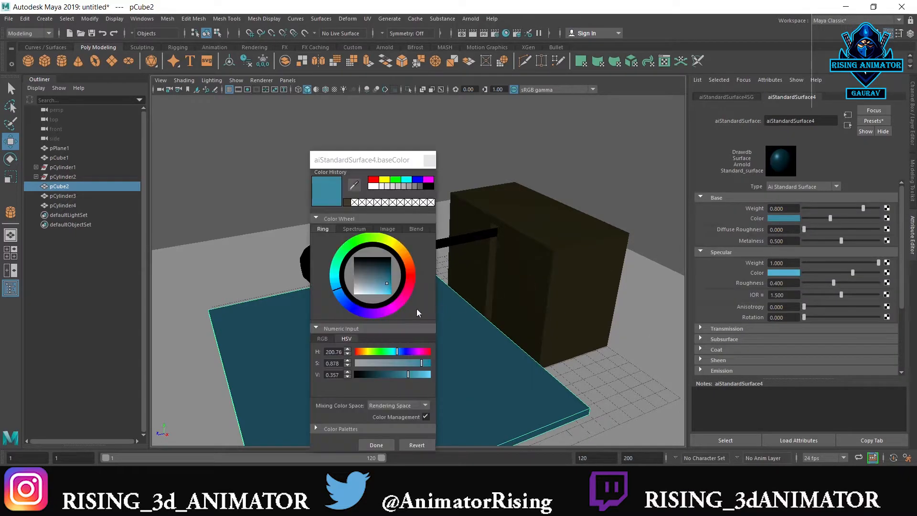
{"action": "left_click", "coordinate": [401, 296]}
{"action": "left_click", "coordinate": [376, 444]}
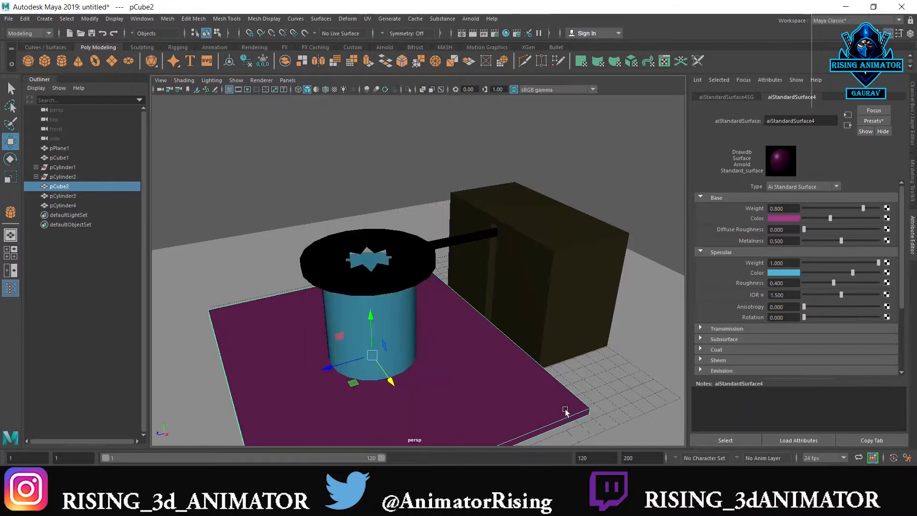
Assign a new aiStandardSurface material to the ground plane and replace its settings with the Chrome preset
{"action": "left_click", "coordinate": [604, 374]}
{"action": "right_click_drag", "start_coordinate": [604, 373], "coordinate": [604, 441]}
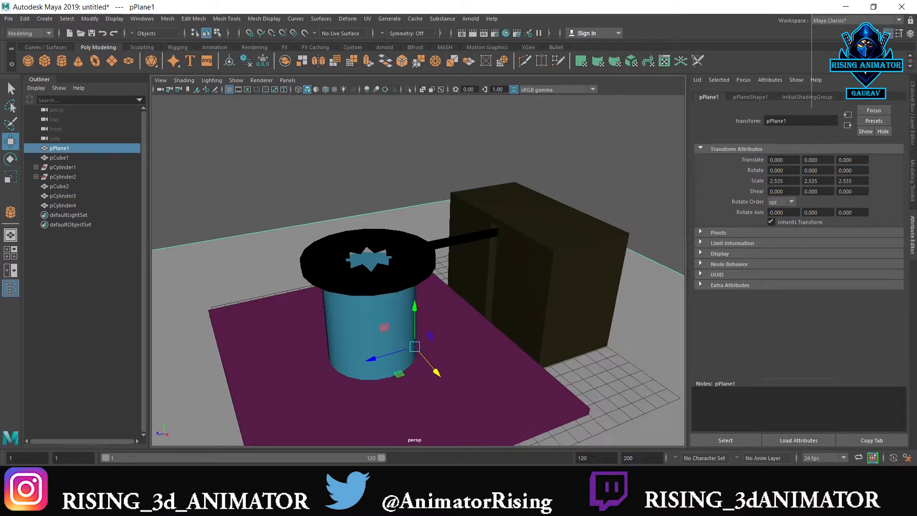
{"action": "left_click", "coordinate": [328, 224]}
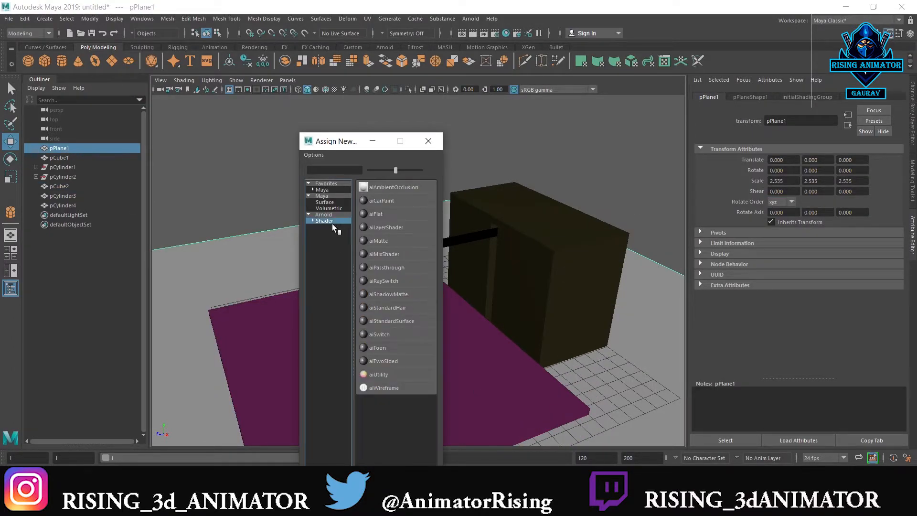
{"action": "left_click", "coordinate": [388, 320]}
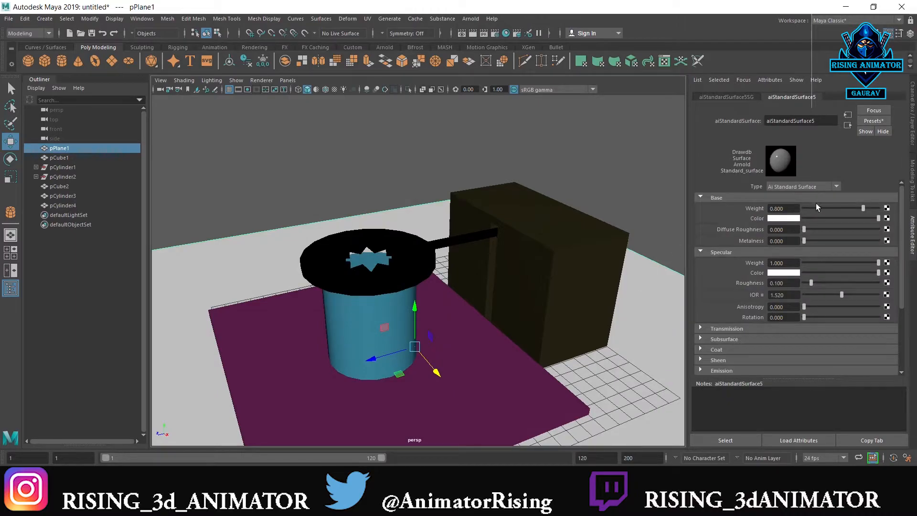
{"action": "left_click", "coordinate": [878, 120]}
{"action": "mouse_move", "coordinate": [855, 210]}
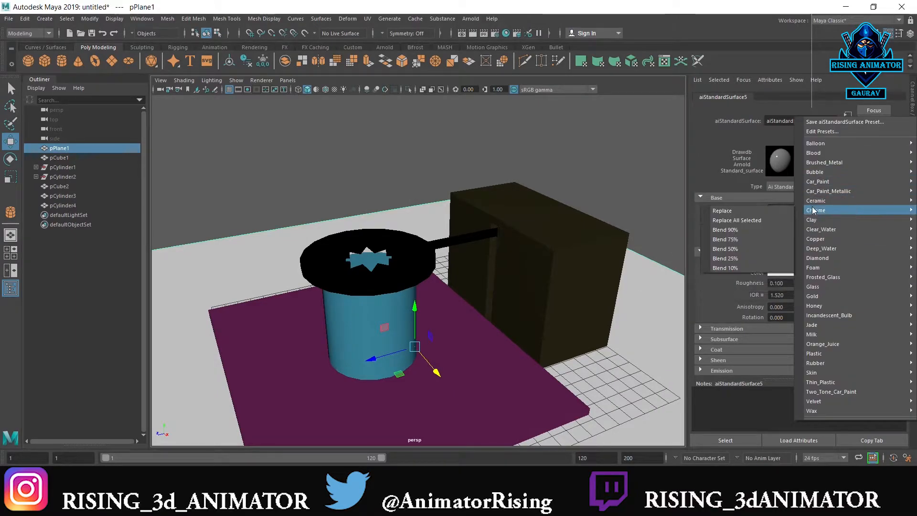
{"action": "left_click", "coordinate": [772, 211]}
{"action": "left_click", "coordinate": [530, 132]}
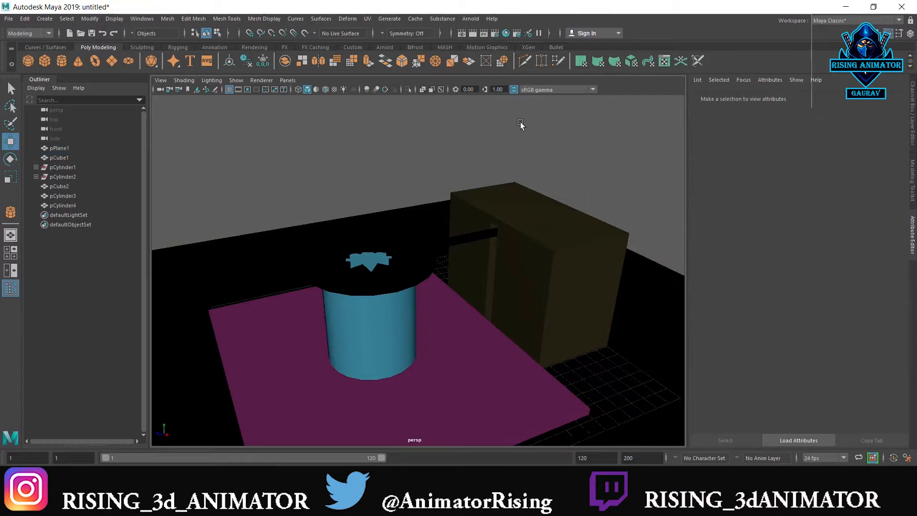
Add an Arnold Physical Sky light to the scene
{"action": "left_click", "coordinate": [471, 18]}
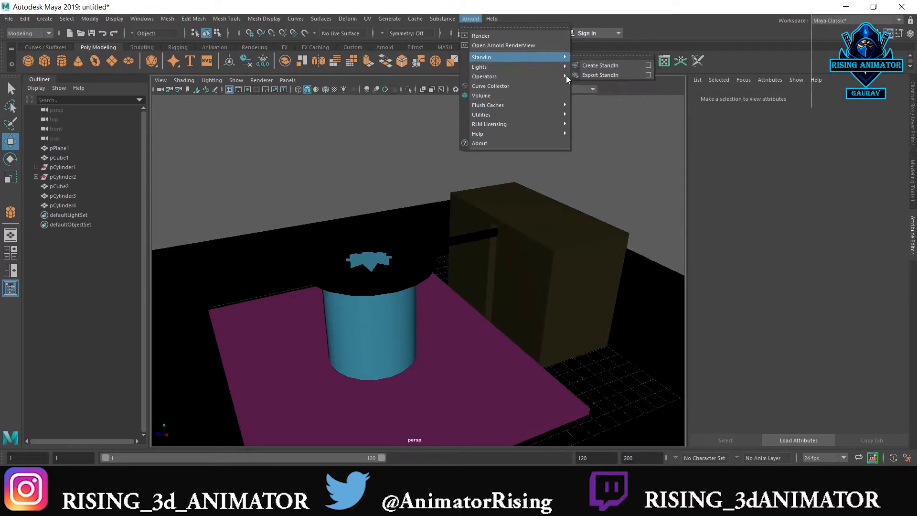
{"action": "mouse_move", "coordinate": [555, 76]}
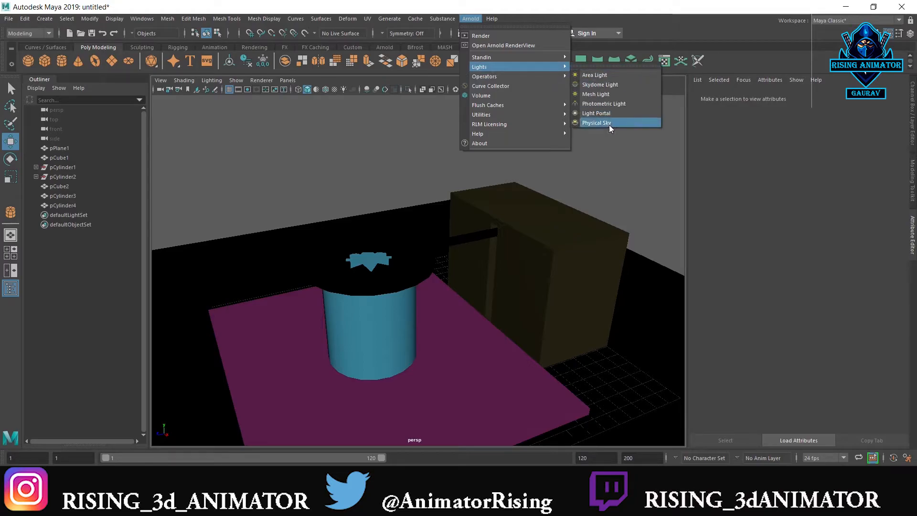
{"action": "left_click", "coordinate": [609, 124]}
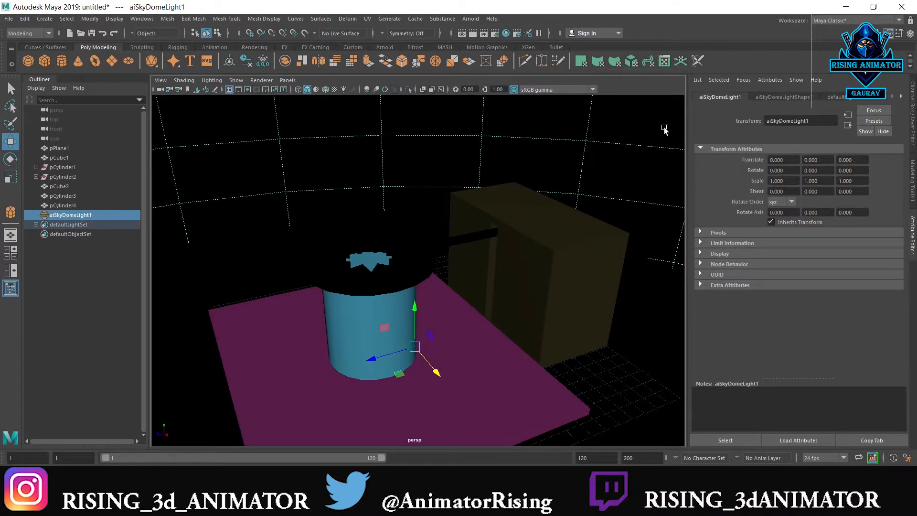
Set the exposure of the sky dome light to 1
{"action": "left_click", "coordinate": [575, 301]}
{"action": "left_click", "coordinate": [675, 167]}
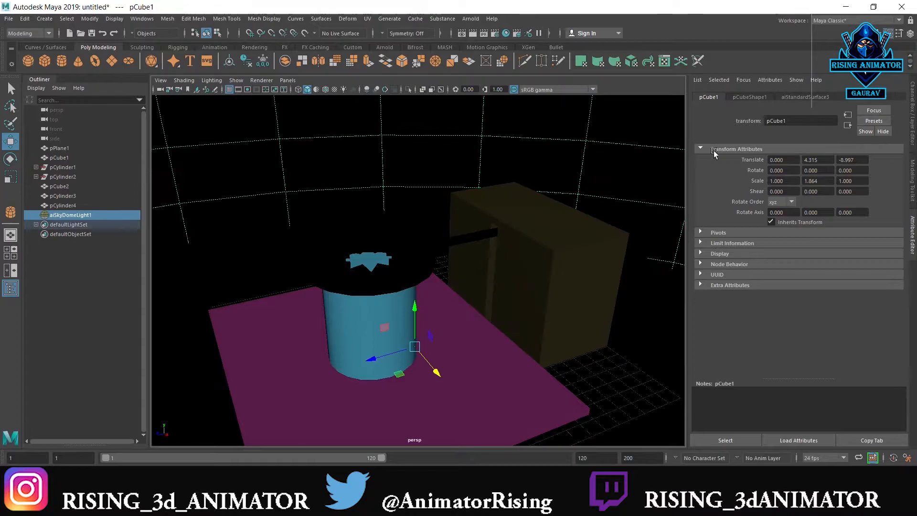
{"action": "left_click", "coordinate": [776, 95]}
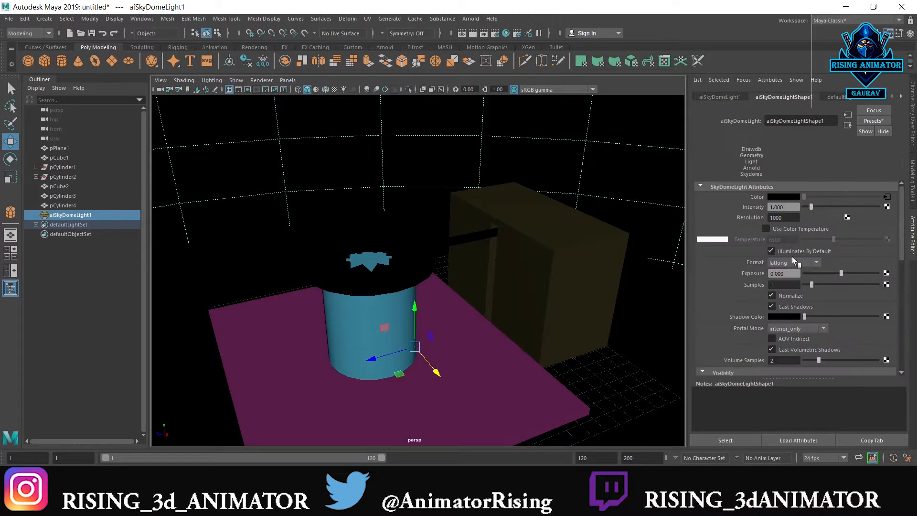
{"action": "left_click_drag", "start_coordinate": [793, 274], "coordinate": [723, 275]}
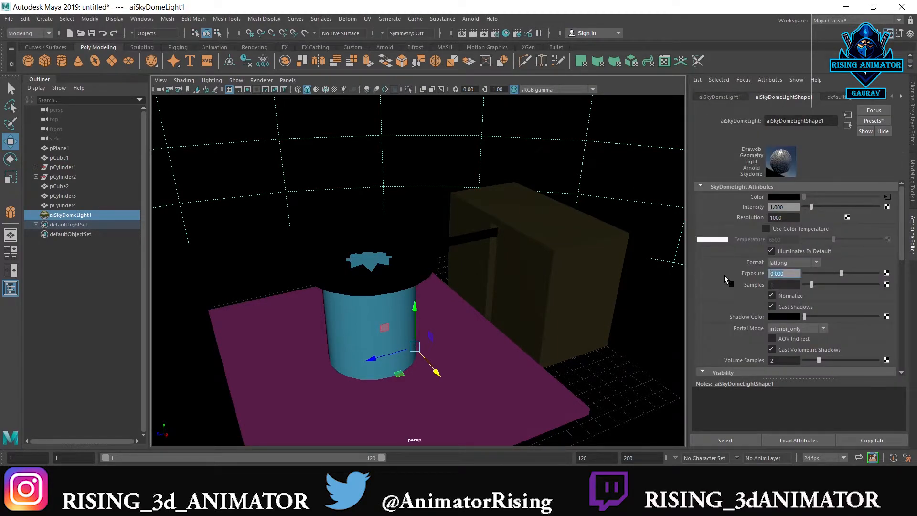
{"action": "type", "text": "1"}
{"action": "key", "text": "Return"}
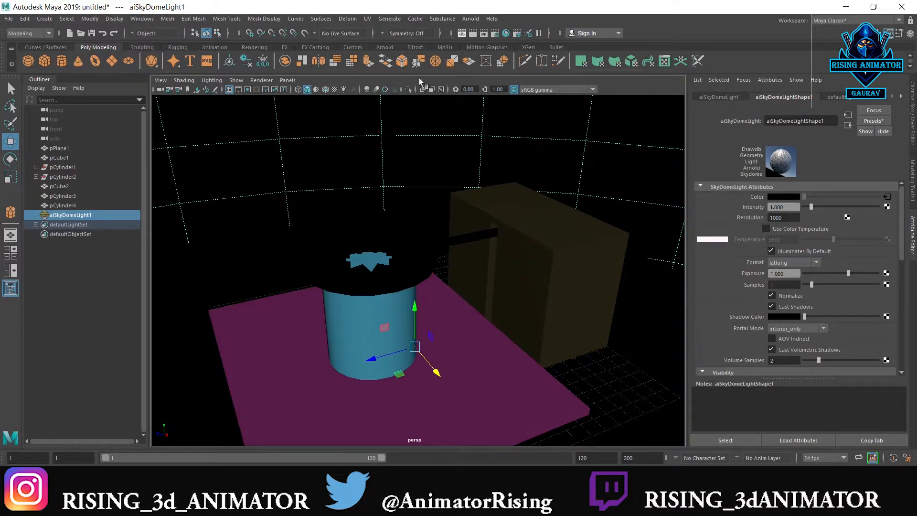
Render the perspective view with the Arnold Renderer and minimize the finished render
{"action": "left_click", "coordinate": [461, 34]}
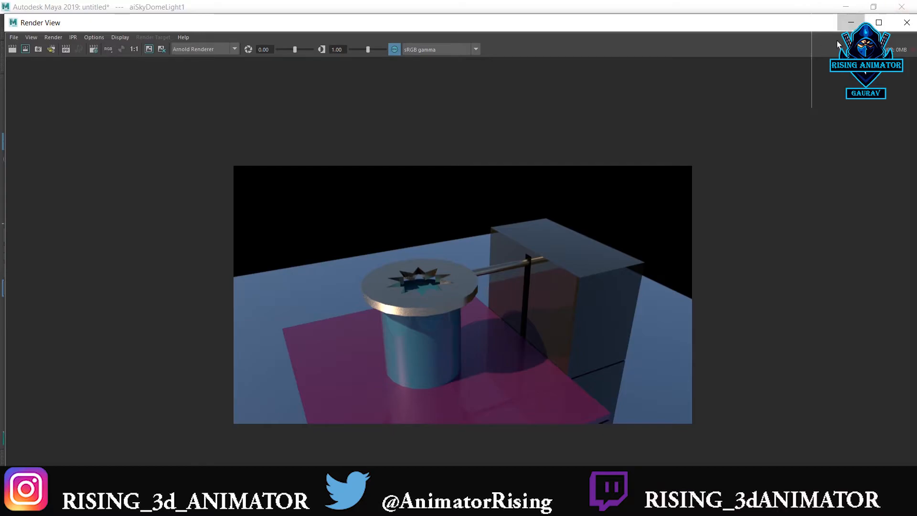
{"action": "left_click", "coordinate": [850, 22]}
Examine how the disc and rod line up with the cylinder and box in the enlarged side view
{"action": "left_click_drag", "start_coordinate": [486, 307], "coordinate": [451, 258], "text": "alt"}
{"action": "key", "text": "space"}
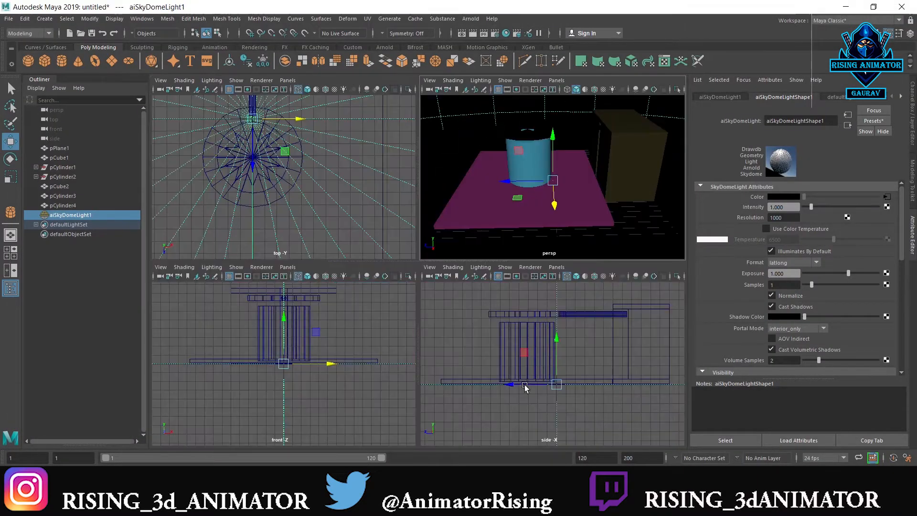
{"action": "key", "text": "space"}
{"action": "scroll", "coordinate": [477, 251], "scroll_direction": "up", "scroll_amount": 1}
{"action": "middle_click_drag", "start_coordinate": [472, 152], "coordinate": [468, 193], "text": "alt"}
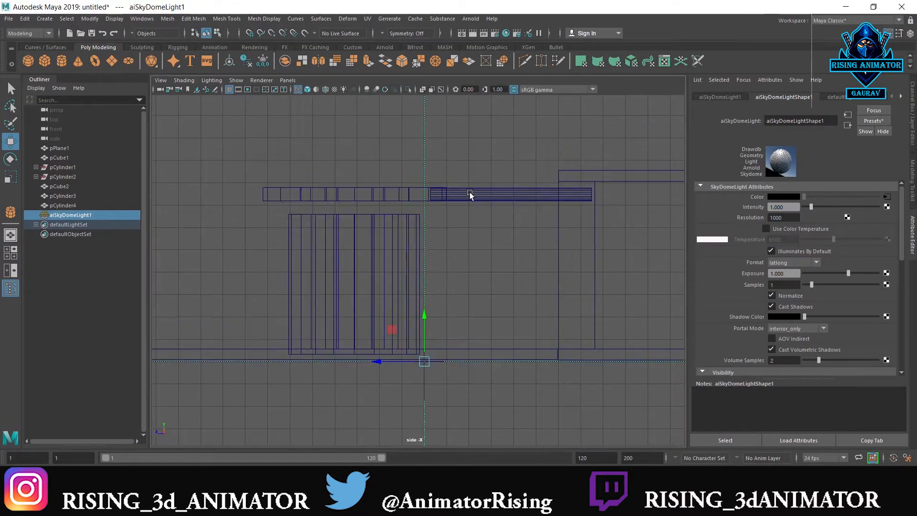
{"action": "left_click", "coordinate": [469, 194]}
{"action": "right_click_drag", "start_coordinate": [481, 192], "coordinate": [518, 184]}
{"action": "left_click", "coordinate": [637, 144]}
{"action": "key", "text": "ctrl+a"}
Select the combined disc and rod and set a keyframe on all its transform and visibility channels
{"action": "key", "text": "ctrl+a"}
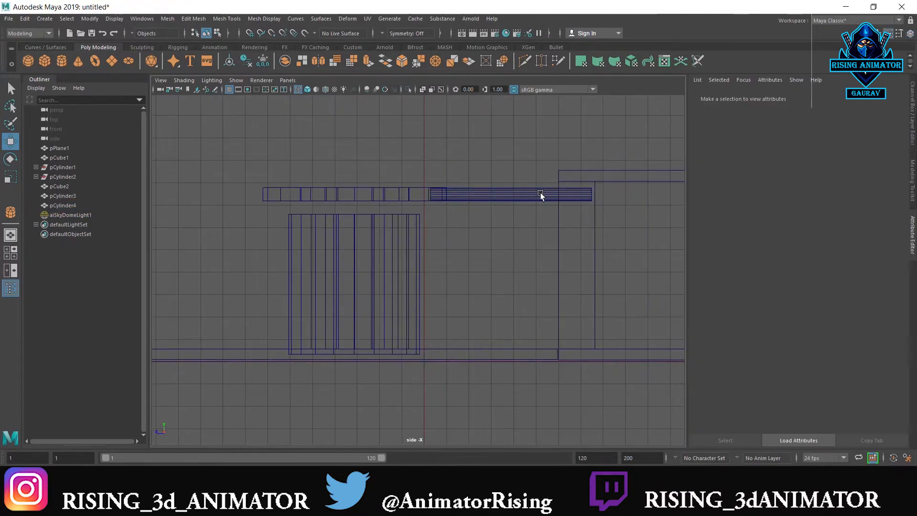
{"action": "left_click", "coordinate": [541, 193]}
{"action": "key", "text": "ctrl+a"}
{"action": "left_click", "coordinate": [852, 108]}
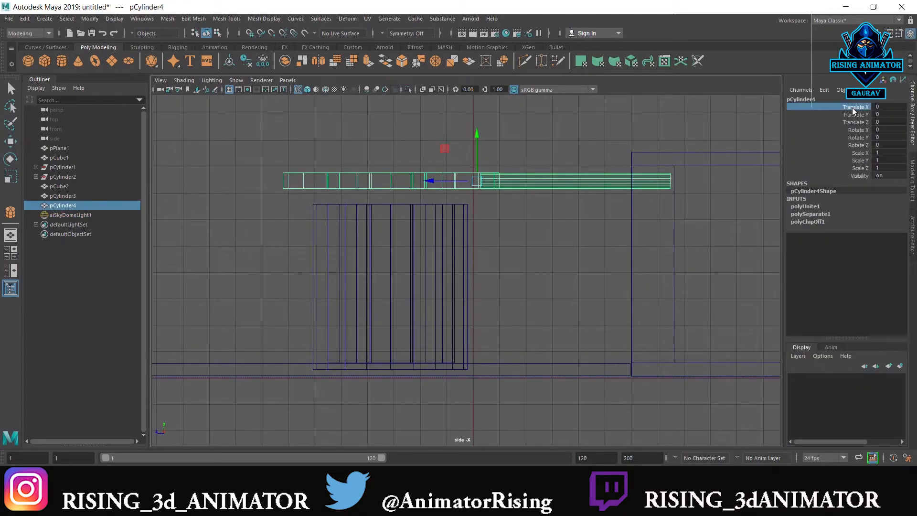
{"action": "left_click", "coordinate": [853, 176], "text": "shift"}
{"action": "right_click", "coordinate": [838, 159]}
{"action": "left_click", "coordinate": [838, 174]}
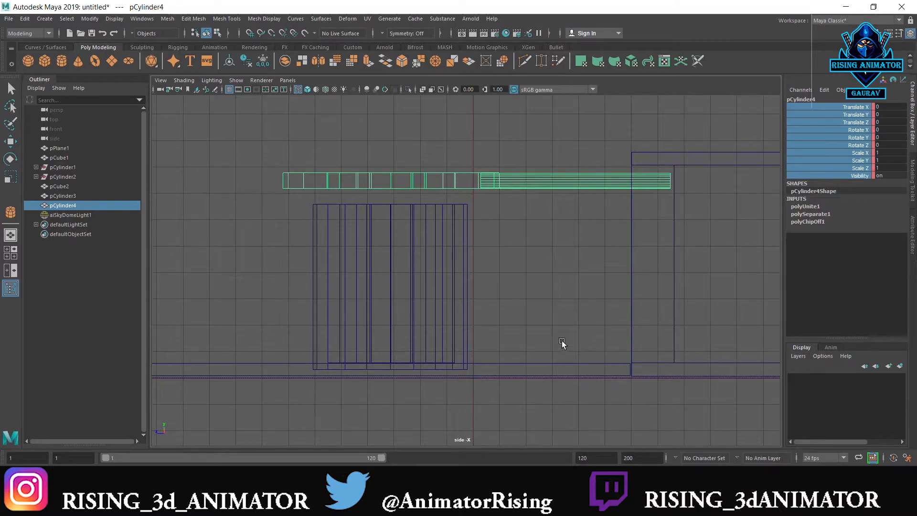
Move the combined disc and rod's pivot to the rod's end at the box and key all its channels
{"action": "key", "text": "e"}
{"action": "left_click_drag", "start_coordinate": [450, 150], "coordinate": [457, 153]}
{"action": "key", "text": "d"}
{"action": "key", "text": "v"}
{"action": "left_click_drag", "start_coordinate": [448, 184], "coordinate": [815, 168]}
{"action": "right_click", "coordinate": [816, 159]}
{"action": "left_click", "coordinate": [825, 176]}
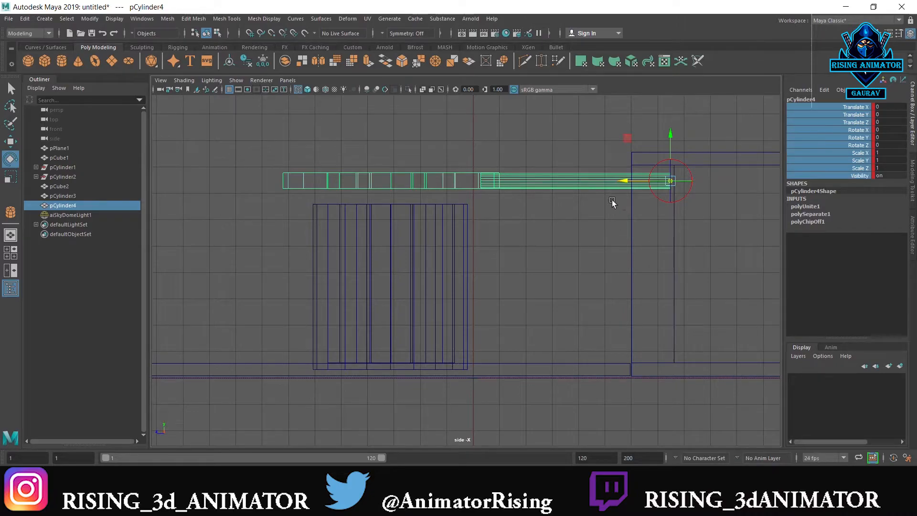
Tilt the disc and rod to a Rotate X of -7.239 and key all the channels
{"action": "left_click_drag", "start_coordinate": [658, 164], "coordinate": [663, 163]}
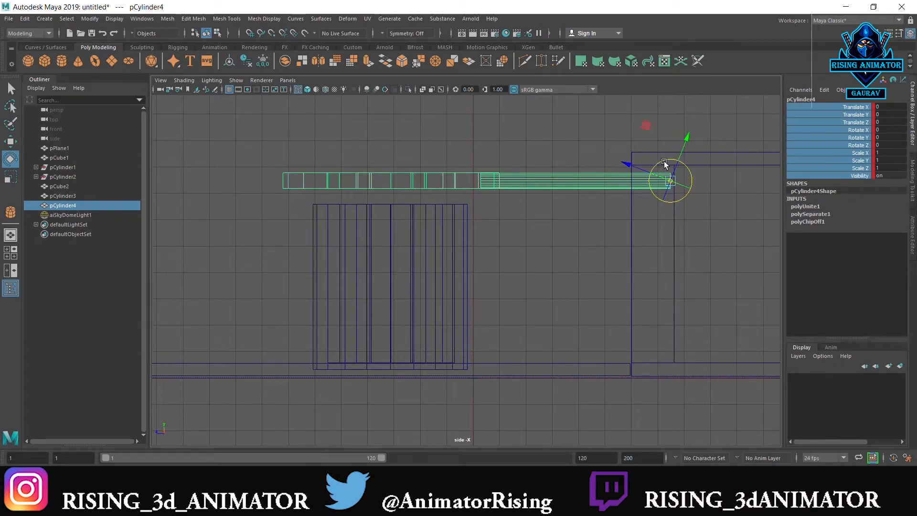
{"action": "key", "text": "ctrl+z"}
{"action": "key", "text": "Insert"}
{"action": "left_click_drag", "start_coordinate": [631, 159], "coordinate": [637, 155]}
{"action": "right_click", "coordinate": [836, 146]}
{"action": "left_click", "coordinate": [845, 163]}
{"action": "key", "text": "ctrl+z"}
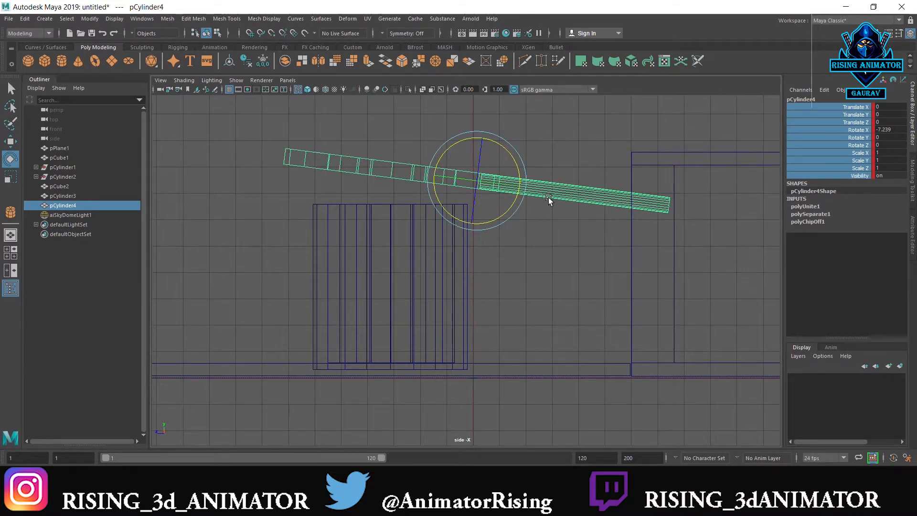
Snap the tilted object's pivot to the rod's end inside the box wall and key its channels again
{"action": "key", "text": "d"}
{"action": "key", "text": "v"}
{"action": "left_click_drag", "start_coordinate": [439, 179], "coordinate": [670, 206]}
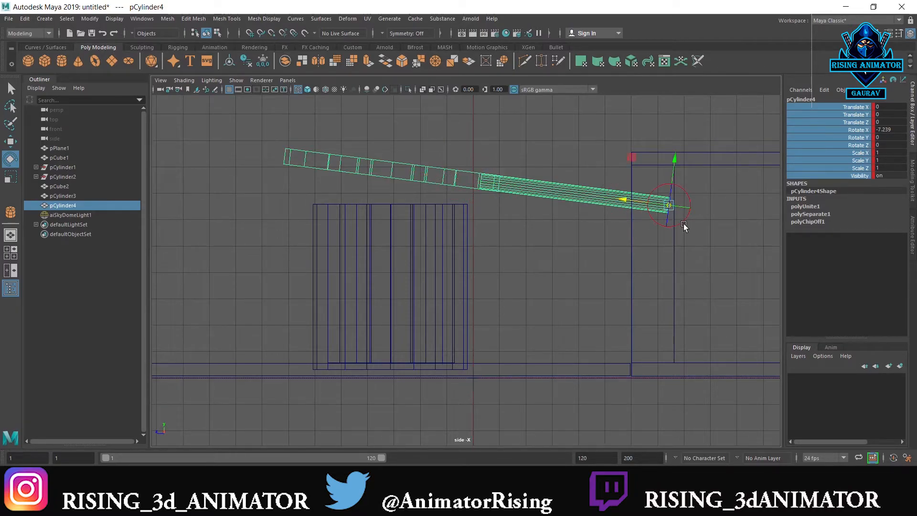
{"action": "key", "text": "w"}
{"action": "right_click", "coordinate": [848, 139]}
{"action": "left_click", "coordinate": [844, 156]}
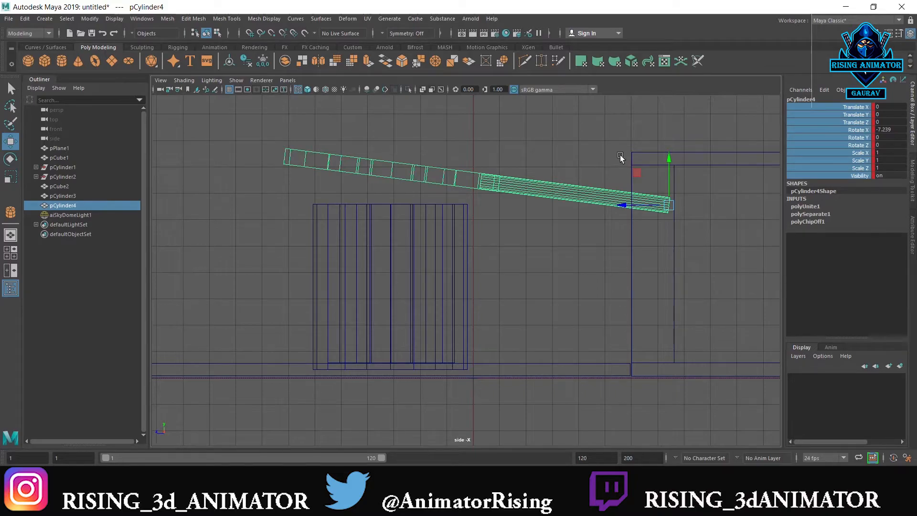
Raise the tilted disc and rod to a Translate Y of 0.887, key all channels and play back the animation
{"action": "left_click_drag", "start_coordinate": [670, 156], "coordinate": [674, 137]}
{"action": "right_click", "coordinate": [823, 138]}
{"action": "left_click", "coordinate": [825, 153]}
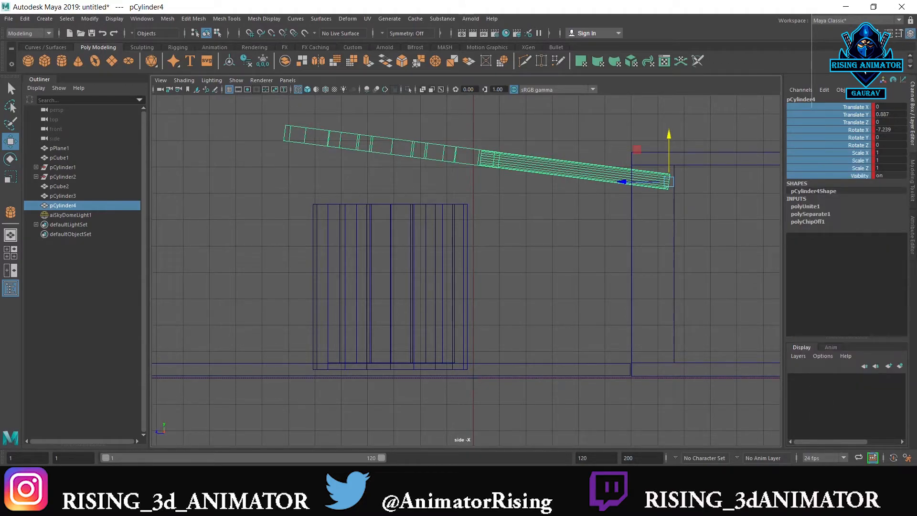
{"action": "key", "text": "alt+v"}
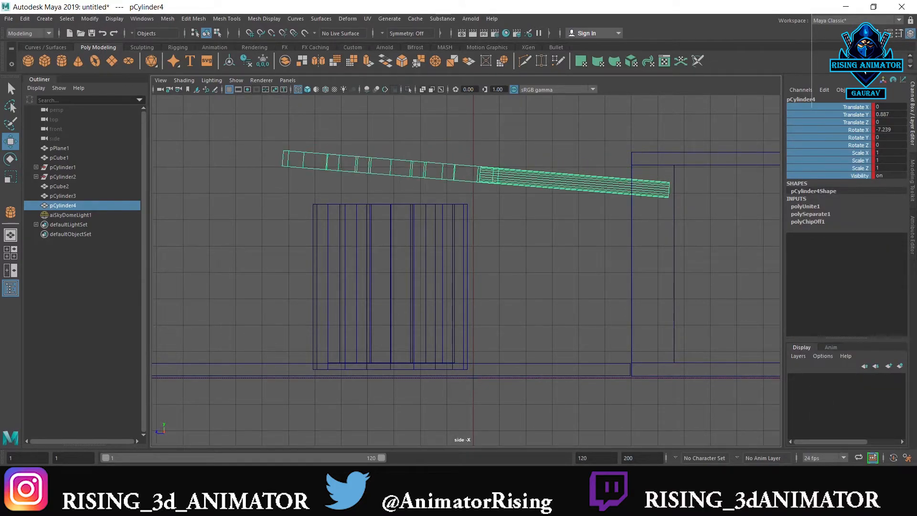
{"action": "key", "text": "alt+v"}
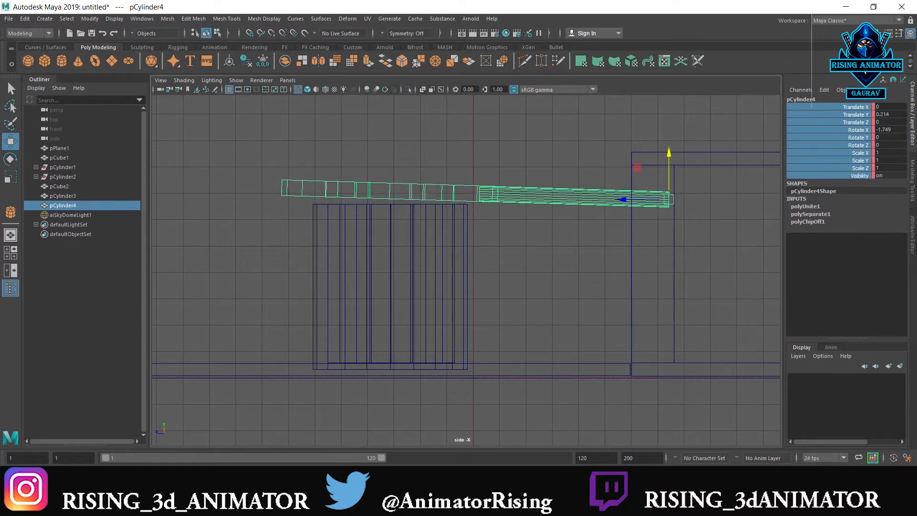
Delete the unwanted keyframe of the disc and rod from the timeline and play back the animation
{"action": "key", "text": "Delete"}
{"action": "key", "text": "ctrl+z"}
{"action": "mouse_move", "coordinate": [164, 475]}
{"action": "left_mouse_down"}
{"action": "mouse_move", "coordinate": [179, 475]}
{"action": "mouse_move", "coordinate": [171, 475]}
{"action": "left_mouse_up"}
{"action": "right_click", "coordinate": [171, 475]}
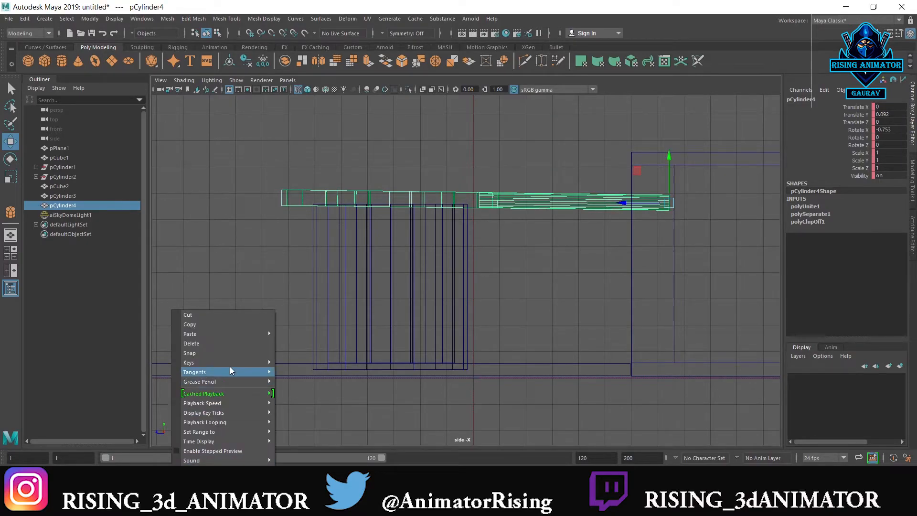
{"action": "left_click", "coordinate": [219, 344]}
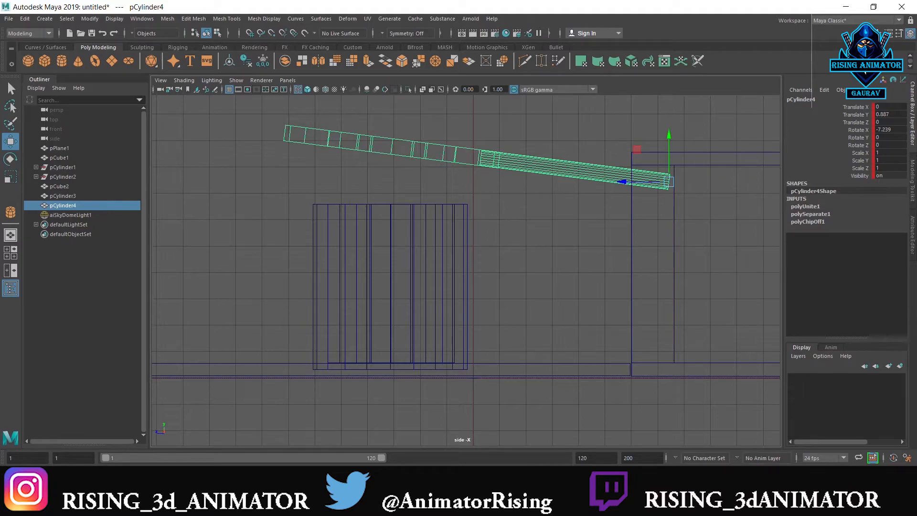
{"action": "left_click", "coordinate": [788, 504]}
{"action": "left_click", "coordinate": [787, 504]}
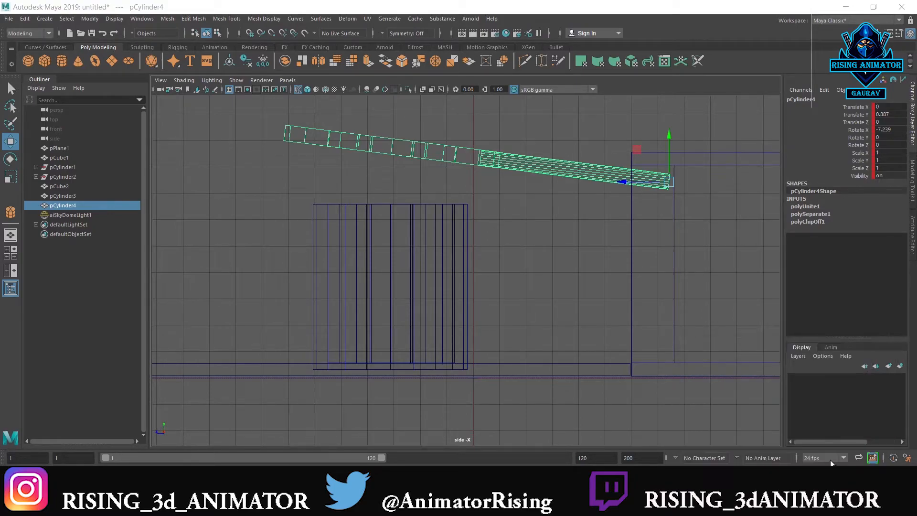
{"action": "key", "text": "space"}
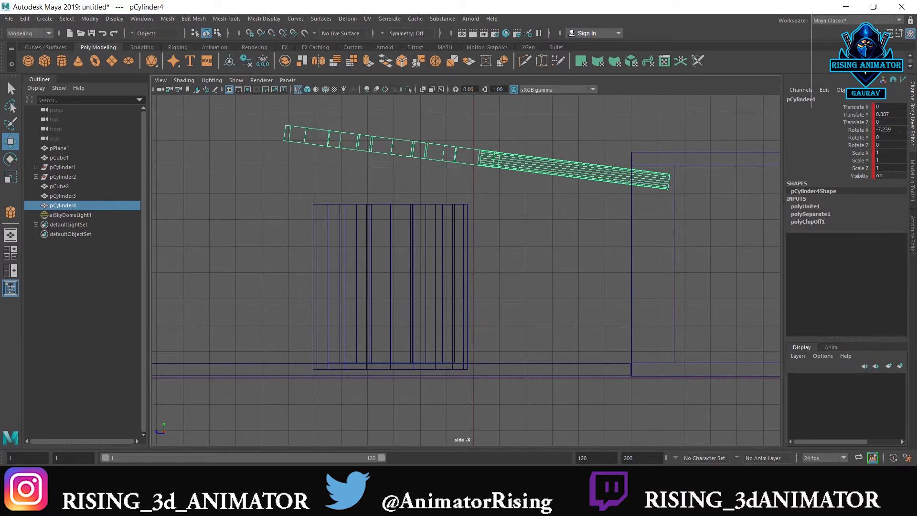
{"action": "key", "text": "alt+v"}
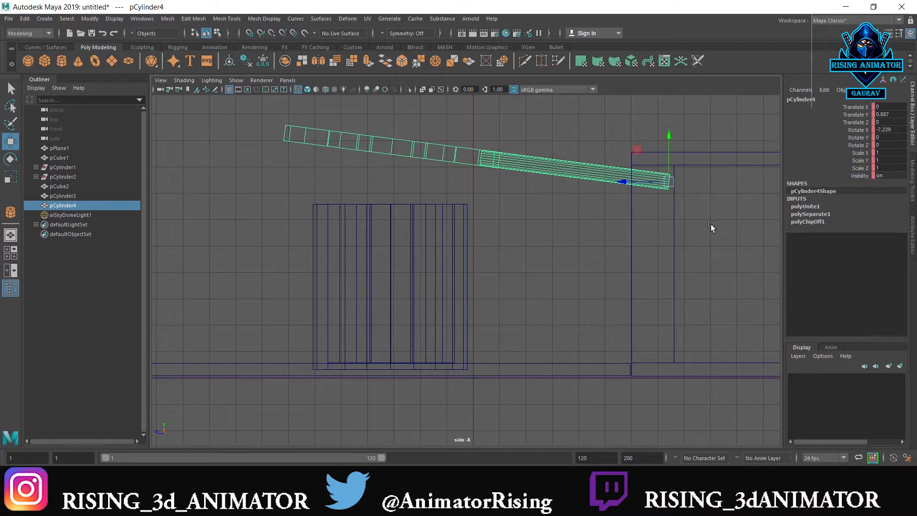
Level the raised disc and rod by setting Rotate X to 0
{"action": "key", "text": "e"}
{"action": "left_click_drag", "start_coordinate": [650, 149], "coordinate": [643, 145]}
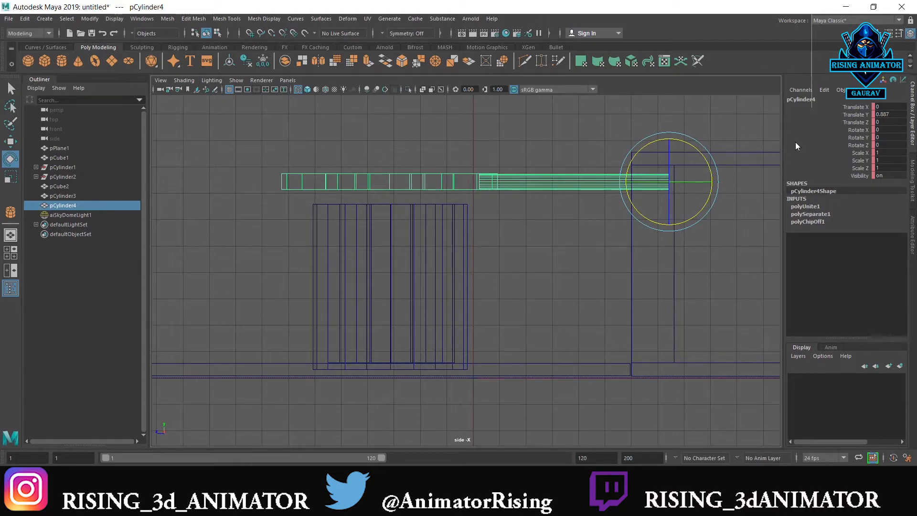
{"action": "left_click", "coordinate": [890, 115]}
{"action": "key", "text": "Return"}
{"action": "key", "text": "ctrl+z"}
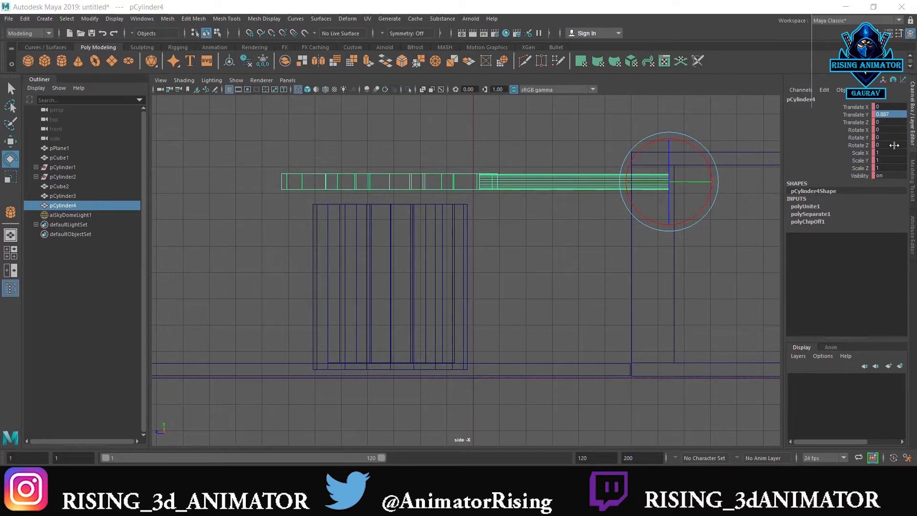
{"action": "key", "text": "ctrl+z"}
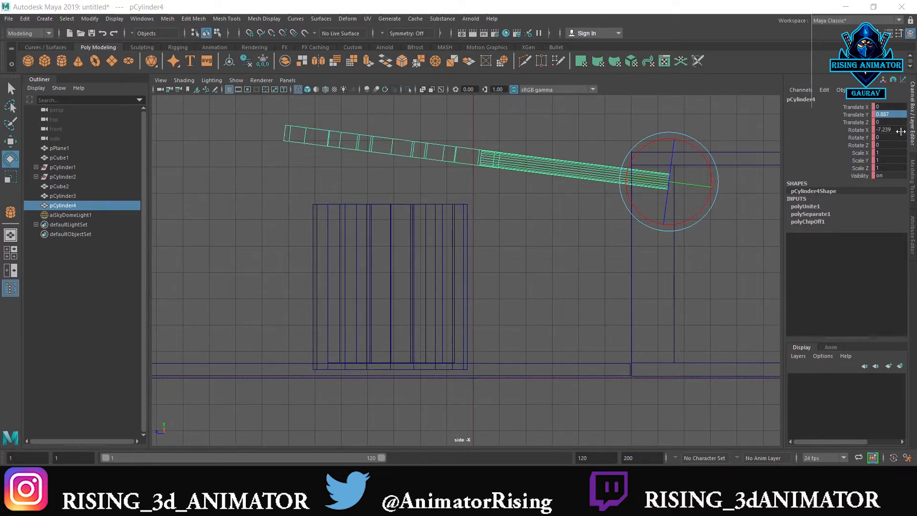
{"action": "left_click", "coordinate": [902, 131]}
{"action": "type", "text": "0"}
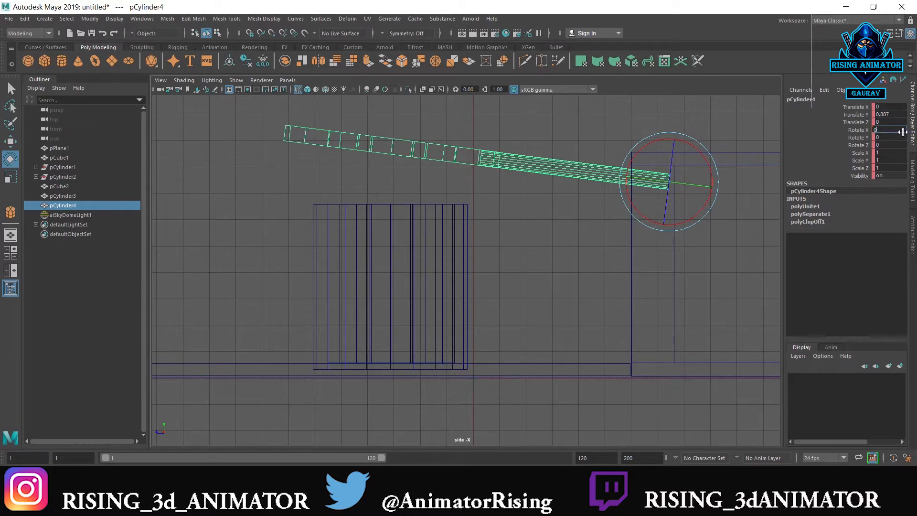
{"action": "key", "text": "Return"}
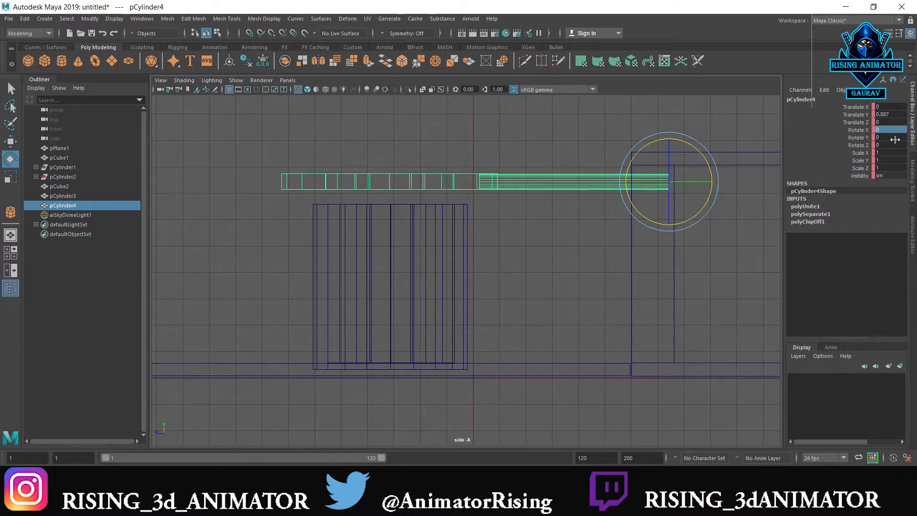
Key the translate, rotate and scale channels of the levelled disc and rod and play back the animation
{"action": "left_click", "coordinate": [859, 107]}
{"action": "left_click", "coordinate": [860, 168], "text": "shift"}
{"action": "right_click", "coordinate": [856, 162]}
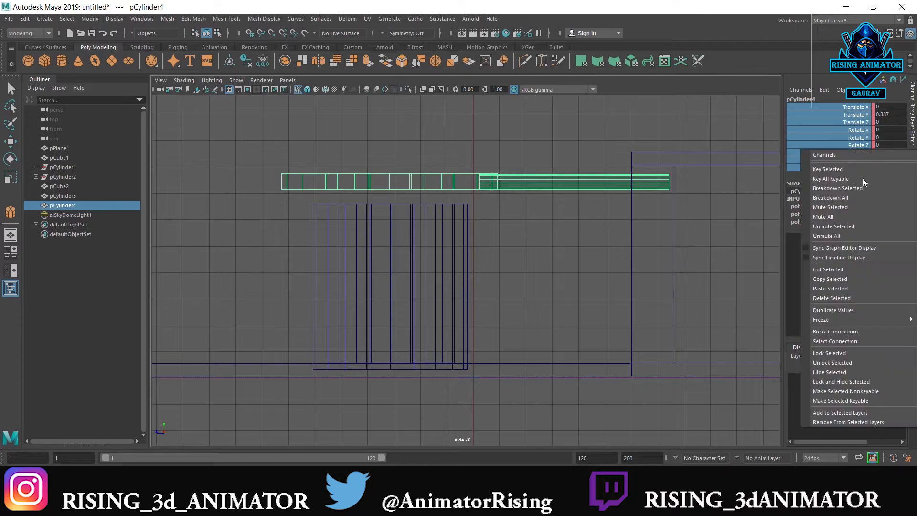
{"action": "left_click", "coordinate": [861, 171]}
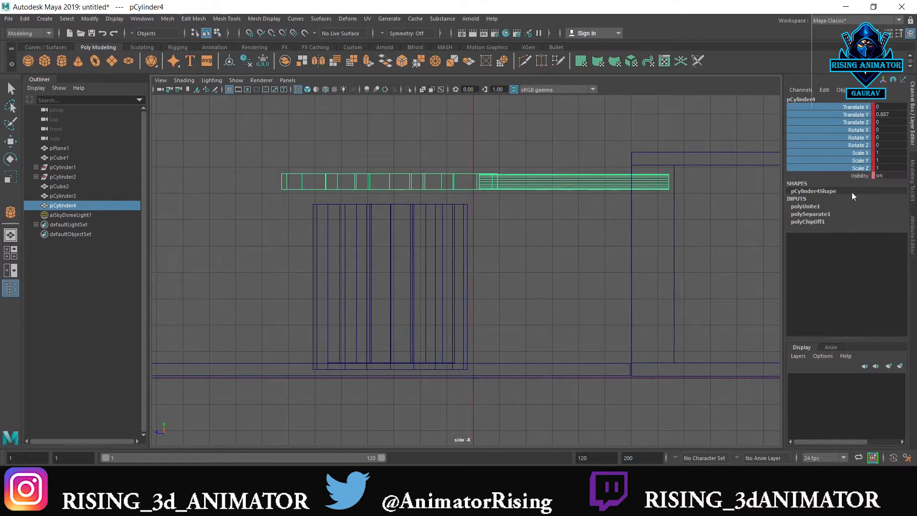
{"action": "key", "text": "comma"}
{"action": "key", "text": "alt+v"}
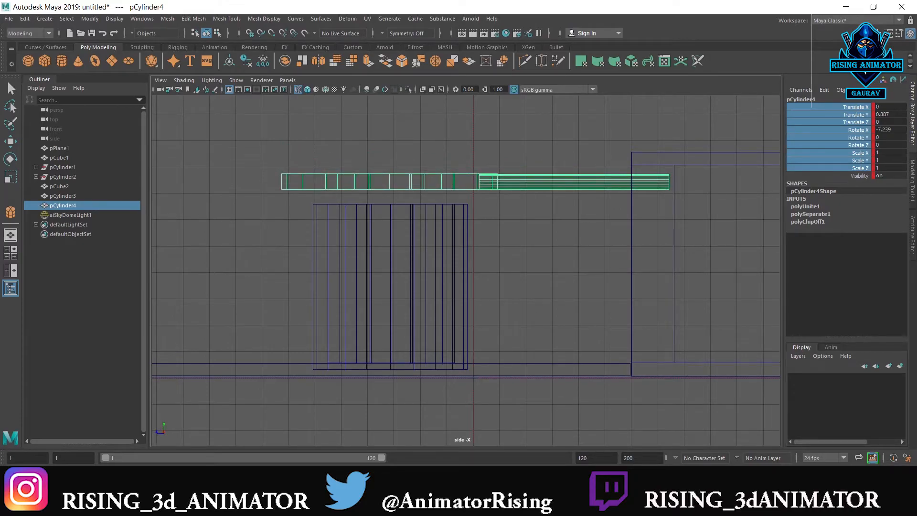
{"action": "key", "text": "alt+v"}
Try lowering the disc and rod to a Translate Y of -4.926, and undo all of their keyframed animation
{"action": "key", "text": "w"}
{"action": "left_click_drag", "start_coordinate": [668, 137], "coordinate": [677, 286]}
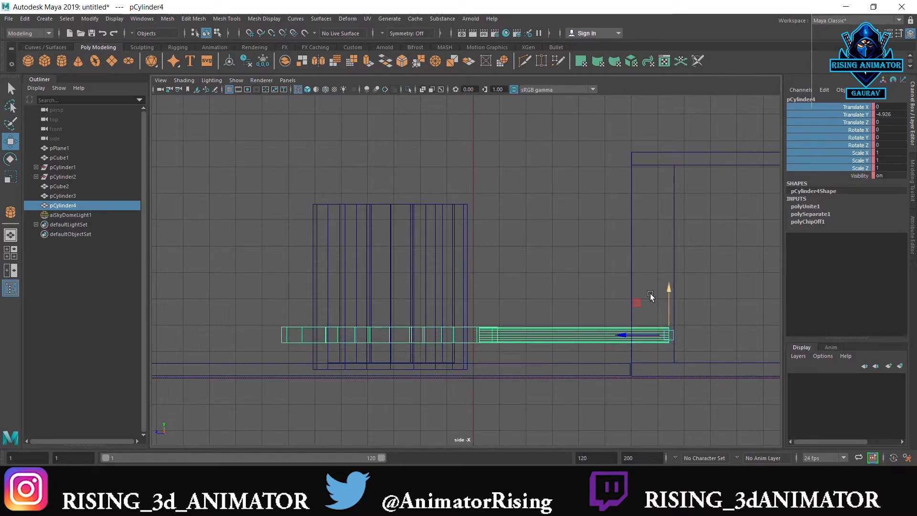
{"action": "key", "text": "ctrl+z"}
{"action": "key", "text": "ctrl+z"}
{"action": "key", "text": "ctrl+z"}
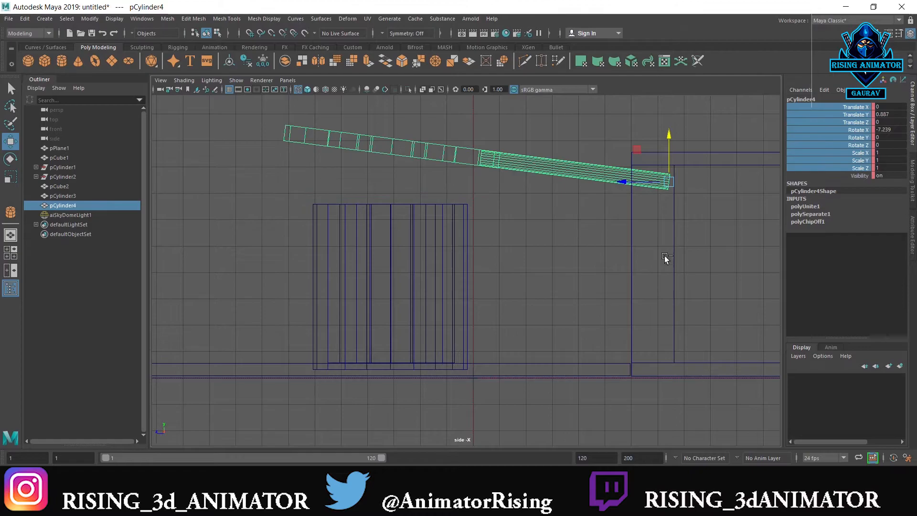
{"action": "key", "text": "ctrl+z"}
{"action": "key", "text": "ctrl+z"}
{"action": "key", "text": "ctrl+z"}
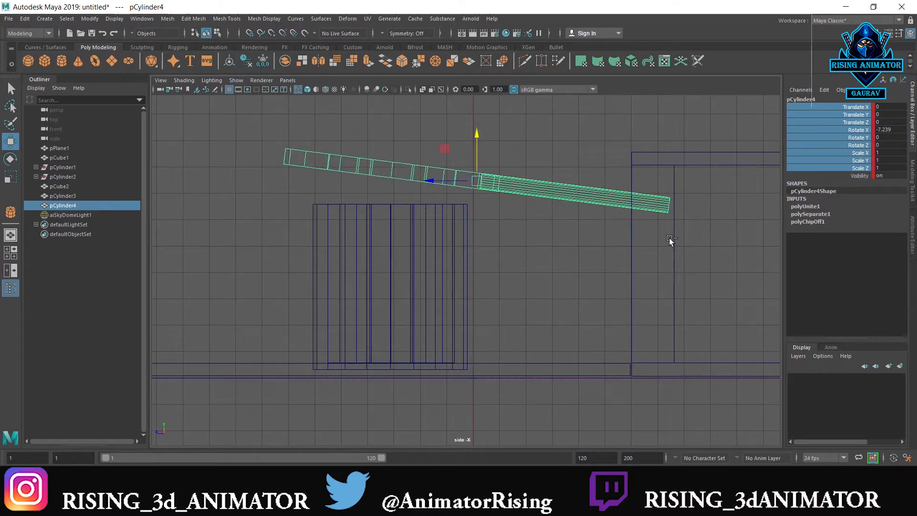
{"action": "key", "text": "ctrl+z"}
{"action": "key", "text": "ctrl+z"}
{"action": "key", "text": "ctrl+z"}
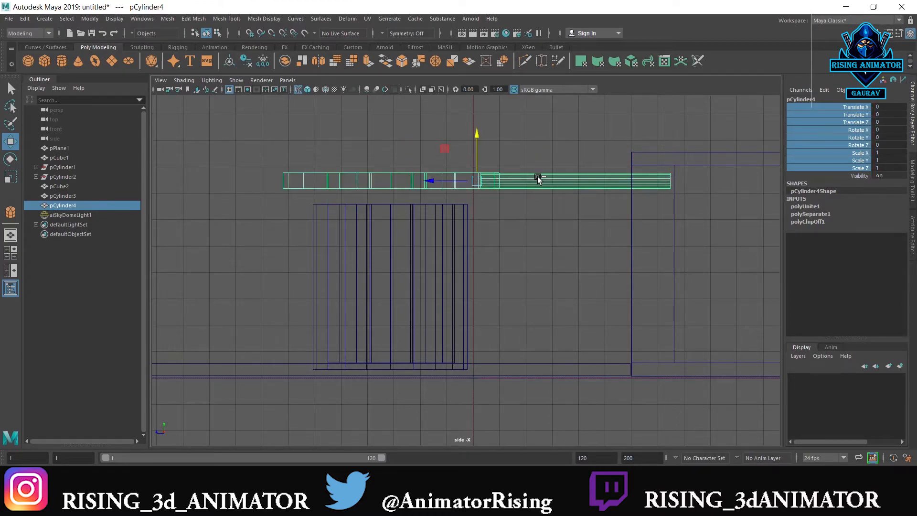
Undo the earlier scene edits back past the creation of the Arnold sky dome light
{"action": "key", "text": "ctrl+z"}
{"action": "key", "text": "ctrl+z"}
{"action": "key", "text": "ctrl+z"}
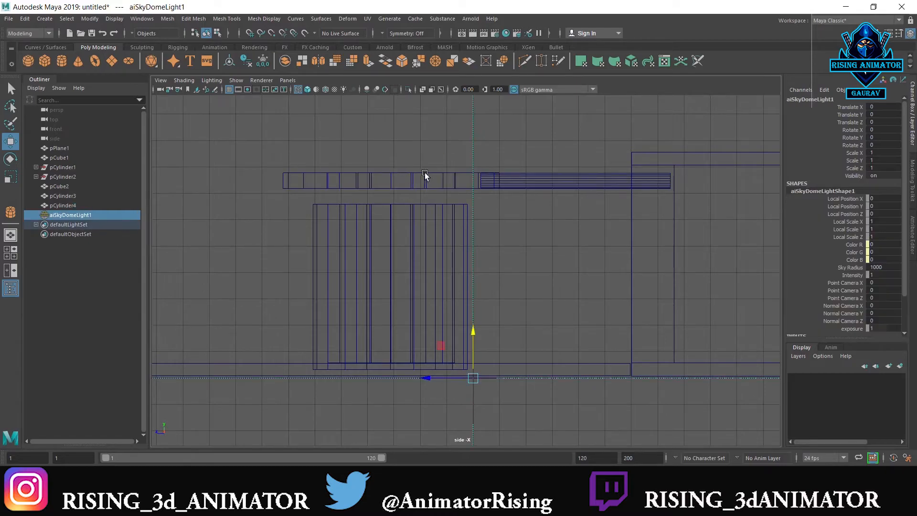
{"action": "key", "text": "ctrl+z"}
{"action": "key", "text": "ctrl+z"}
{"action": "key", "text": "ctrl+z"}
{"action": "key", "text": "ctrl+z"}
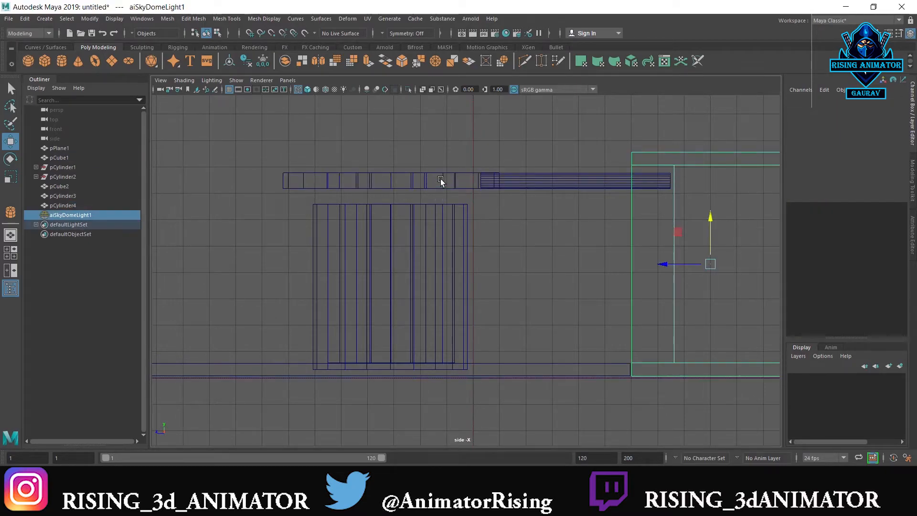
{"action": "key", "text": "ctrl+z"}
{"action": "key", "text": "ctrl+z"}
{"action": "key", "text": "ctrl+z"}
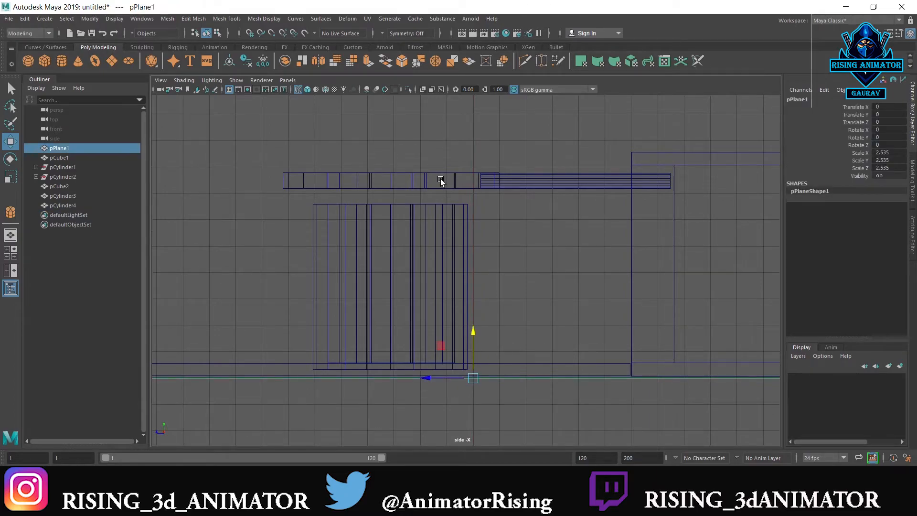
{"action": "key", "text": "ctrl+z"}
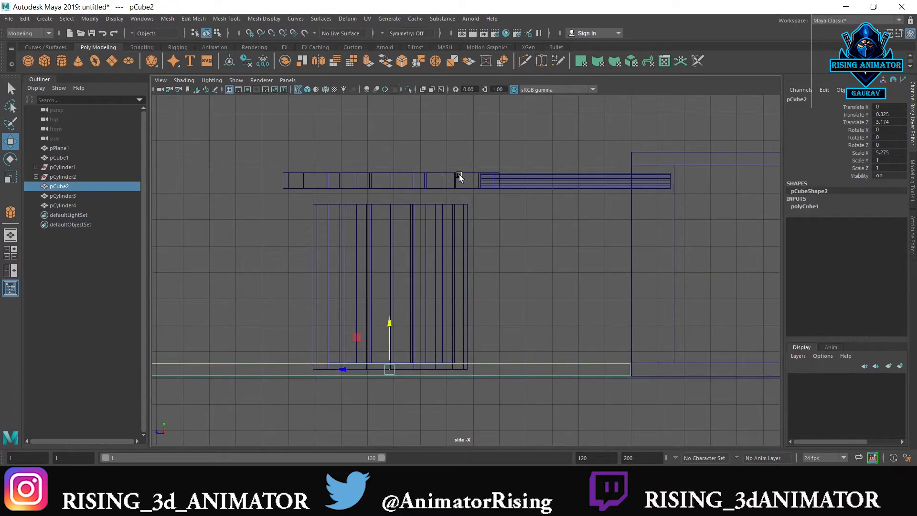
{"action": "key", "text": "ctrl+z"}
Separate the combined disc and rod into individual pieces and select the disc
{"action": "left_click", "coordinate": [503, 184]}
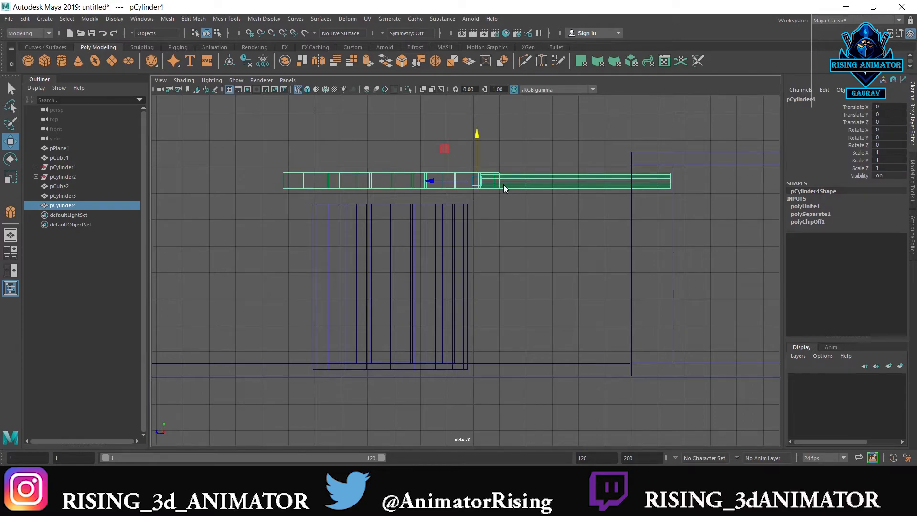
{"action": "right_click_drag", "start_coordinate": [503, 184], "coordinate": [502, 414], "text": "shift"}
{"action": "right_click_drag", "start_coordinate": [505, 358], "coordinate": [504, 349], "text": "shift"}
{"action": "left_click", "coordinate": [444, 182]}
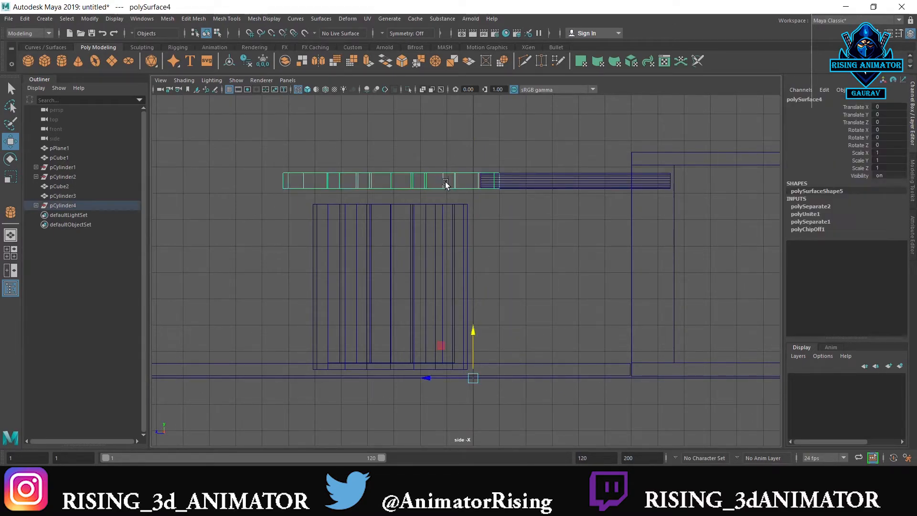
Try scaling the separated disc in the perspective view and undo the change
{"action": "key", "text": "space"}
Center the pivot of the star-holed disc and thicken the disc to a Scale Y of 1.301
{"action": "key", "text": "space"}
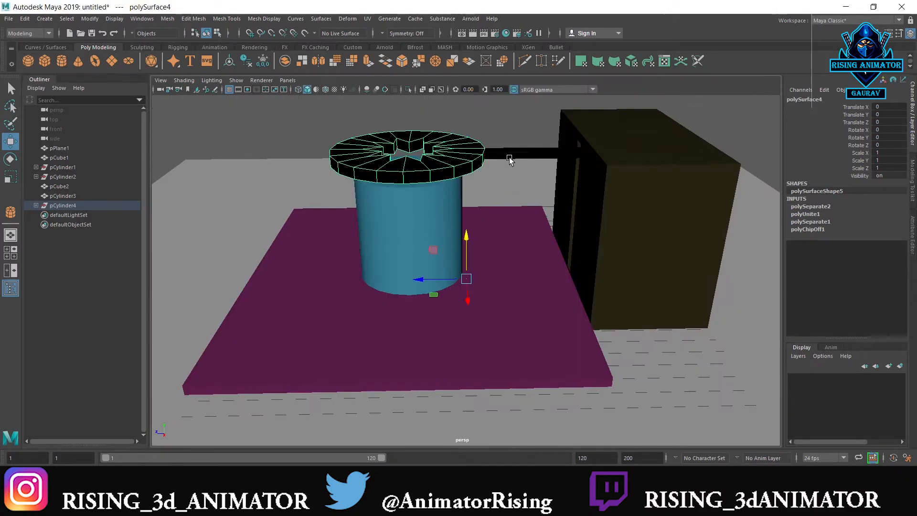
{"action": "key", "text": "r"}
{"action": "left_click_drag", "start_coordinate": [466, 239], "coordinate": [467, 226]}
{"action": "key", "text": "ctrl+z"}
{"action": "key", "text": "space"}
{"action": "left_click", "coordinate": [407, 138]}
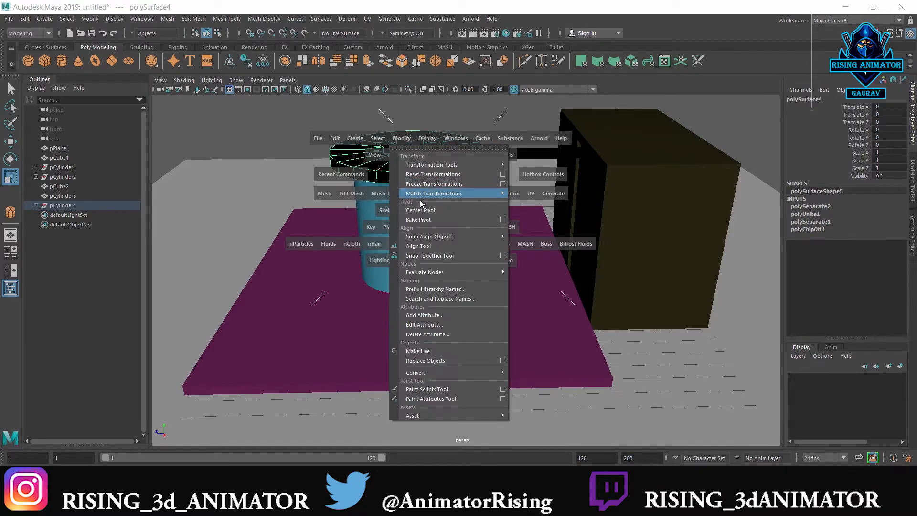
{"action": "left_click", "coordinate": [422, 209]}
{"action": "left_click_drag", "start_coordinate": [407, 120], "coordinate": [406, 93]}
Thicken the disc further in the side view to a Scale Y of 1.576
{"action": "key", "text": "space"}
{"action": "key", "text": "space"}
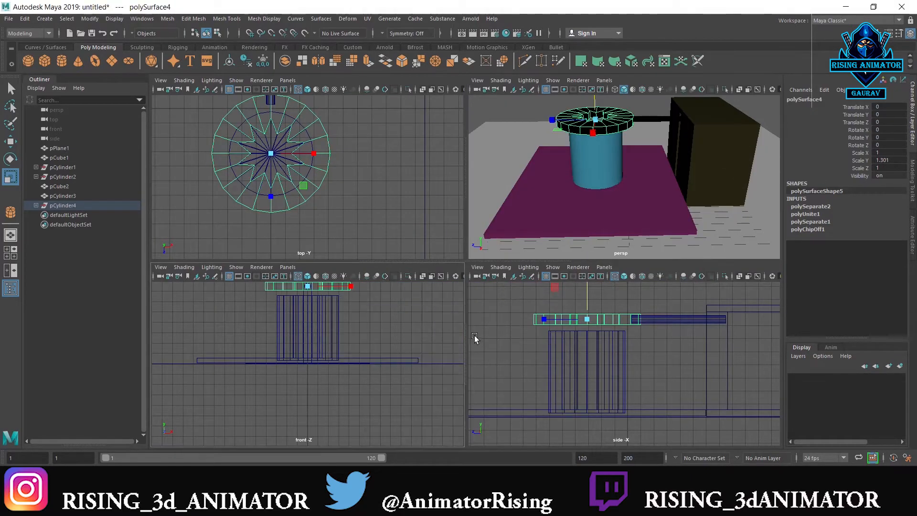
{"action": "key", "text": "space"}
{"action": "key", "text": "space"}
{"action": "scroll", "coordinate": [495, 325], "scroll_direction": "up", "scroll_amount": 1}
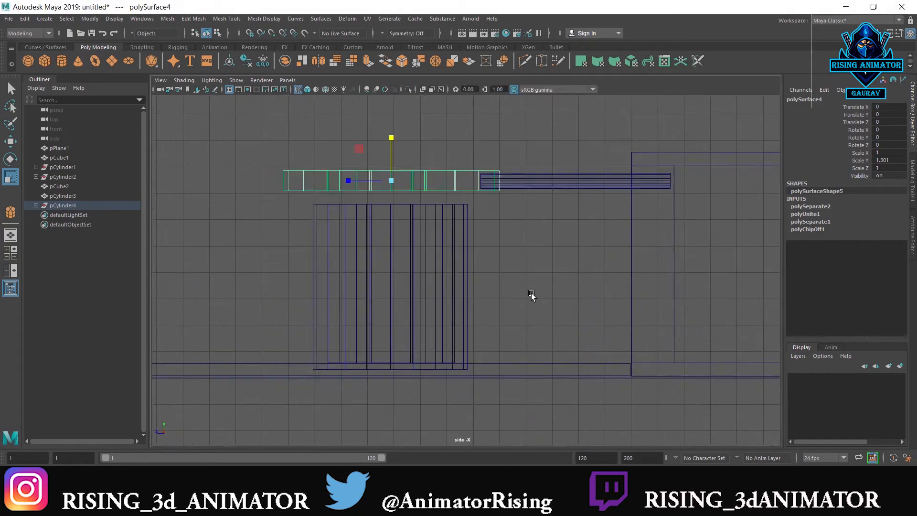
{"action": "scroll", "coordinate": [494, 325], "scroll_direction": "down", "scroll_amount": 1}
{"action": "middle_click_drag", "start_coordinate": [440, 241], "coordinate": [438, 329], "text": "alt"}
{"action": "scroll", "coordinate": [439, 296], "scroll_direction": "up", "scroll_amount": 2}
{"action": "scroll", "coordinate": [439, 296], "scroll_direction": "up", "scroll_amount": 2}
{"action": "scroll", "coordinate": [401, 277], "scroll_direction": "down", "scroll_amount": 4}
{"action": "scroll", "coordinate": [401, 290], "scroll_direction": "up", "scroll_amount": 2}
{"action": "left_click_drag", "start_coordinate": [368, 195], "coordinate": [376, 187]}
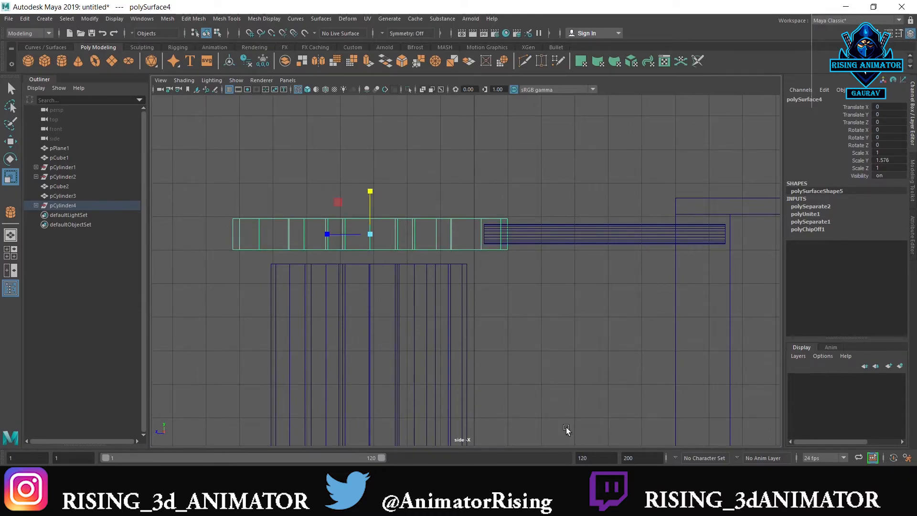
{"action": "scroll", "coordinate": [548, 356], "scroll_direction": "down", "scroll_amount": 3}
{"action": "middle_click_drag", "start_coordinate": [527, 356], "coordinate": [498, 345], "text": "alt"}
{"action": "scroll", "coordinate": [498, 356], "scroll_direction": "up", "scroll_amount": 1}
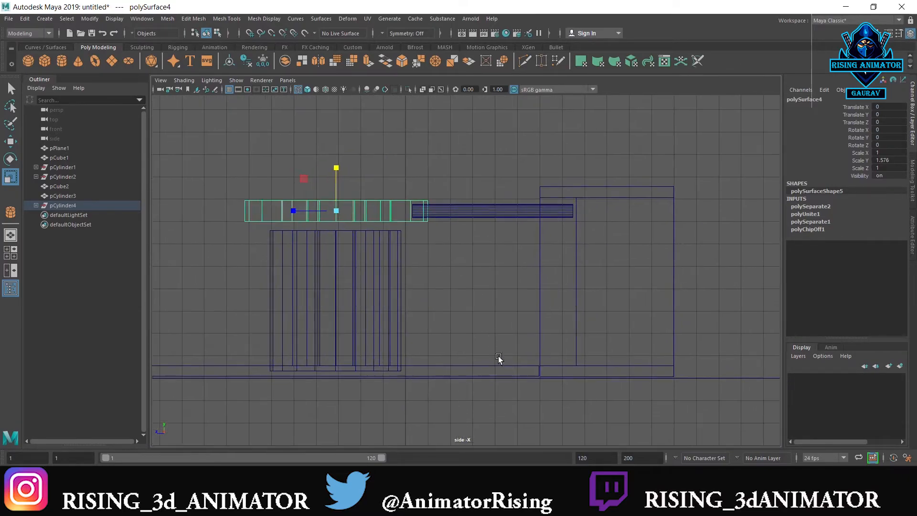
{"action": "scroll", "coordinate": [497, 356], "scroll_direction": "up", "scroll_amount": 1}
Combine the star-holed disc and the rod into a single mesh and select it for moving
{"action": "left_click", "coordinate": [469, 185]}
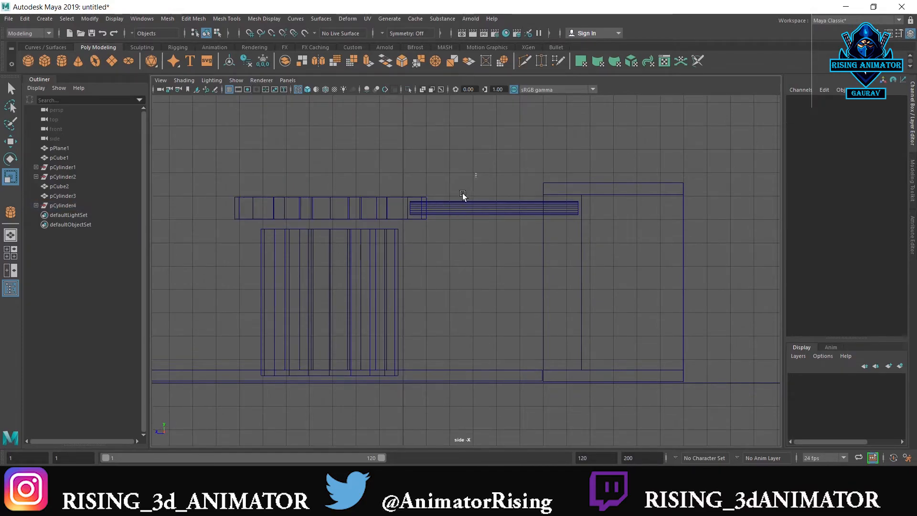
{"action": "left_click_drag", "start_coordinate": [410, 221], "coordinate": [411, 221]}
{"action": "right_click_drag", "start_coordinate": [420, 212], "coordinate": [492, 394], "text": "shift"}
{"action": "left_click", "coordinate": [438, 244]}
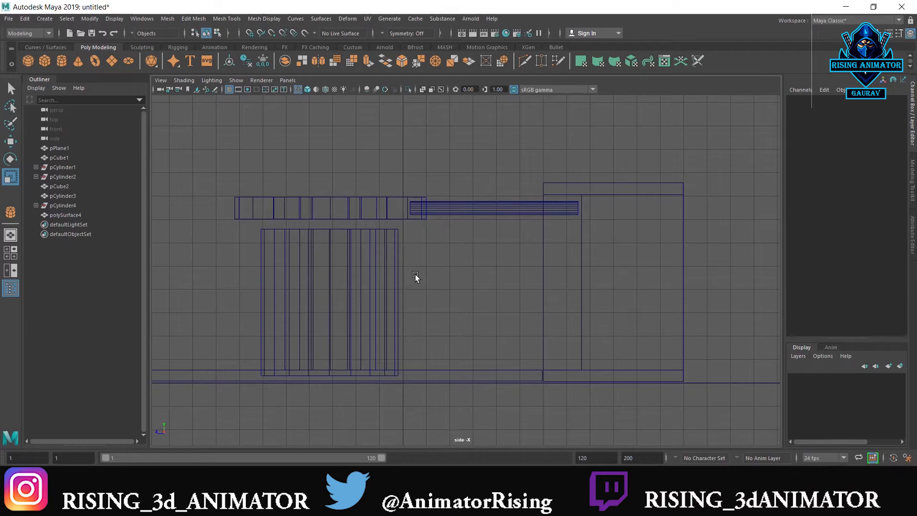
{"action": "left_click", "coordinate": [472, 211]}
{"action": "key", "text": "w"}
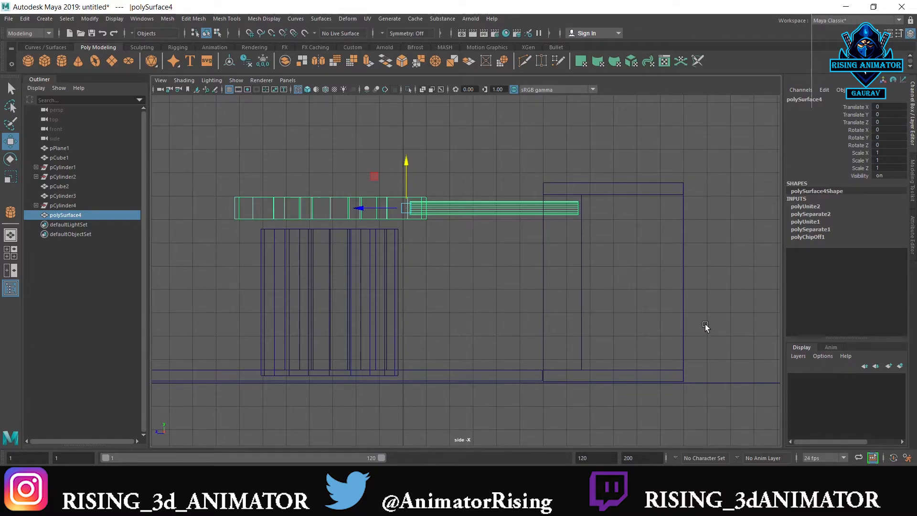
Key all transform and visibility channels of the combined disc and rod at their raised starting position
{"action": "left_click", "coordinate": [867, 107]}
{"action": "left_click", "coordinate": [860, 176], "text": "shift"}
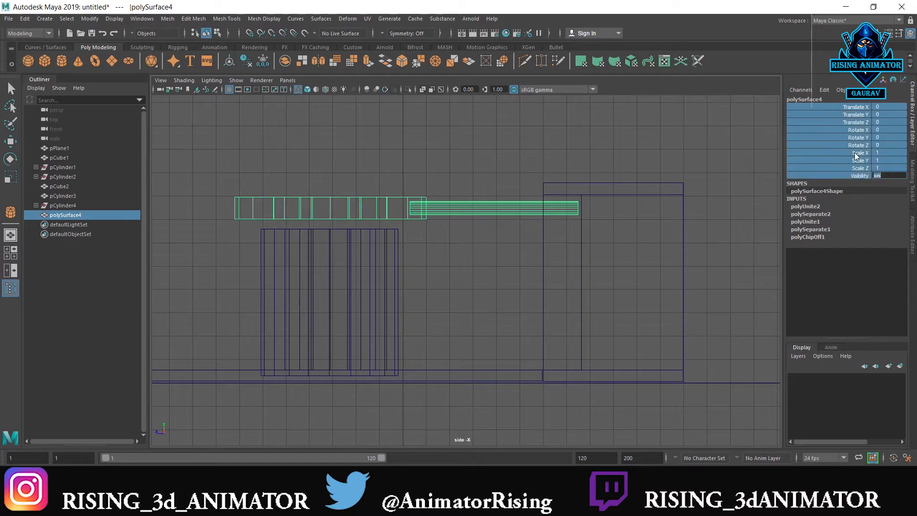
{"action": "right_click", "coordinate": [854, 154]}
{"action": "left_click", "coordinate": [849, 173]}
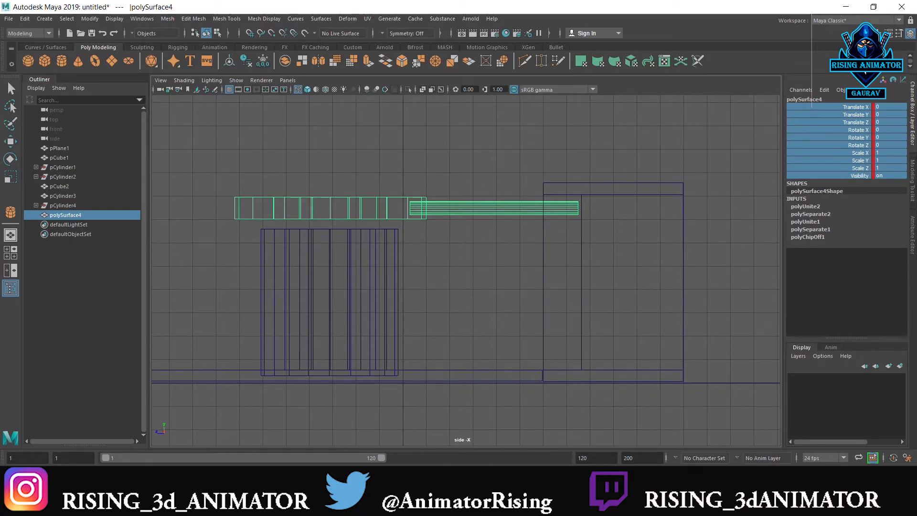
{"action": "right_click", "coordinate": [823, 138]}
{"action": "left_click", "coordinate": [473, 210]}
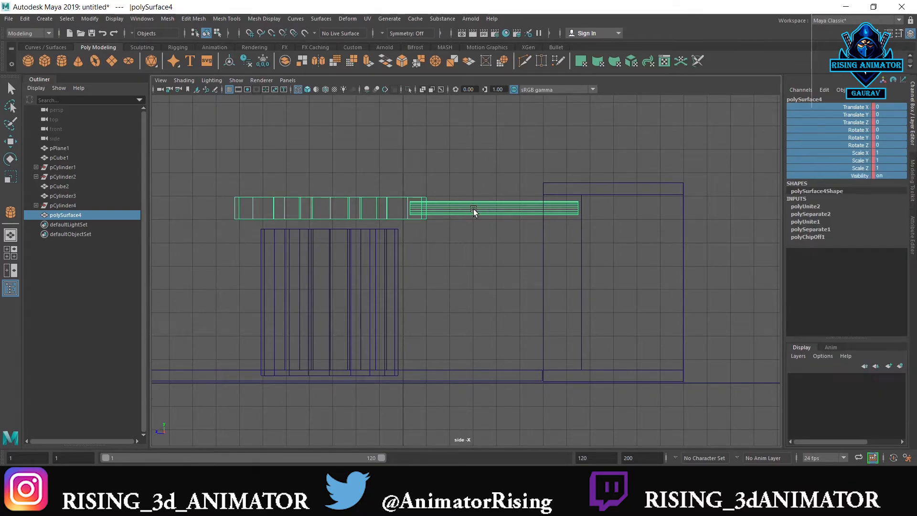
Lower the combined disc and rod to a Translate Y of -6.455, key all channels, and preview the motion
{"action": "key", "text": "w"}
{"action": "left_click_drag", "start_coordinate": [408, 167], "coordinate": [418, 315]}
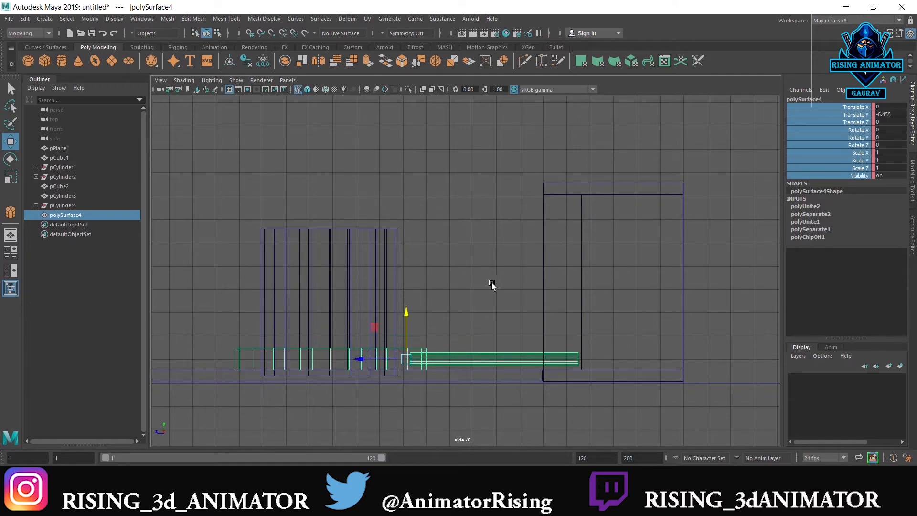
{"action": "right_click", "coordinate": [845, 152]}
{"action": "left_click", "coordinate": [839, 167]}
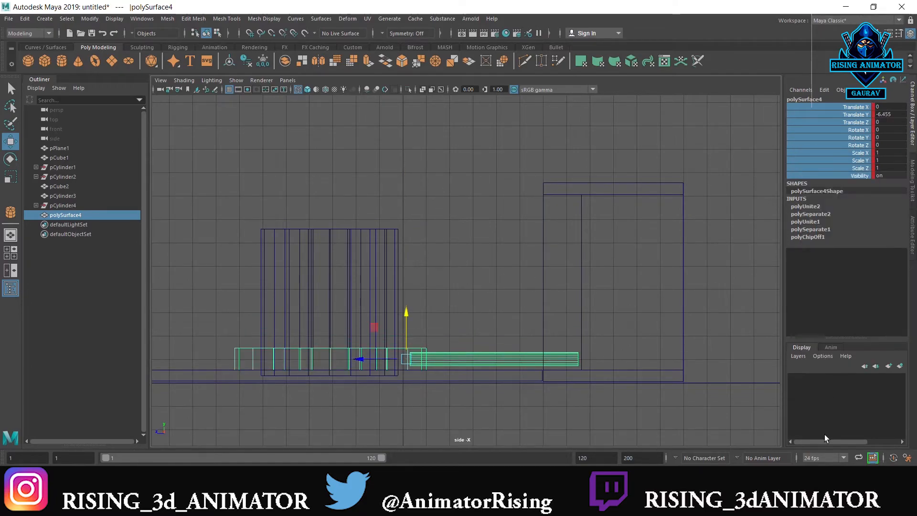
{"action": "key", "text": "alt+shift+v"}
{"action": "key", "text": "alt+v"}
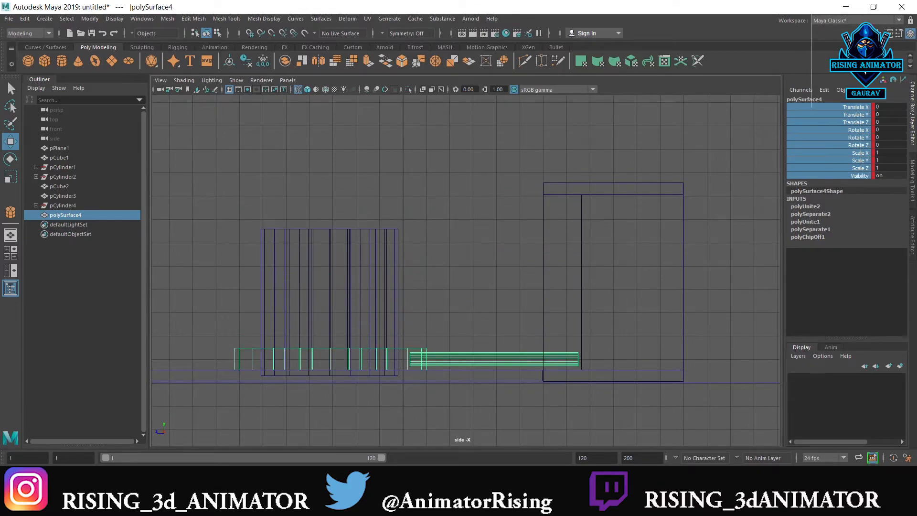
{"action": "key", "text": "Escape"}
Raise the combined disc and rod to a Translate Y of -0.163 and key all channels
{"action": "left_click_drag", "start_coordinate": [408, 314], "coordinate": [465, 166]}
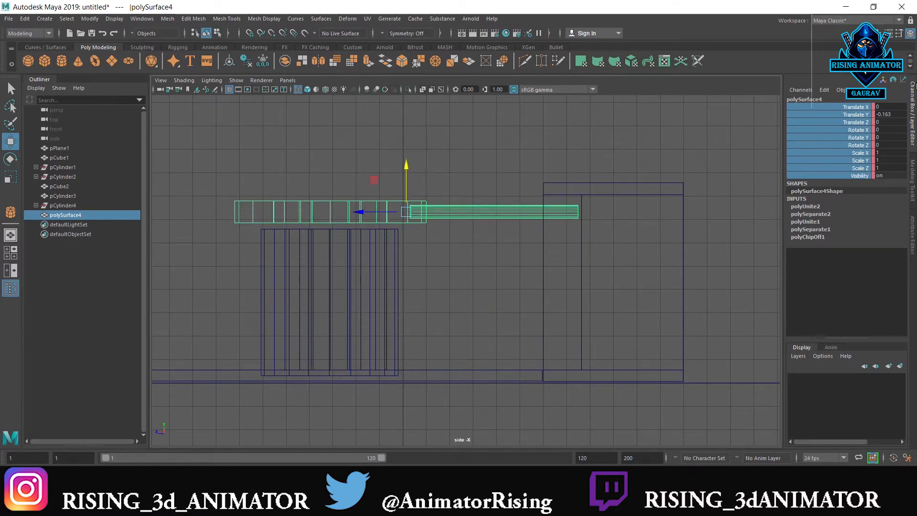
{"action": "right_click", "coordinate": [915, 84]}
{"action": "right_click", "coordinate": [853, 137]}
{"action": "left_click", "coordinate": [846, 158]}
Play the disc and rod animation repeatedly from the start to check its up-and-down motion
{"action": "key", "text": "alt+shift+v"}
{"action": "key", "text": "alt+v"}
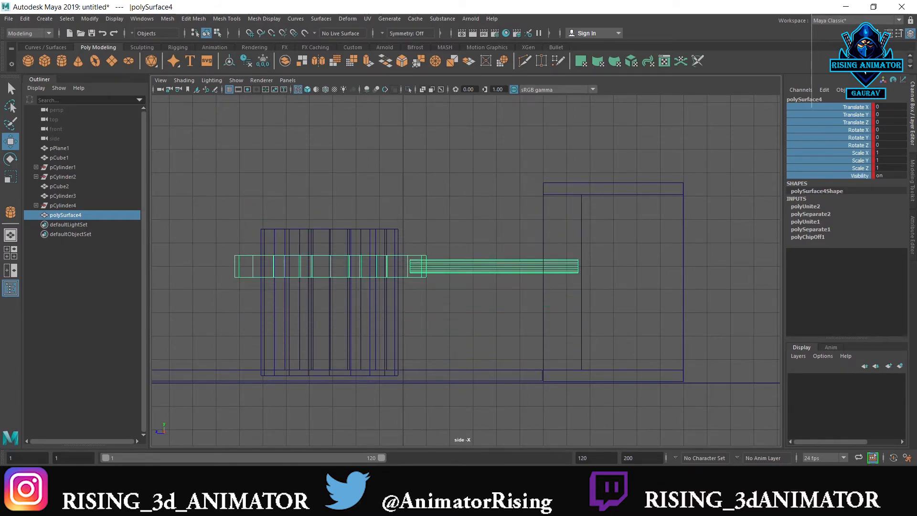
{"action": "key", "text": "alt+v"}
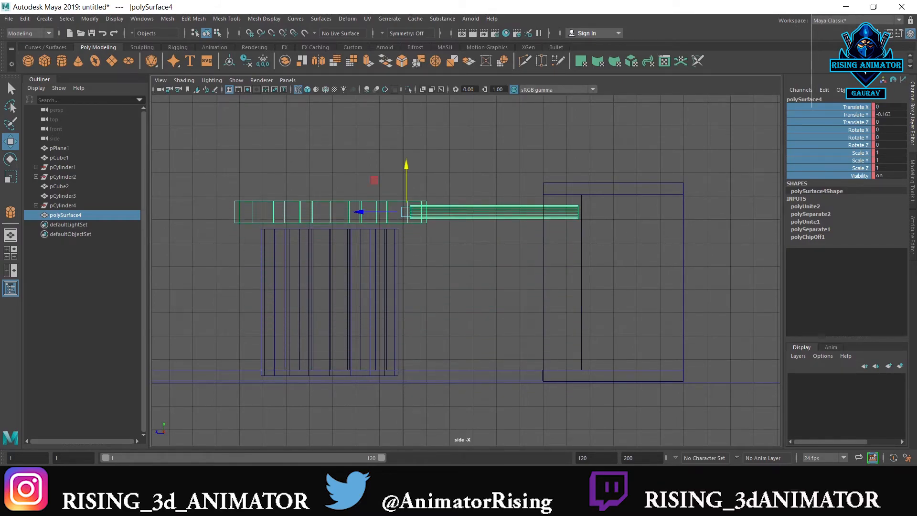
{"action": "key", "text": "alt+shift+v"}
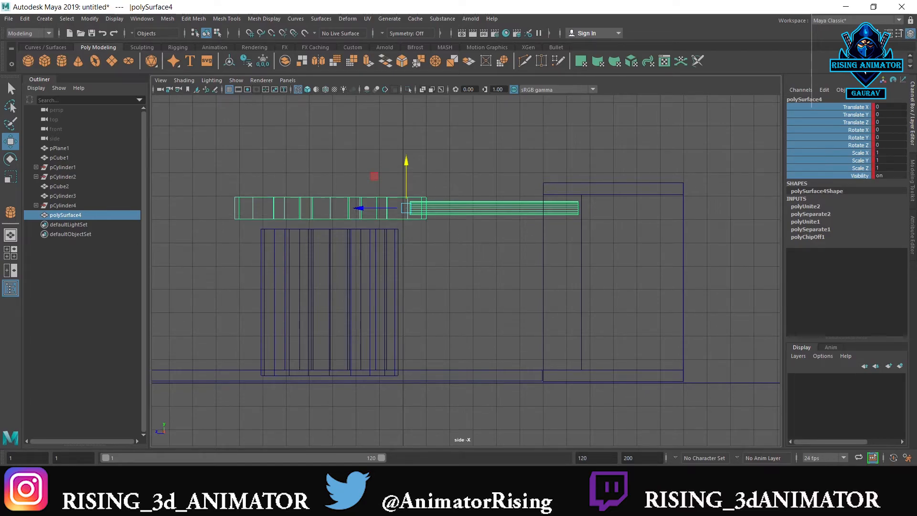
{"action": "key", "text": "alt+v"}
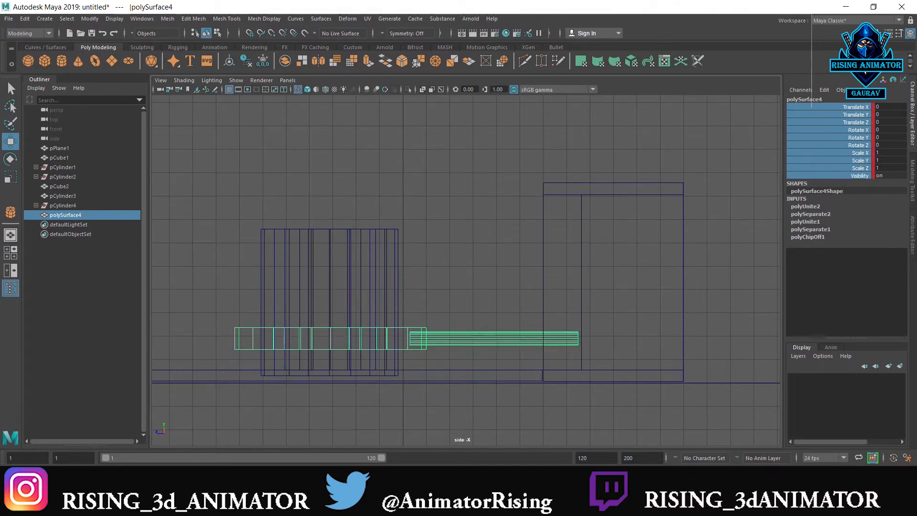
{"action": "key", "text": "alt+v"}
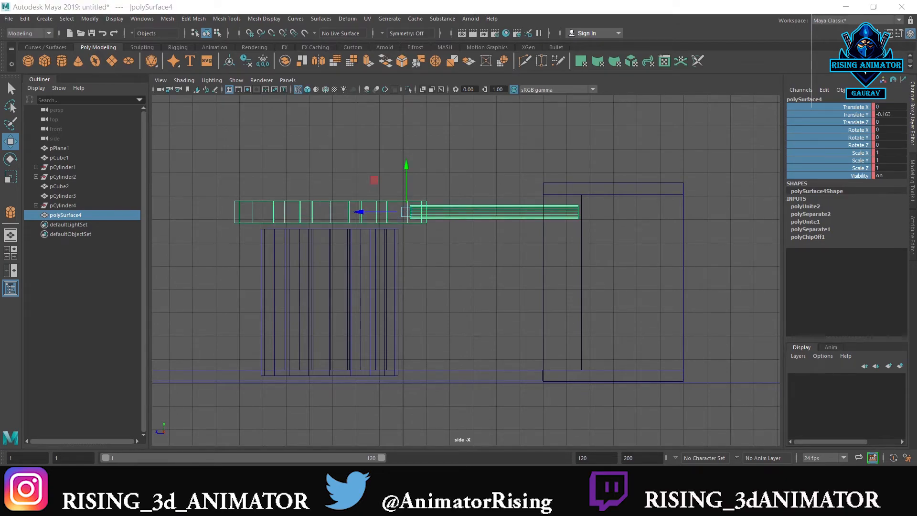
{"action": "key", "text": "alt+shift+v"}
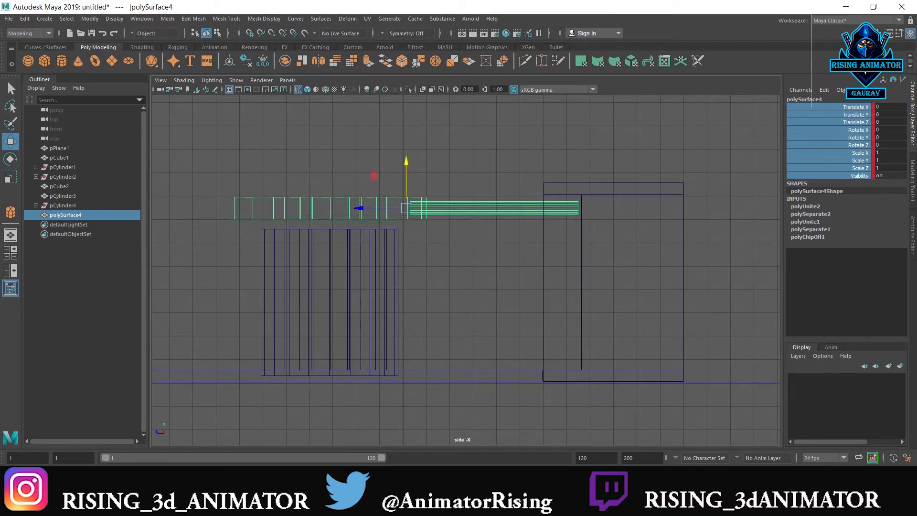
{"action": "key", "text": "alt+v"}
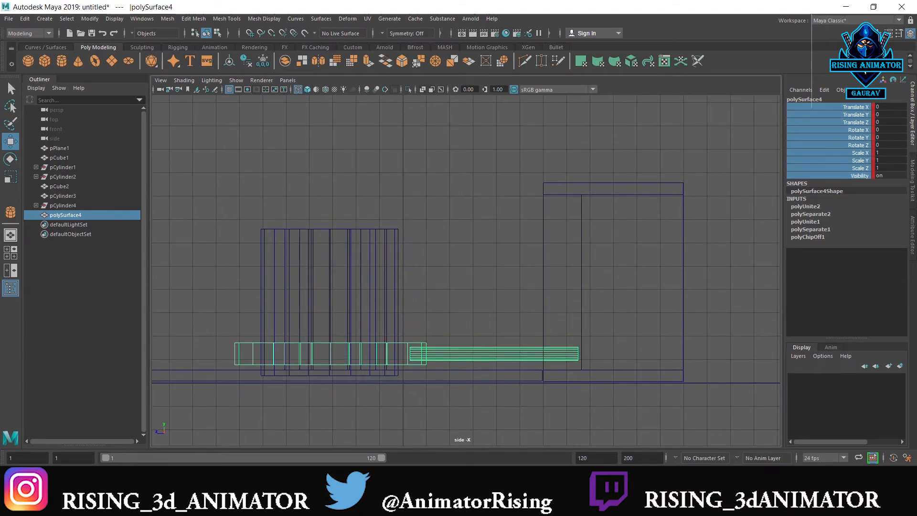
{"action": "key", "text": "alt+v"}
{"action": "right_click", "coordinate": [827, 176]}
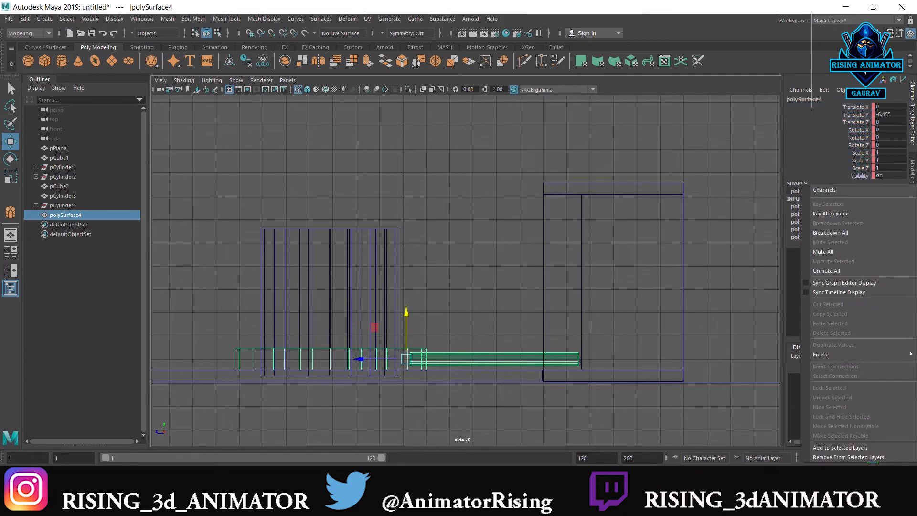
{"action": "key", "text": "Escape"}
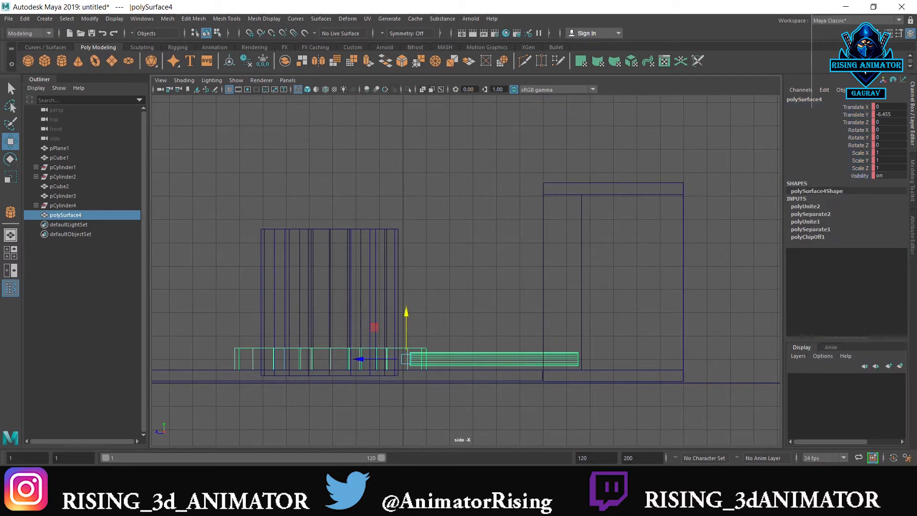
Raise the combined disc and rod from the lowered position to a Translate Y of 0.061 and key all channels
{"action": "right_click", "coordinate": [859, 134]}
{"action": "left_click", "coordinate": [854, 106]}
{"action": "left_click", "coordinate": [858, 175], "text": "shift"}
{"action": "right_click", "coordinate": [850, 177]}
{"action": "left_click", "coordinate": [860, 323]}
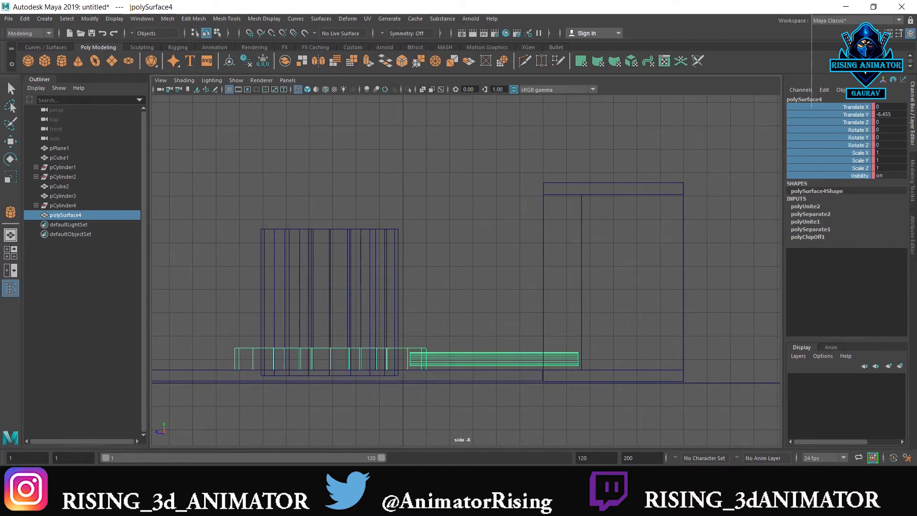
{"action": "left_click_drag", "start_coordinate": [404, 319], "coordinate": [471, 164]}
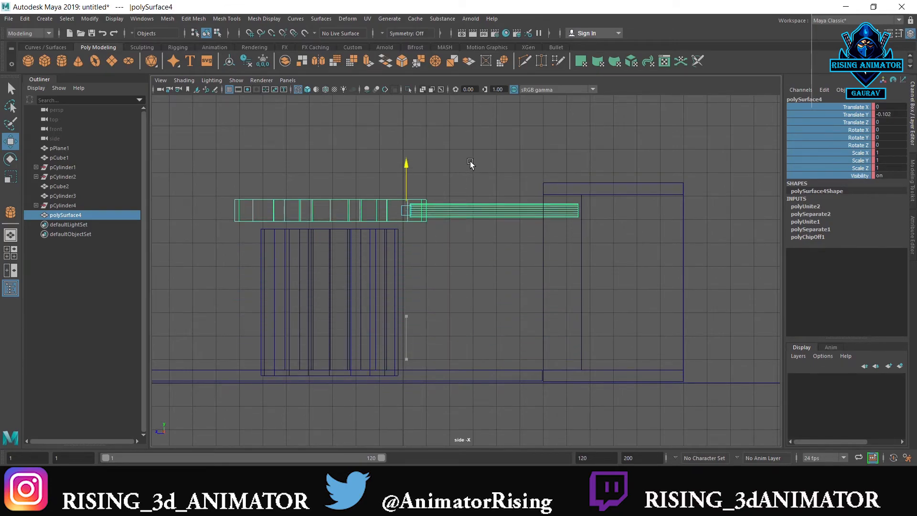
{"action": "right_click", "coordinate": [874, 132]}
{"action": "left_click", "coordinate": [847, 100]}
{"action": "left_click_drag", "start_coordinate": [850, 106], "coordinate": [855, 177]}
{"action": "right_click", "coordinate": [849, 153]}
{"action": "left_click", "coordinate": [855, 174]}
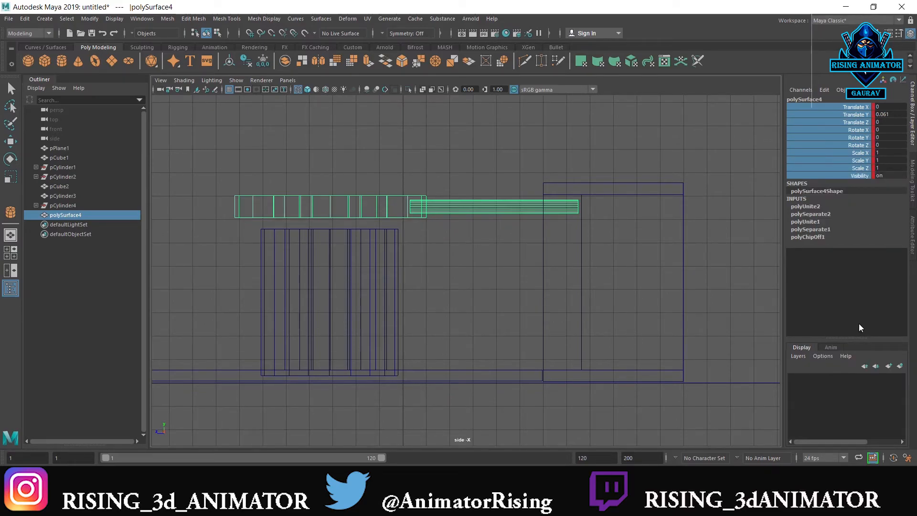
Play back the extended disc and rod animation to check the added upward movement
{"action": "left_click", "coordinate": [797, 477]}
{"action": "key", "text": "alt+v"}
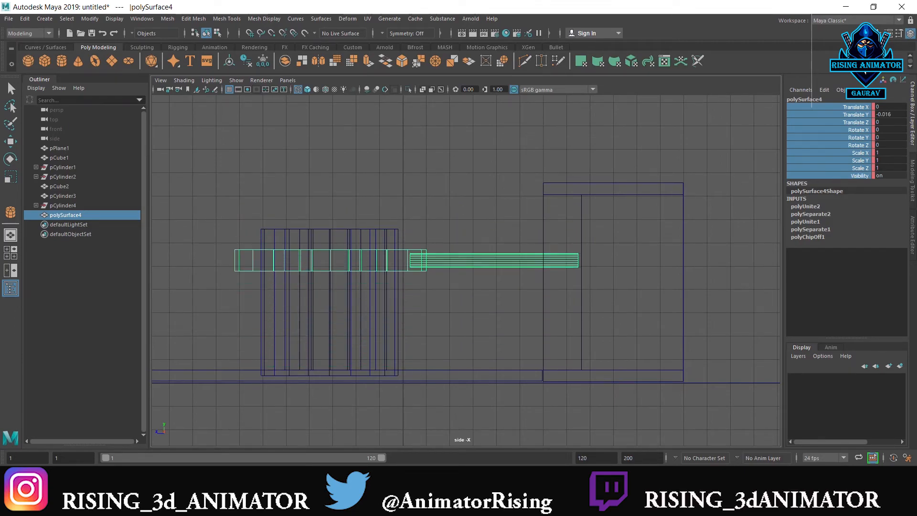
{"action": "key", "text": "Caps_Lock"}
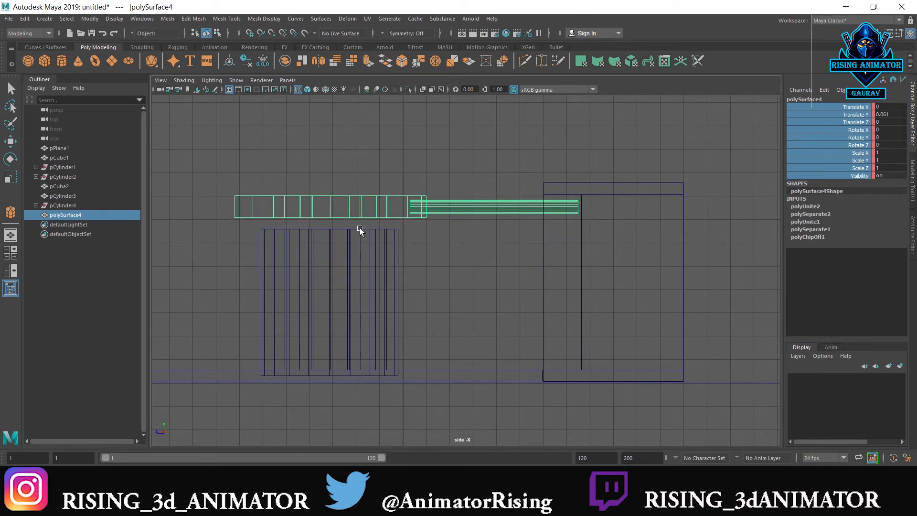
Key all channels of the blue cylinder at the frame where the descending disc reaches its upper edge
{"action": "left_click", "coordinate": [389, 236]}
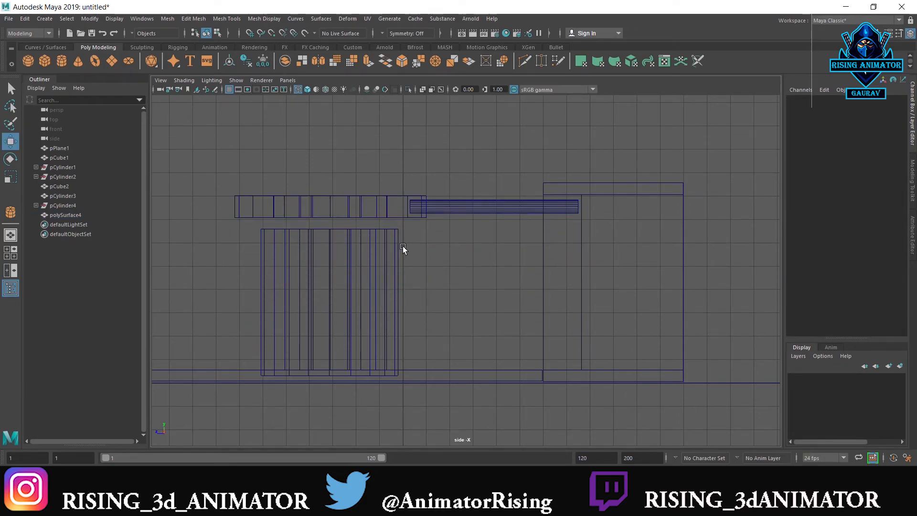
{"action": "left_click", "coordinate": [389, 262]}
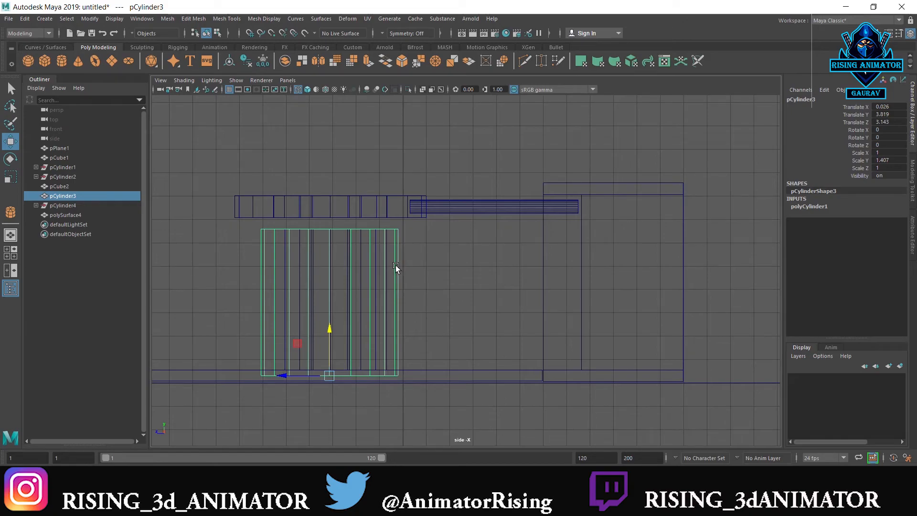
{"action": "key", "text": "r"}
{"action": "left_click_drag", "start_coordinate": [329, 332], "coordinate": [330, 341]}
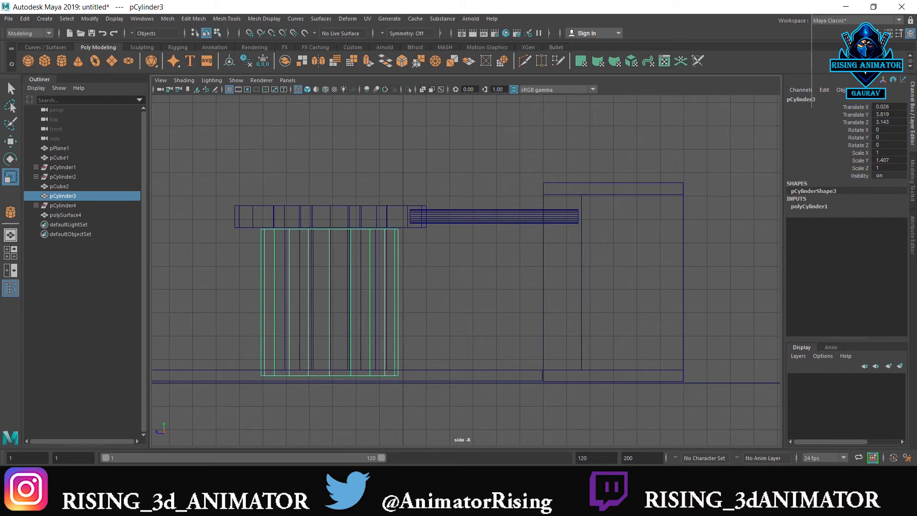
{"action": "left_click_drag", "start_coordinate": [855, 108], "coordinate": [863, 173]}
{"action": "right_click", "coordinate": [864, 173]}
{"action": "left_click", "coordinate": [849, 185]}
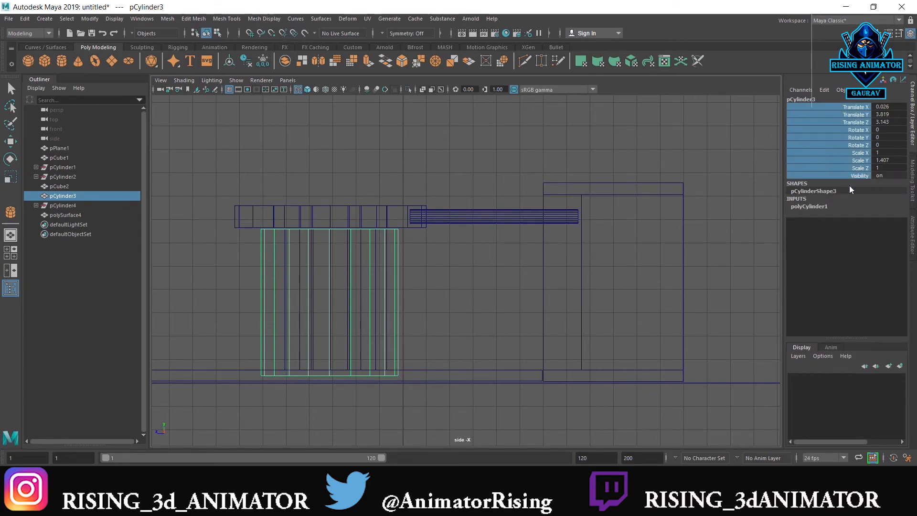
At a later frame, shorten the blue cylinder to a Scale Y of 1.032 to match the lowered disc and key its channels
{"action": "left_click_drag", "start_coordinate": [210, 476], "coordinate": [267, 476]}
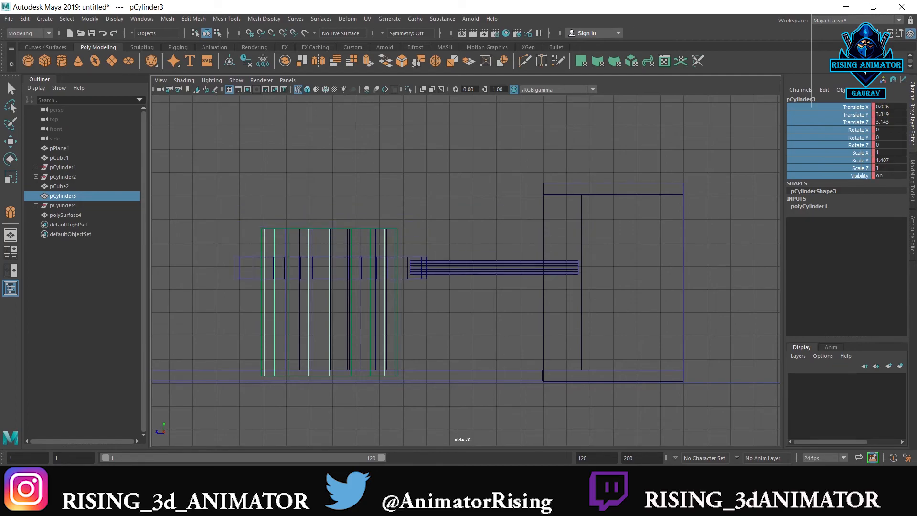
{"action": "key", "text": "r"}
{"action": "left_click_drag", "start_coordinate": [329, 332], "coordinate": [330, 346]}
{"action": "right_click", "coordinate": [809, 172]}
{"action": "left_click", "coordinate": [817, 187]}
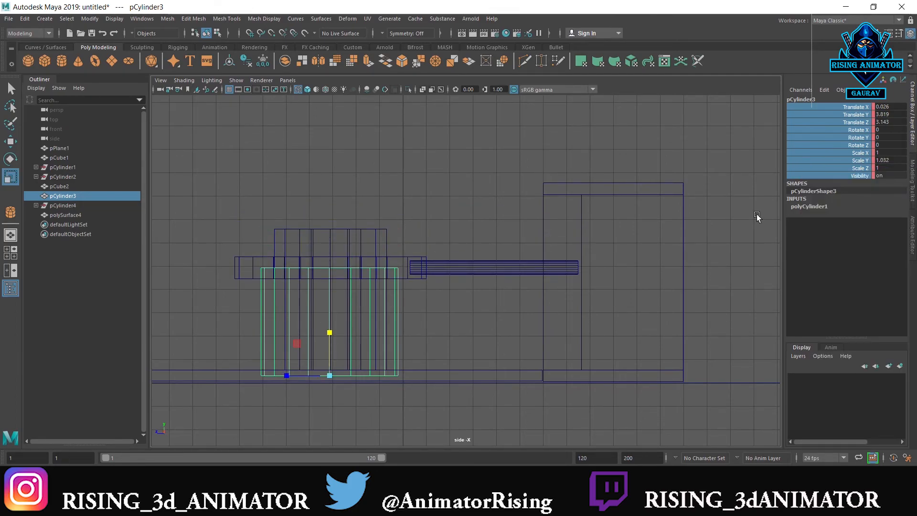
At a later frame of the descent, shorten the blue cylinder to a Scale Y of 0.504 to follow the disc and key its channels
{"action": "left_click_drag", "start_coordinate": [267, 476], "coordinate": [315, 476]}
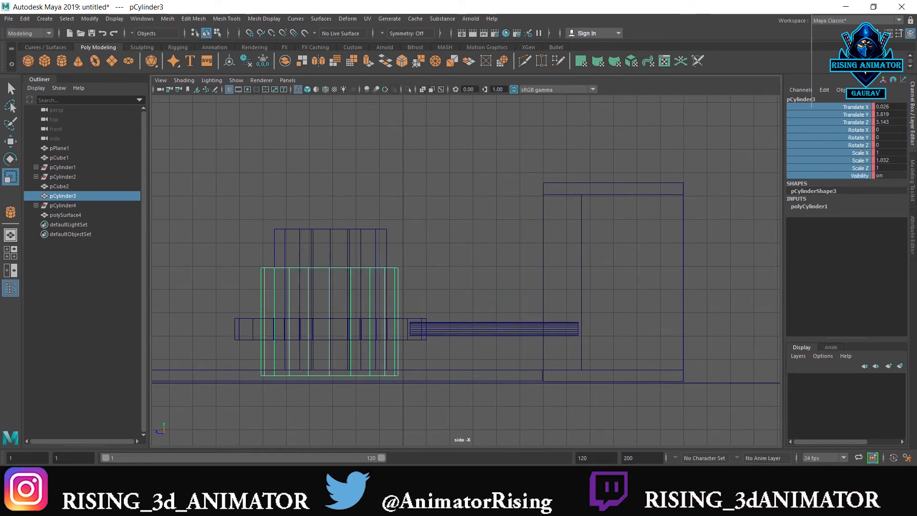
{"action": "left_click_drag", "start_coordinate": [327, 332], "coordinate": [326, 354]}
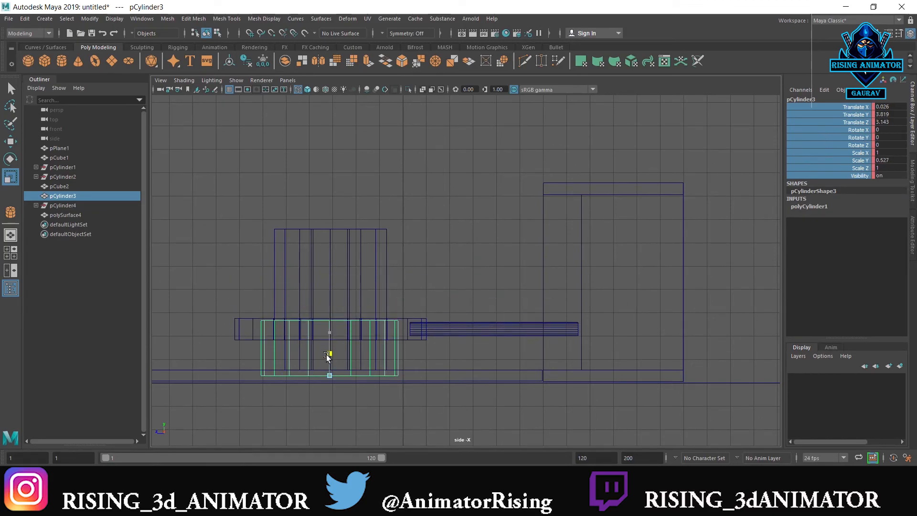
{"action": "right_click", "coordinate": [814, 145]}
{"action": "left_click", "coordinate": [818, 165]}
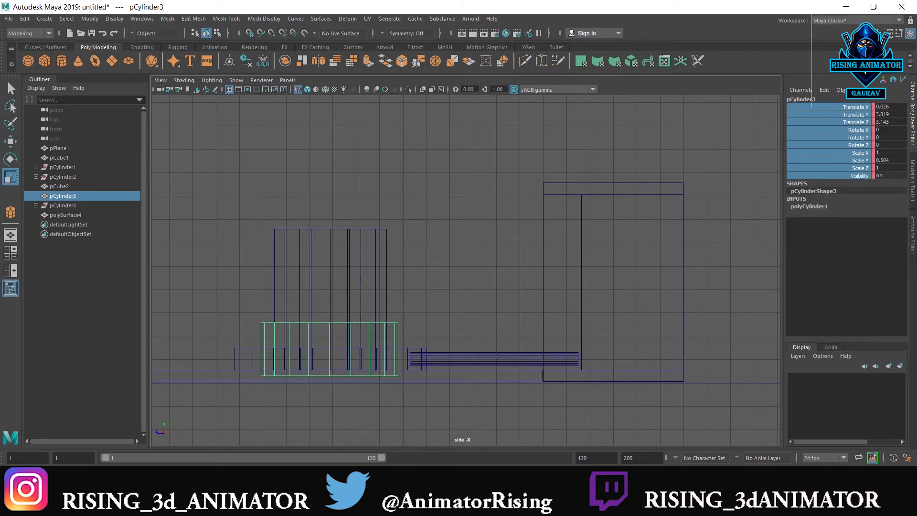
With the disc at its lower position, reduce the blue cylinder to a Scale Y of 0.185 and key its channels
{"action": "left_click_drag", "start_coordinate": [332, 333], "coordinate": [330, 362]}
{"action": "right_click", "coordinate": [812, 157]}
{"action": "left_click", "coordinate": [815, 173]}
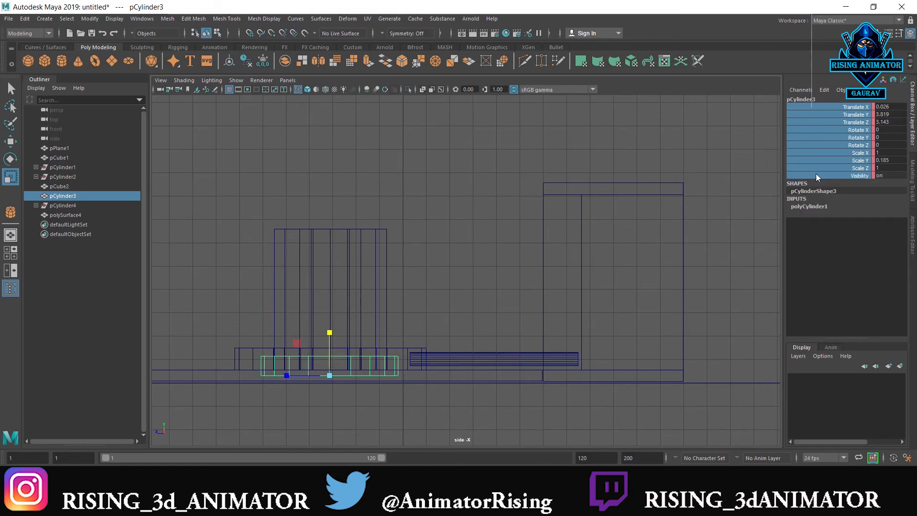
Flatten the blue cylinder to a Scale Y of 0.037, within the base thickness, and key its channels
{"action": "key", "text": "alt+v"}
{"action": "left_click_drag", "start_coordinate": [328, 331], "coordinate": [329, 371]}
{"action": "right_click", "coordinate": [862, 131]}
{"action": "left_click", "coordinate": [859, 147]}
{"action": "right_click", "coordinate": [859, 149]}
{"action": "left_click", "coordinate": [850, 168]}
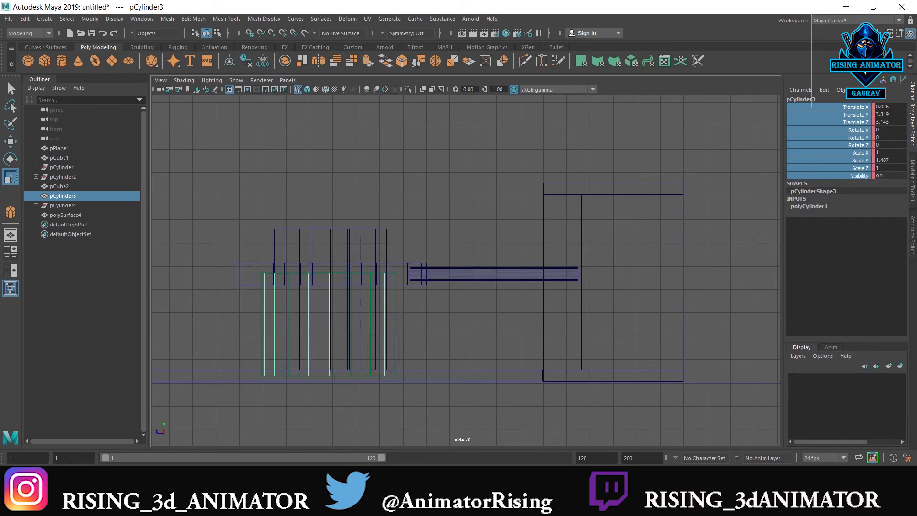
Play back the compression, then correct the blue cylinder's Y scale to match the disc at an in-between frame and key its channels
{"action": "key", "text": "alt+v"}
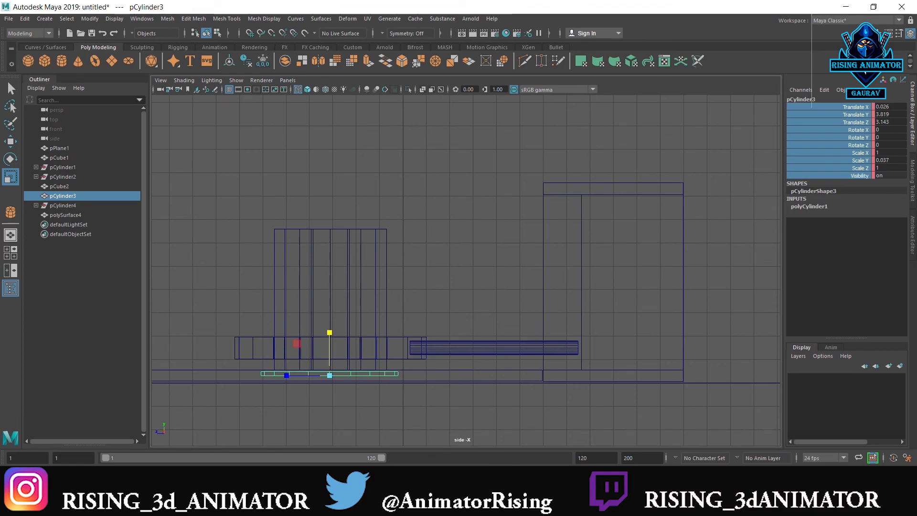
{"action": "key", "text": "alt+v"}
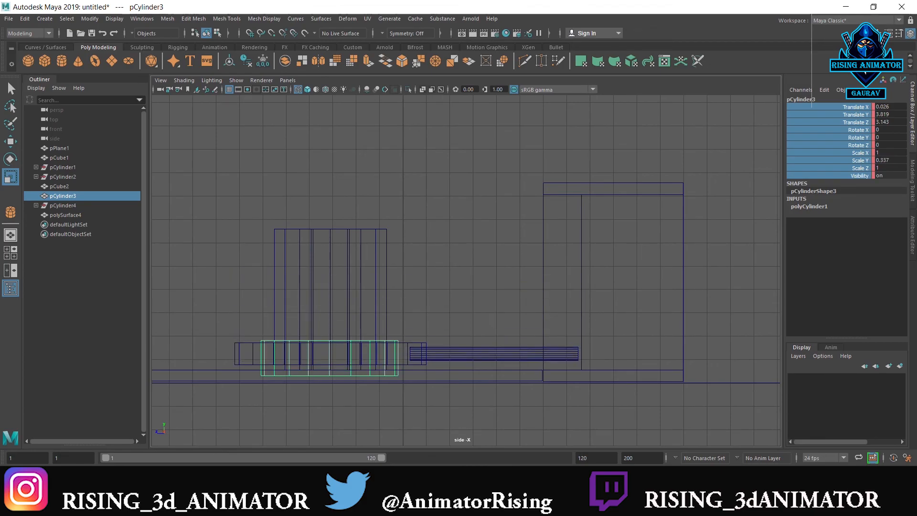
{"action": "key", "text": "alt+v"}
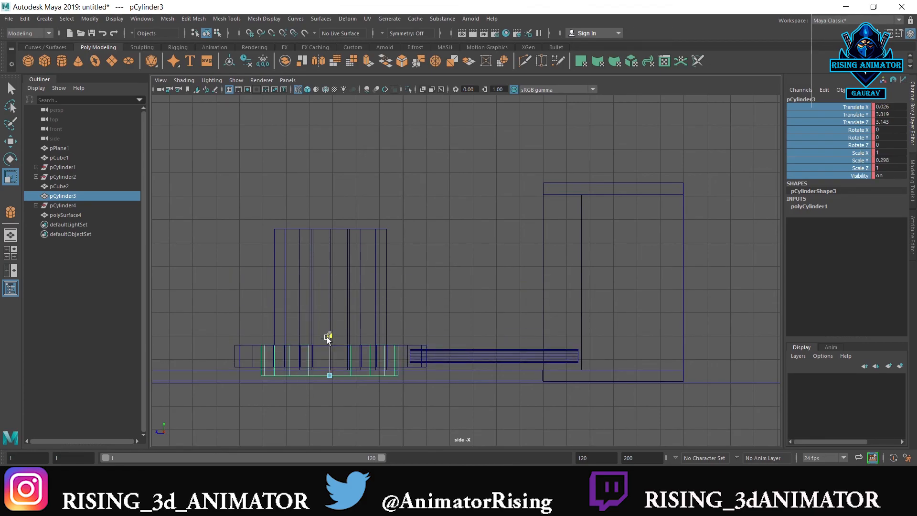
{"action": "left_click_drag", "start_coordinate": [326, 343], "coordinate": [326, 344]}
{"action": "right_click", "coordinate": [857, 127]}
{"action": "left_click", "coordinate": [840, 148]}
Replay the animation from the start in side view to check that the cylinder shrinks with the disc
{"action": "key", "text": "alt+shift+v"}
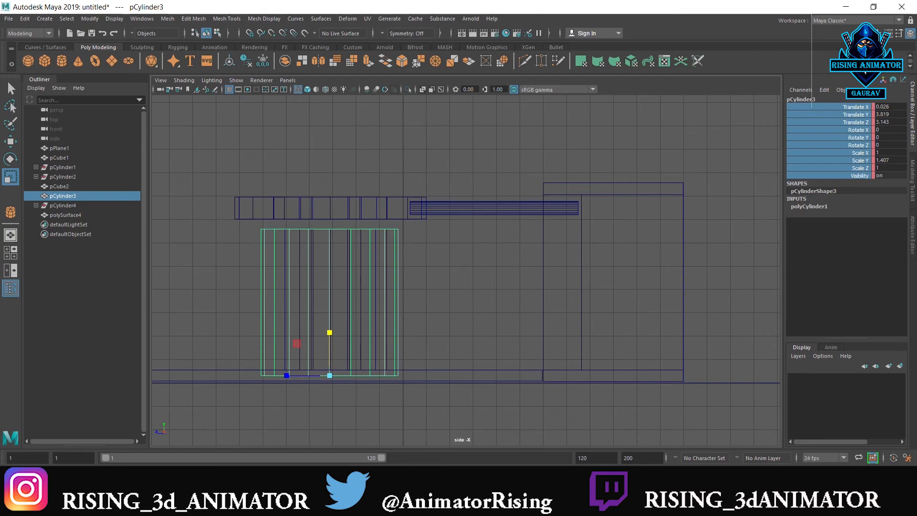
{"action": "key", "text": "alt+v"}
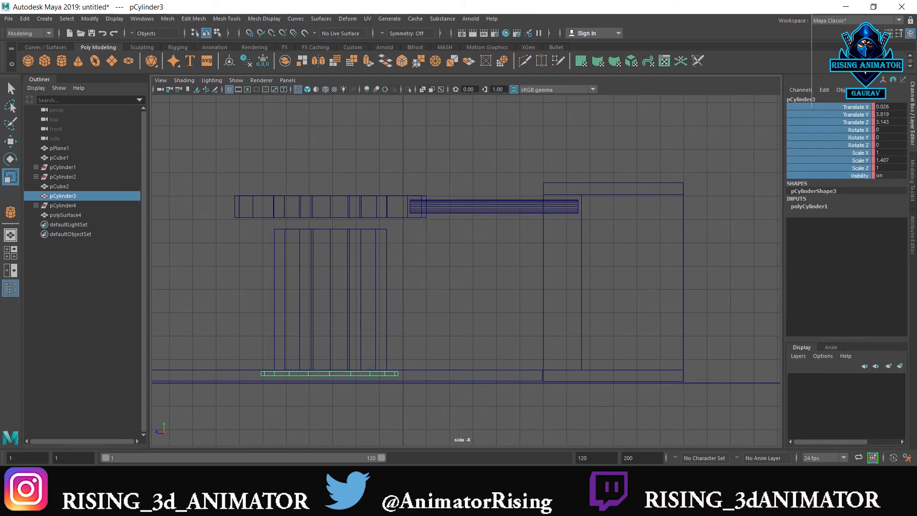
Frame the whole model in the perspective view and playblast the pressing animation
{"action": "key", "text": "space"}
{"action": "key", "text": "space"}
{"action": "scroll", "coordinate": [446, 250], "scroll_direction": "down", "scroll_amount": 2}
{"action": "mouse_move", "coordinate": [442, 265]}
{"action": "left_mouse_down", "text": "alt"}
{"action": "mouse_move", "coordinate": [462, 253]}
{"action": "mouse_move", "coordinate": [450, 260]}
{"action": "left_mouse_up", "text": "alt"}
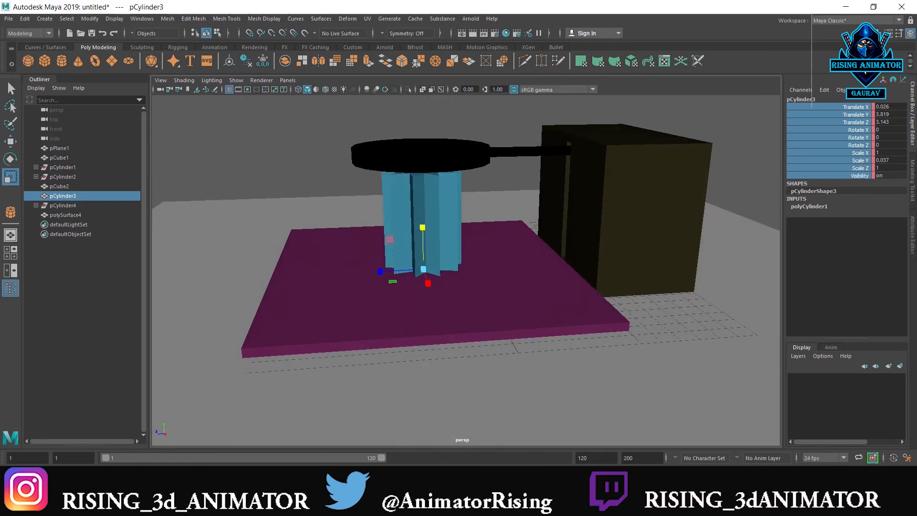
{"action": "right_click", "coordinate": [417, 476]}
{"action": "left_click", "coordinate": [433, 470]}
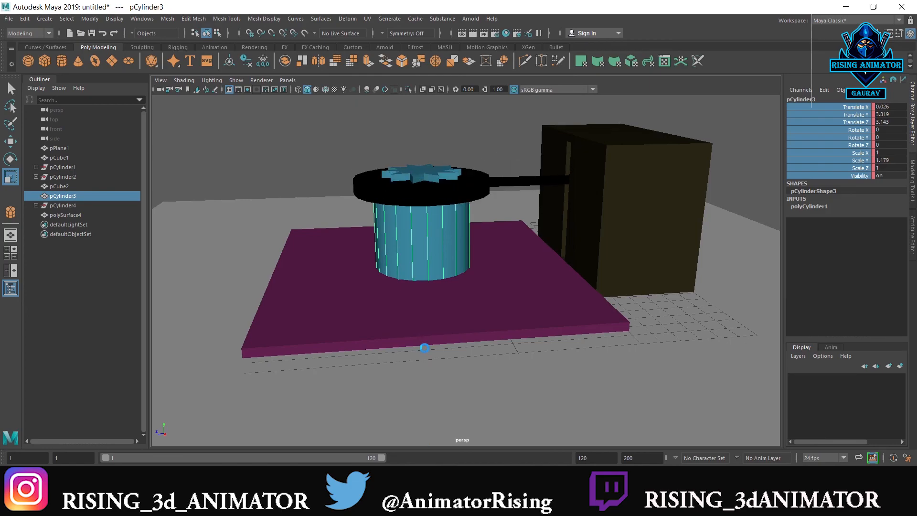